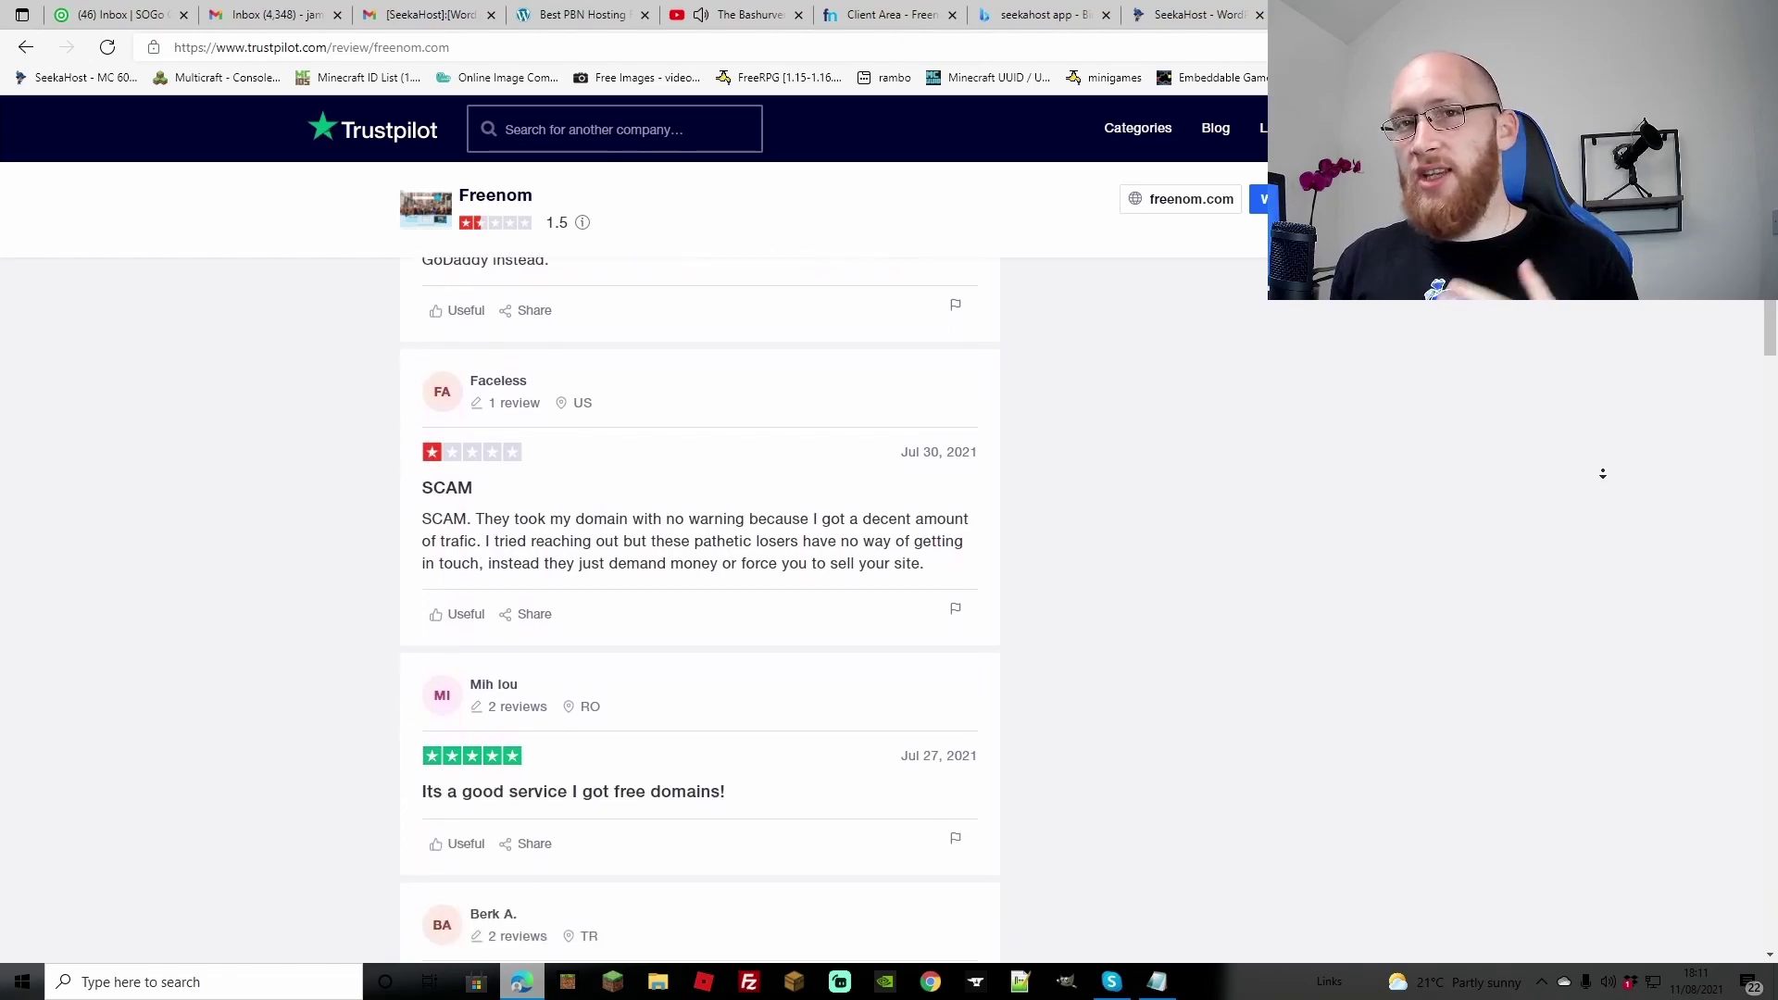
# Step: Read through the mostly one-star July 2021 Freenom reviews about domains taken without warning
pyautogui.scroll(-8, 1602, 473)
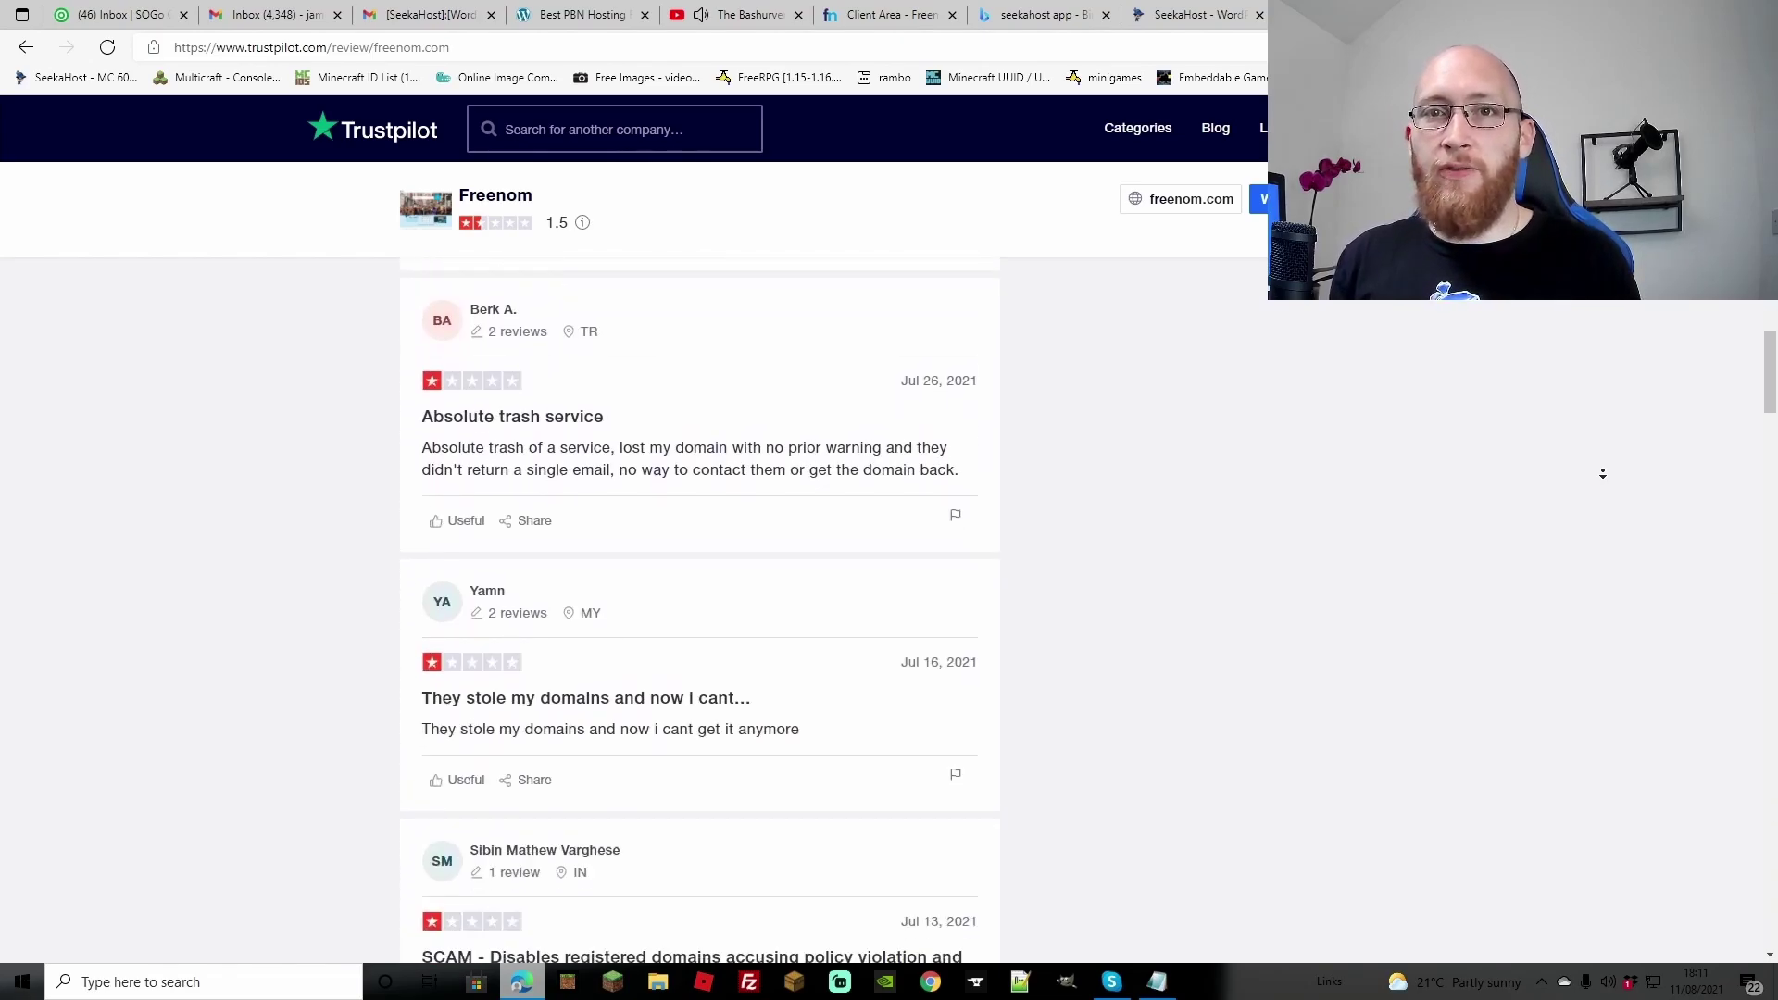
pyautogui.scroll(-8, 1603, 473)
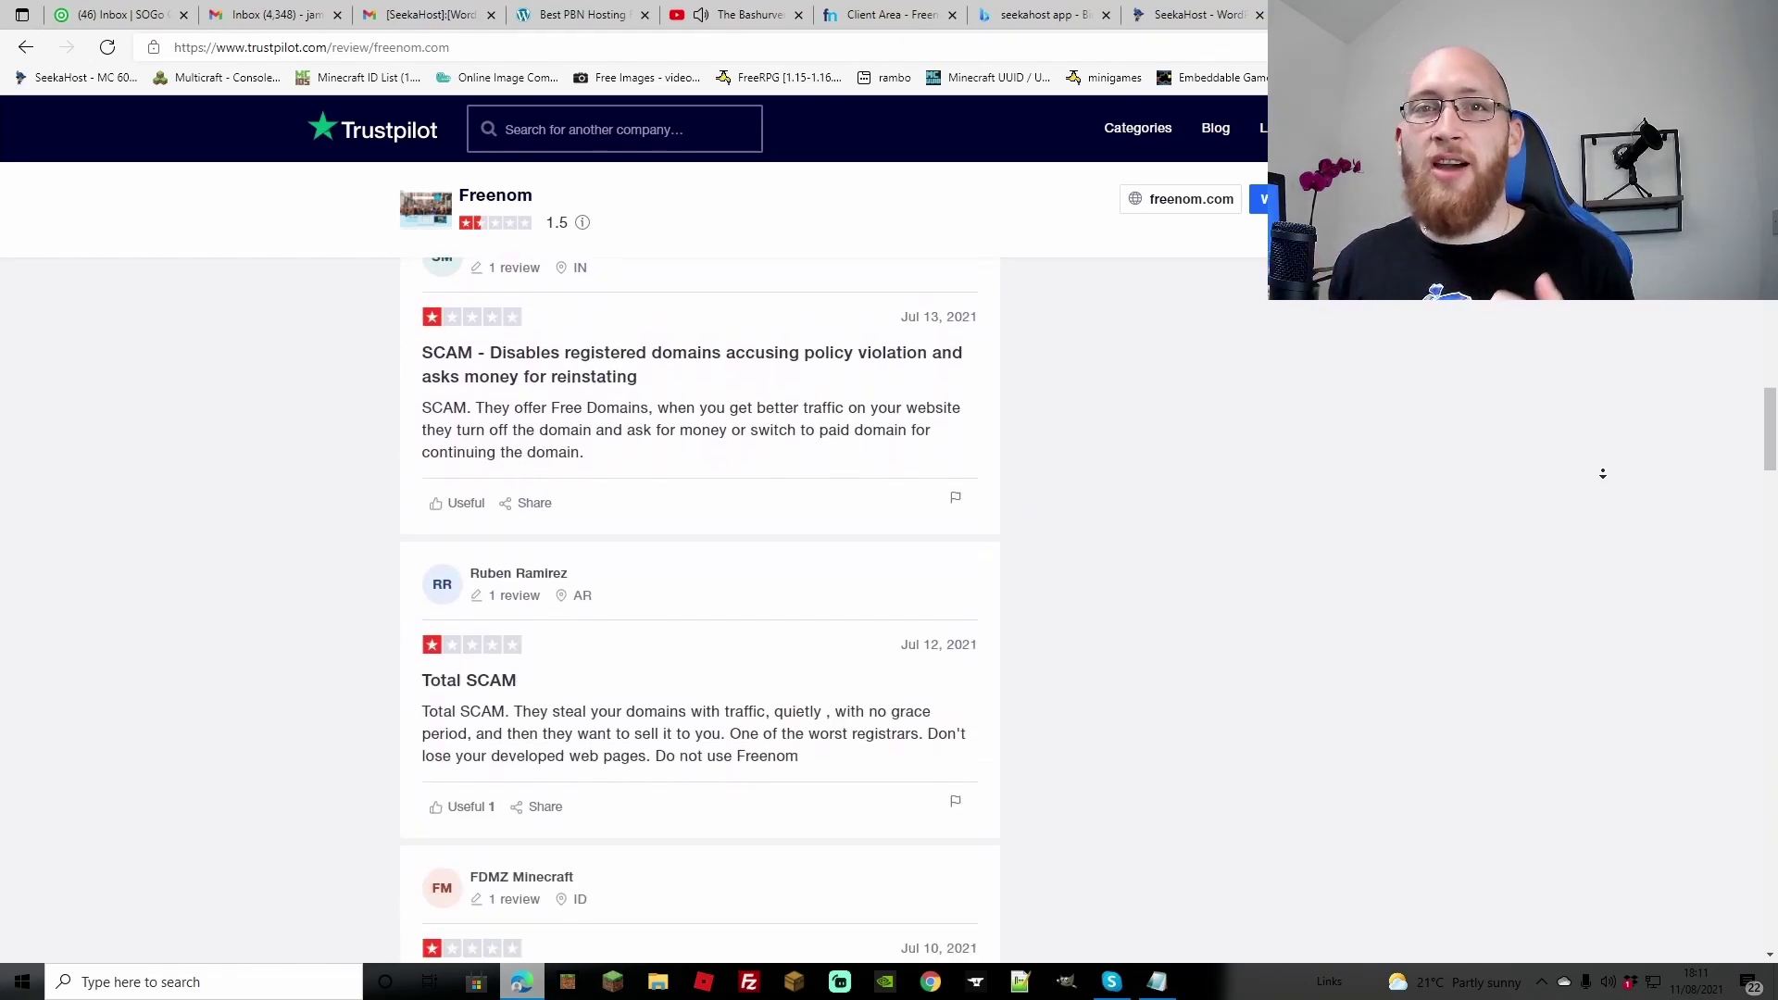
pyautogui.scroll(-8, 1602, 473)
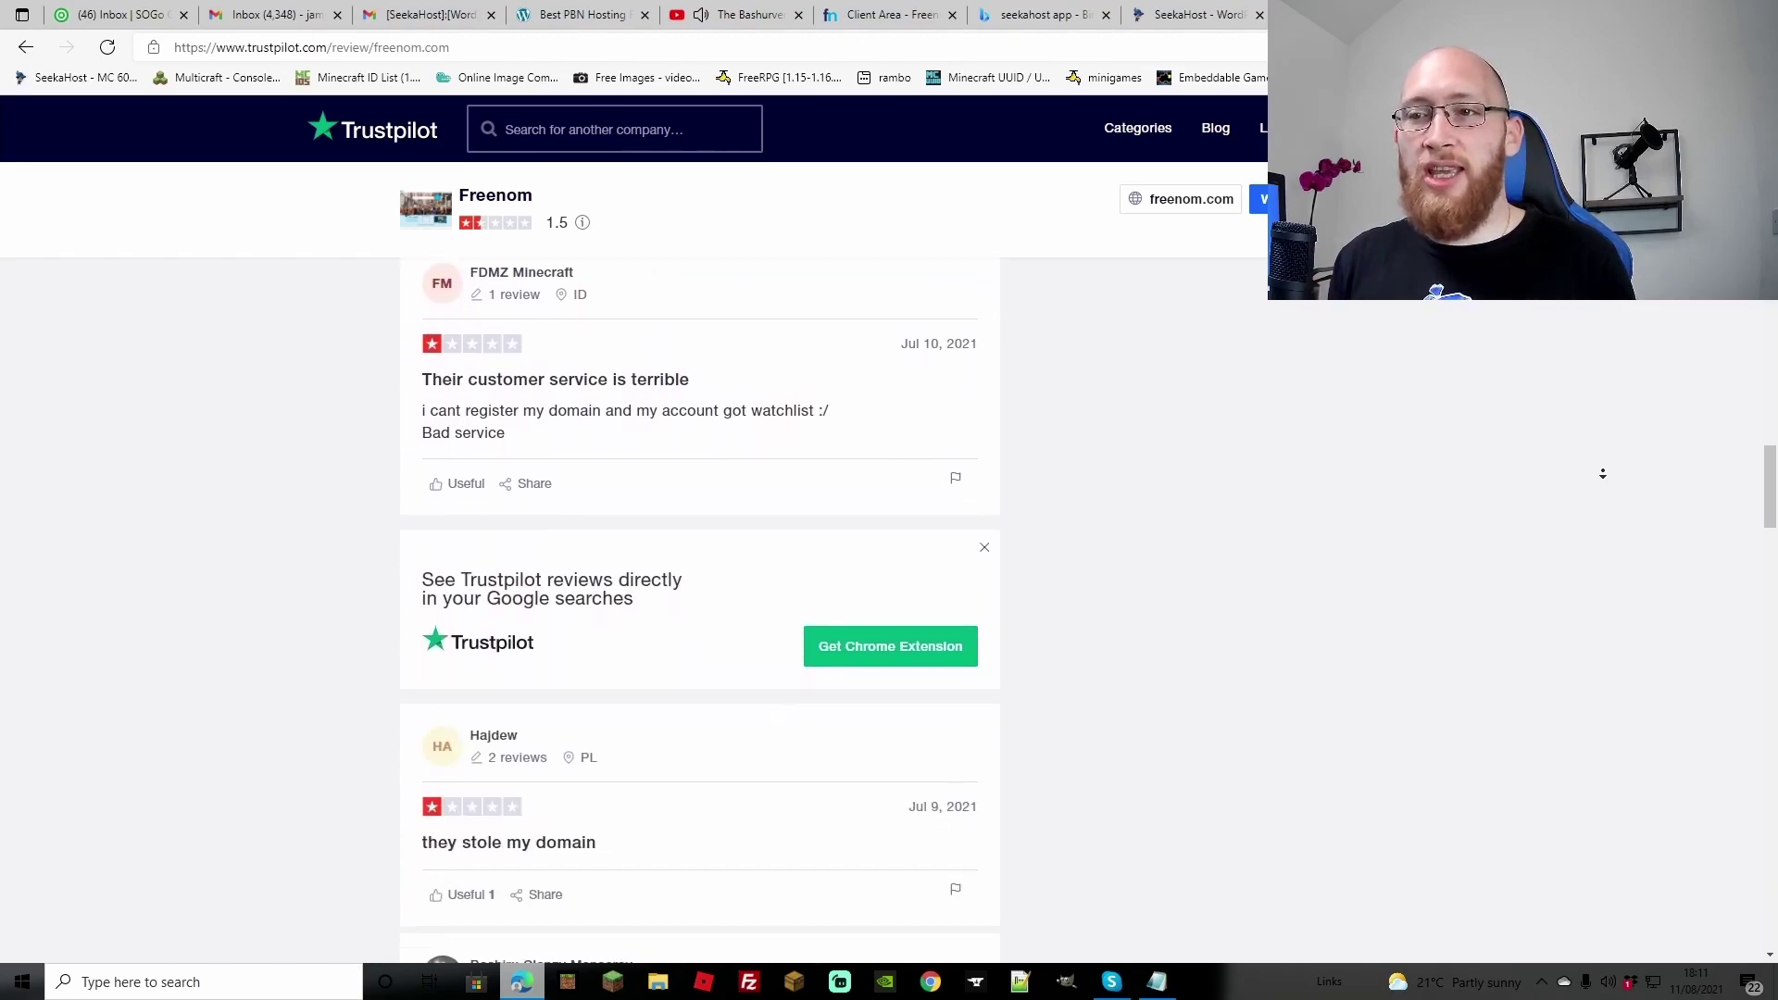
pyautogui.scroll(-8, 1602, 474)
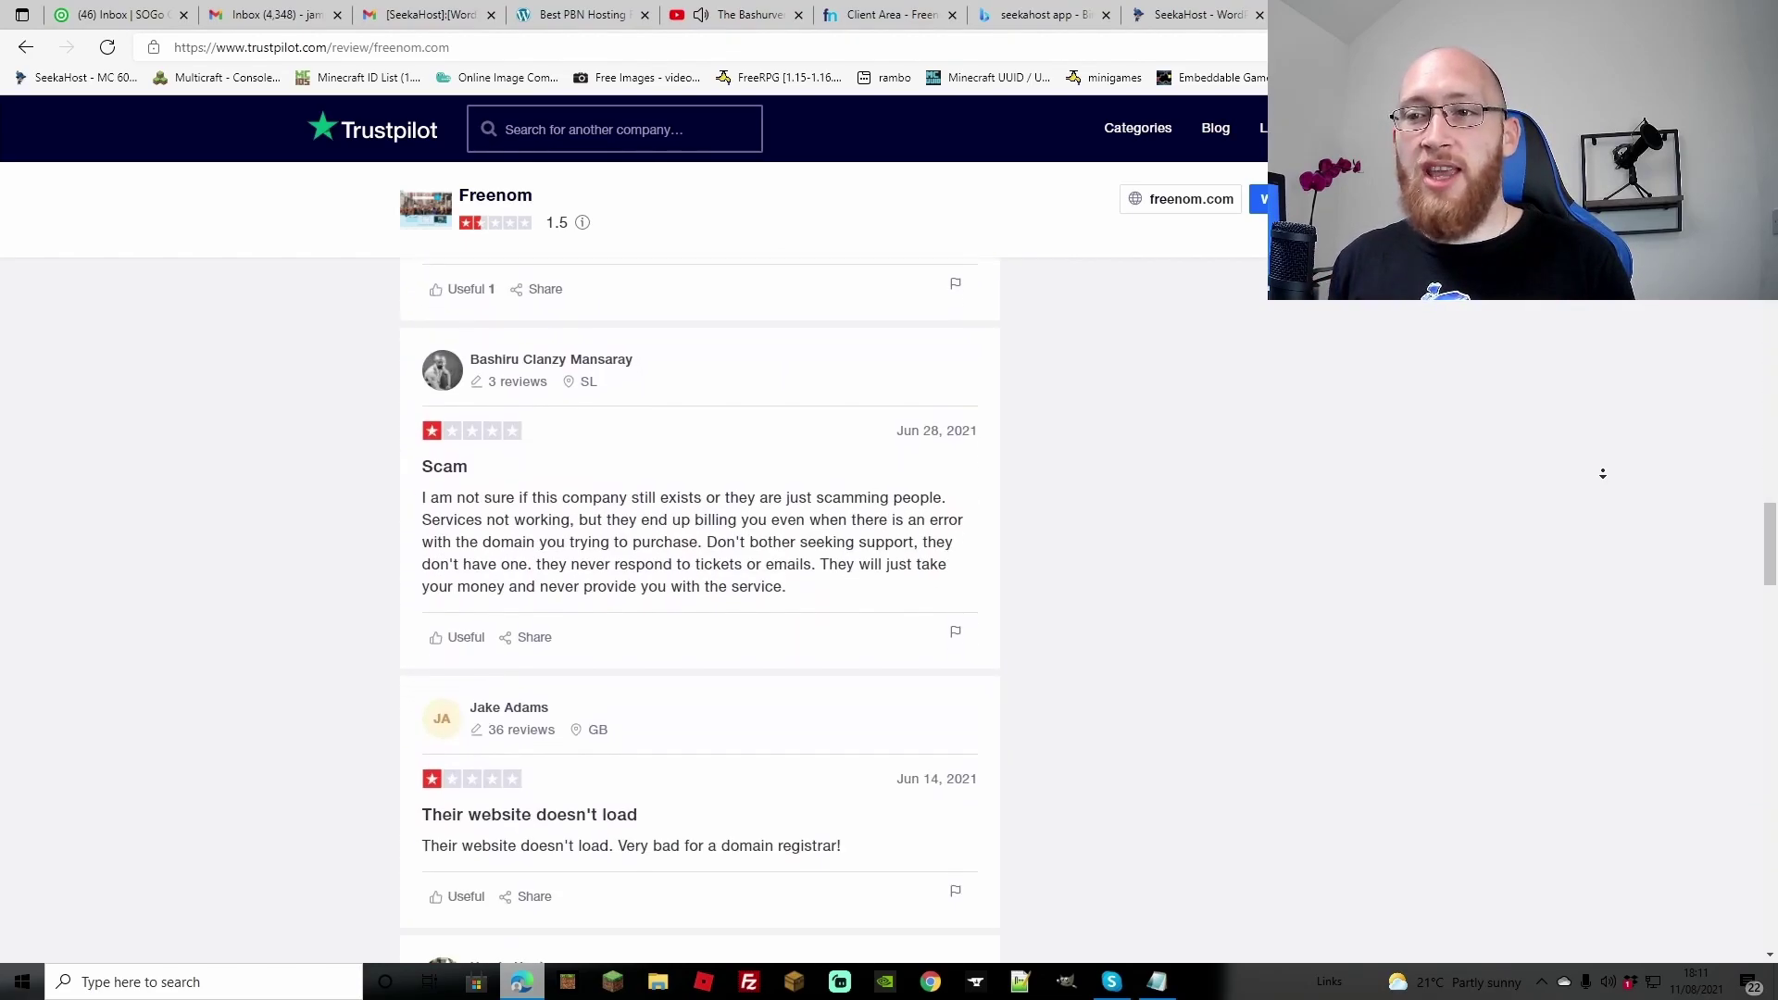
pyautogui.scroll(-8, 1602, 473)
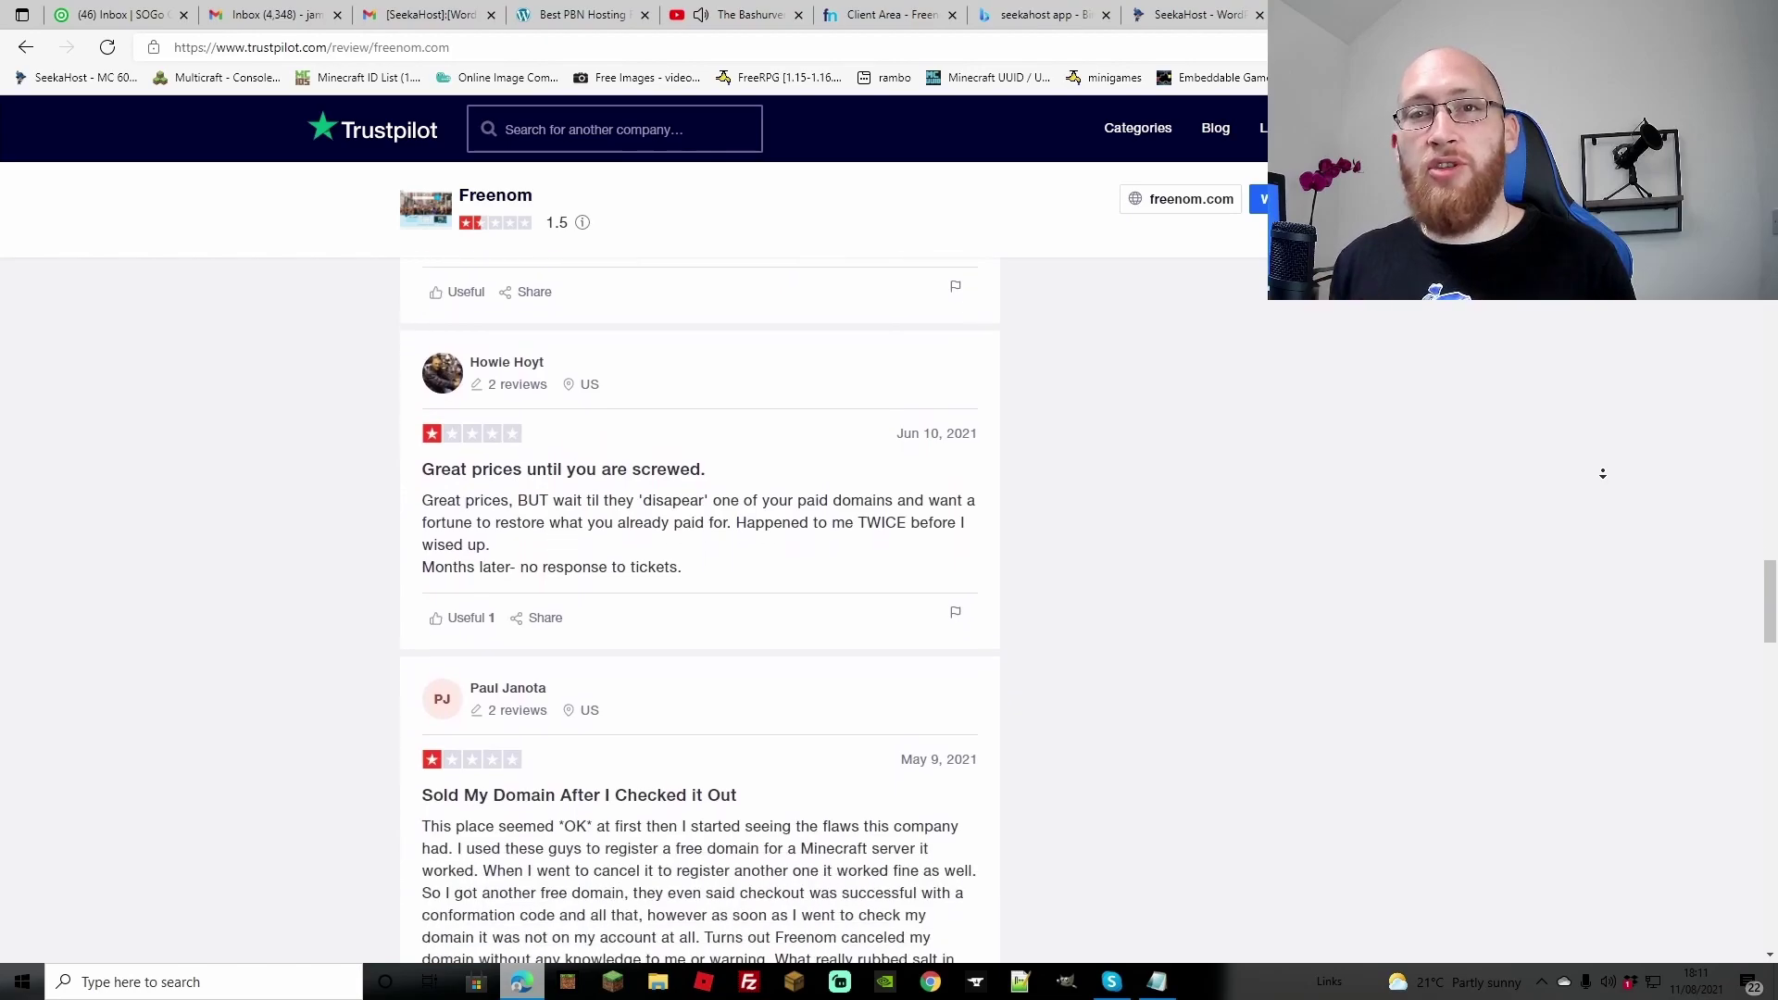
pyautogui.scroll(-8, 1602, 473)
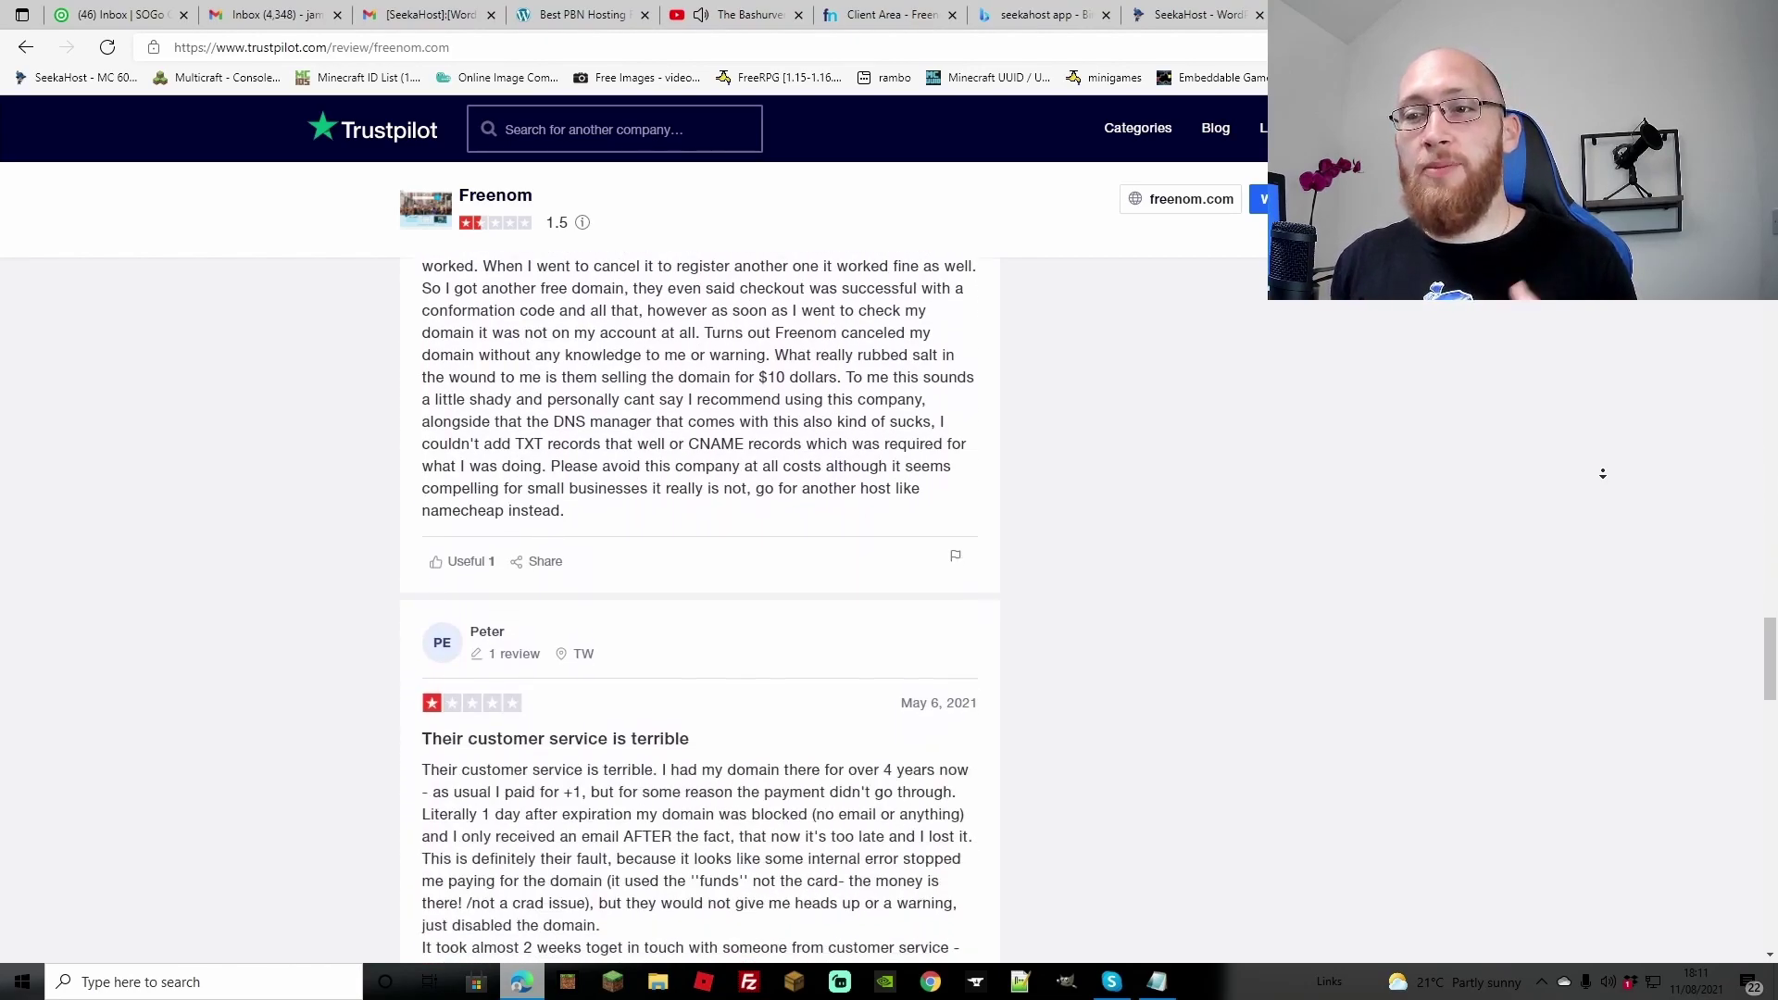
pyautogui.scroll(-8, 1603, 473)
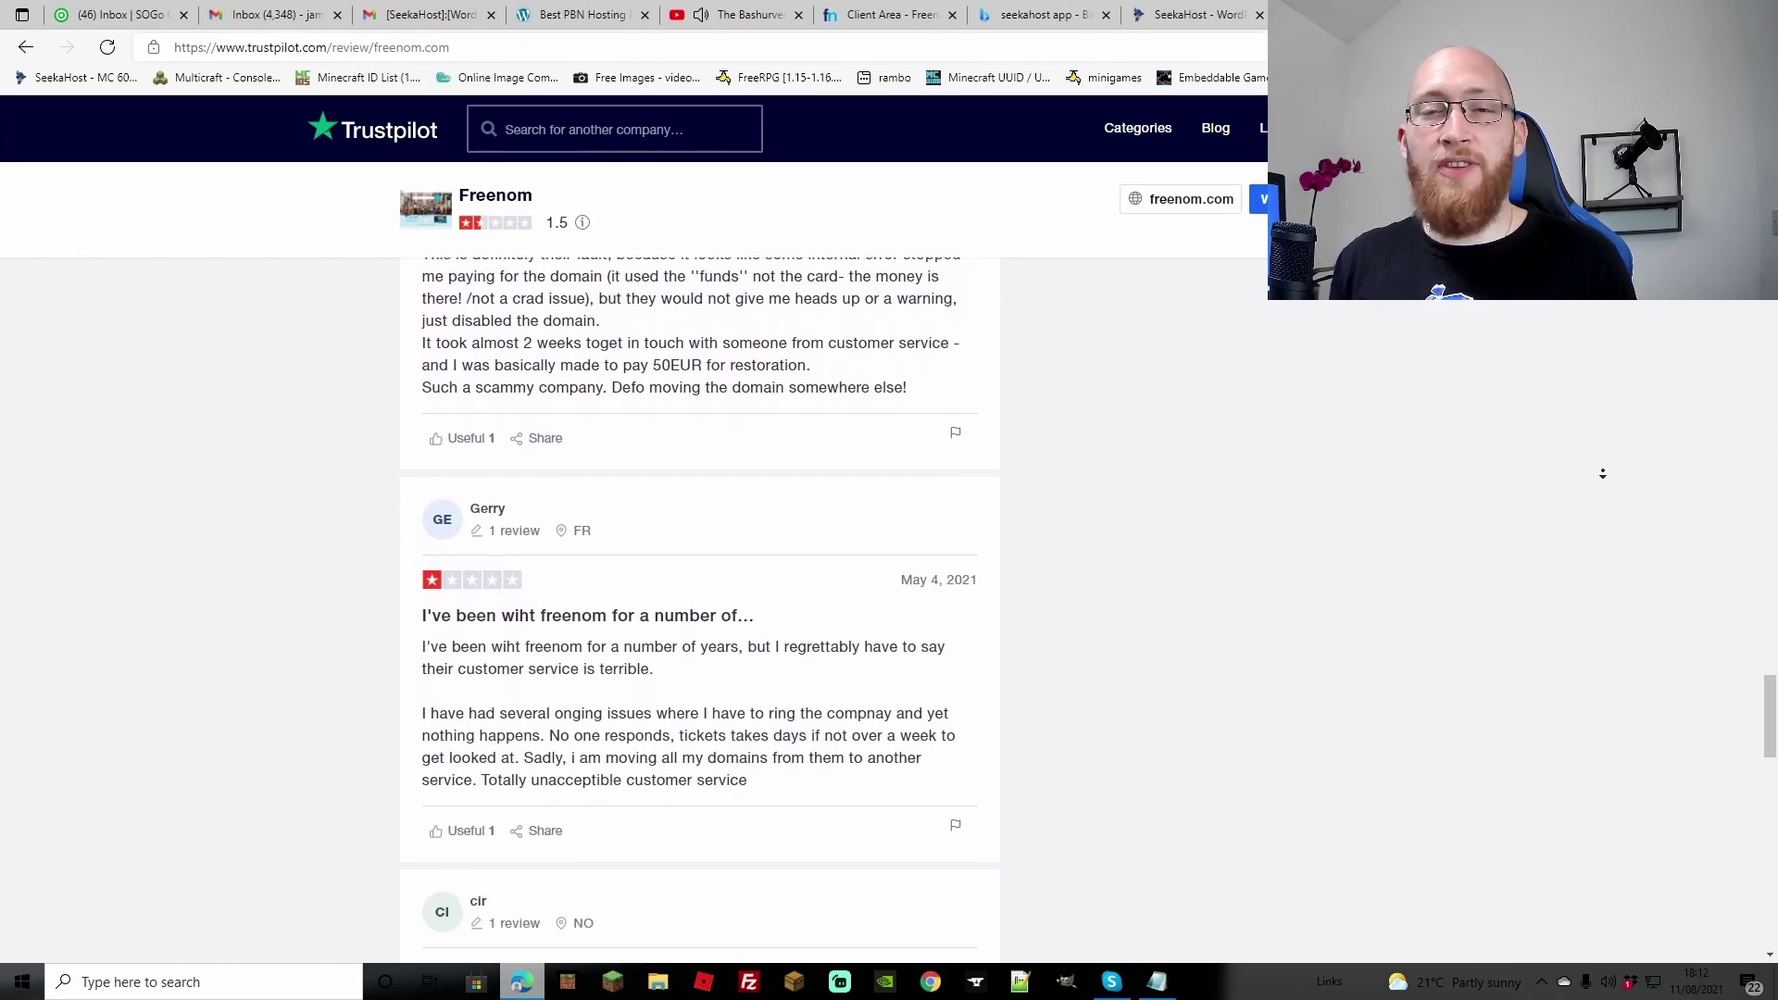
pyautogui.scroll(-5, 1602, 473)
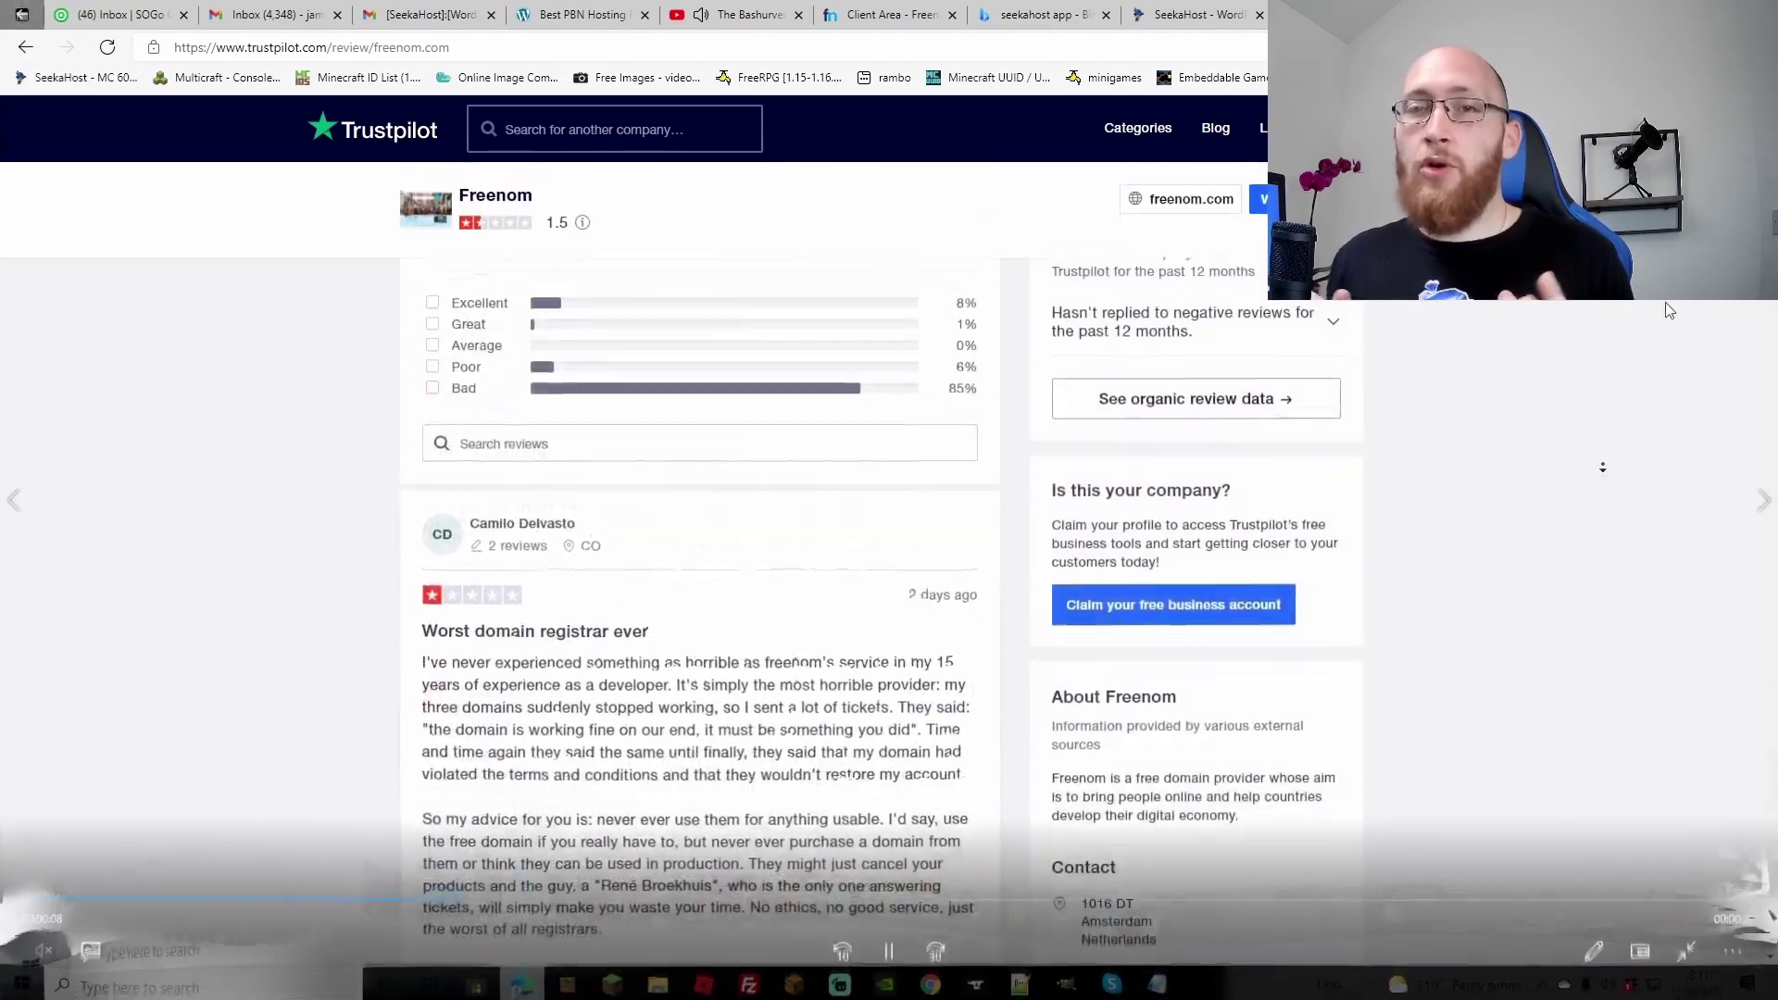
pyautogui.scroll(-4, 1602, 470)
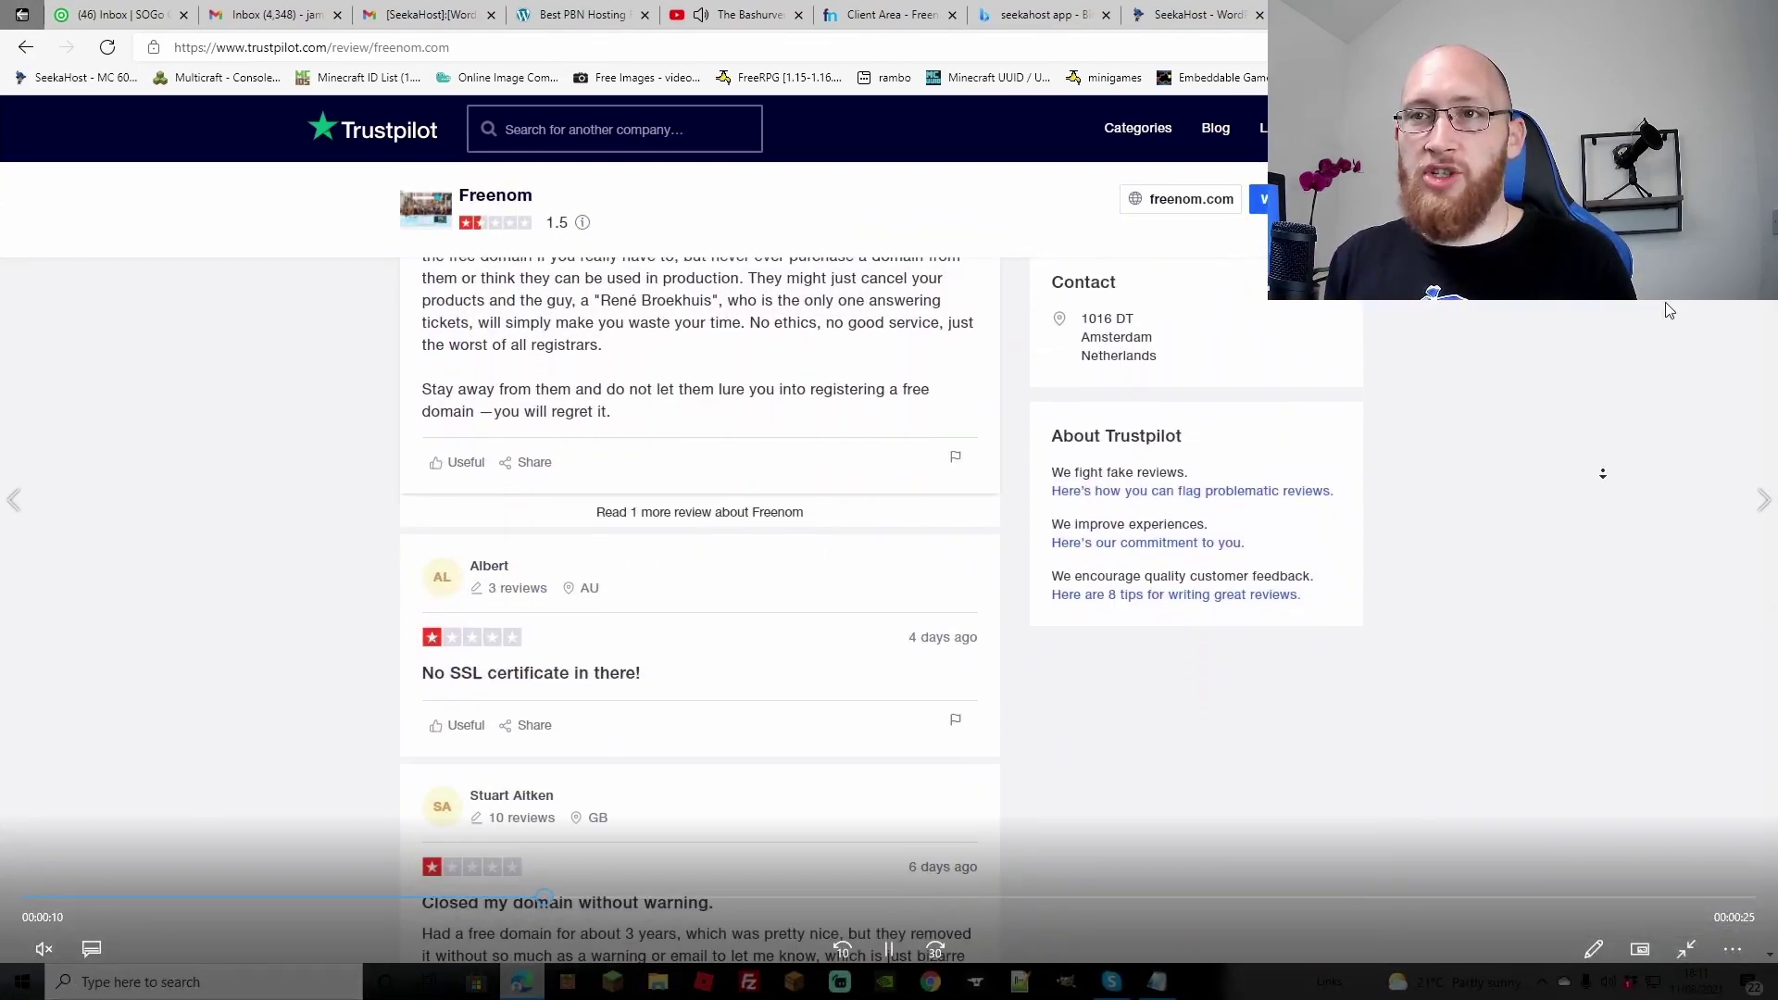
pyautogui.scroll(-8, 1602, 473)
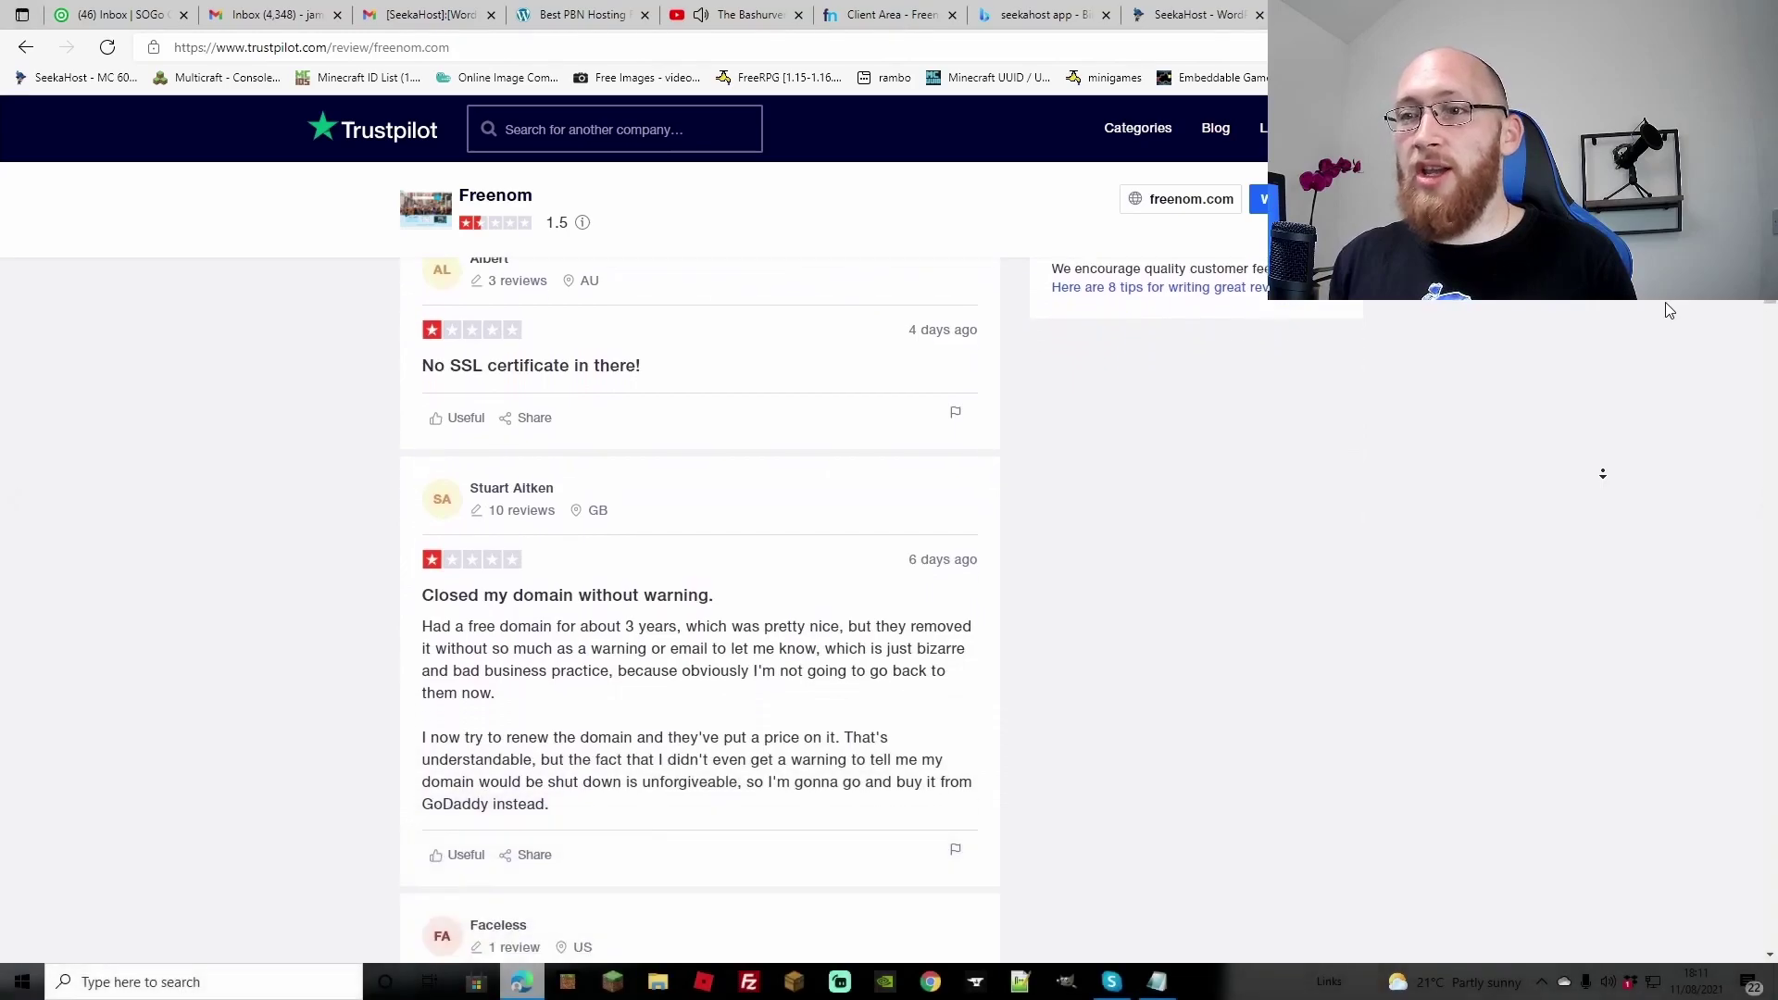
pyautogui.scroll(-8, 1602, 474)
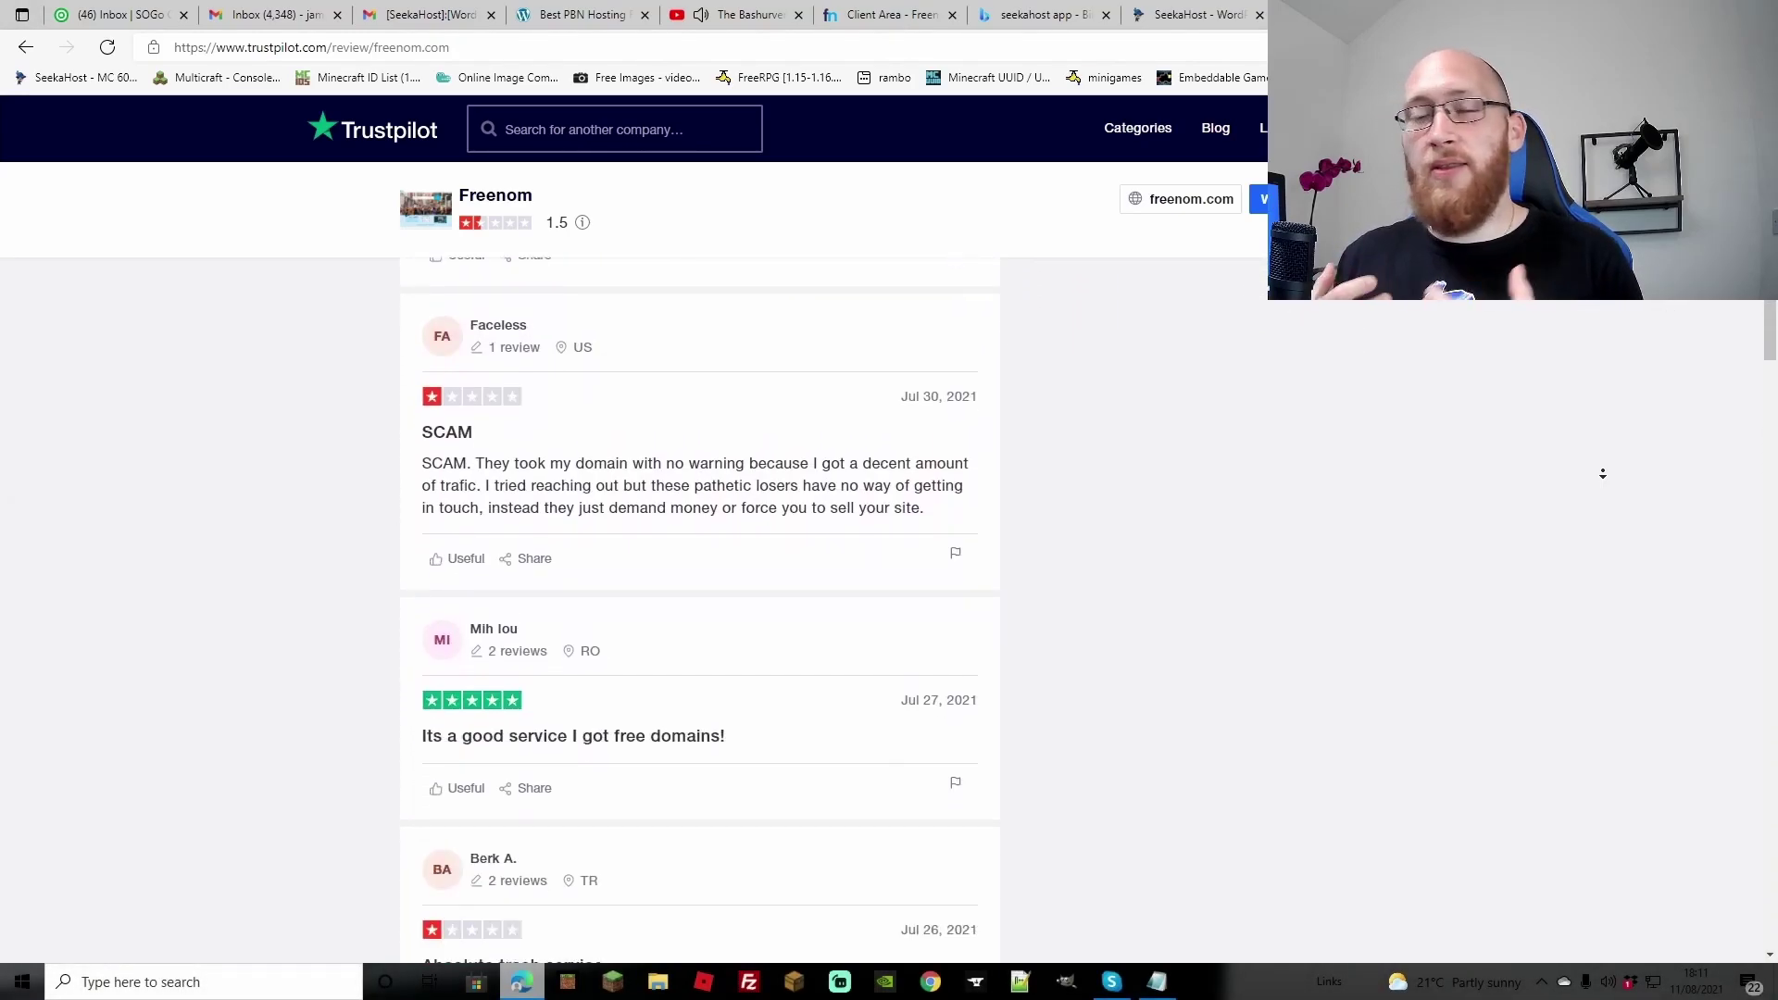
pyautogui.scroll(-8, 1602, 473)
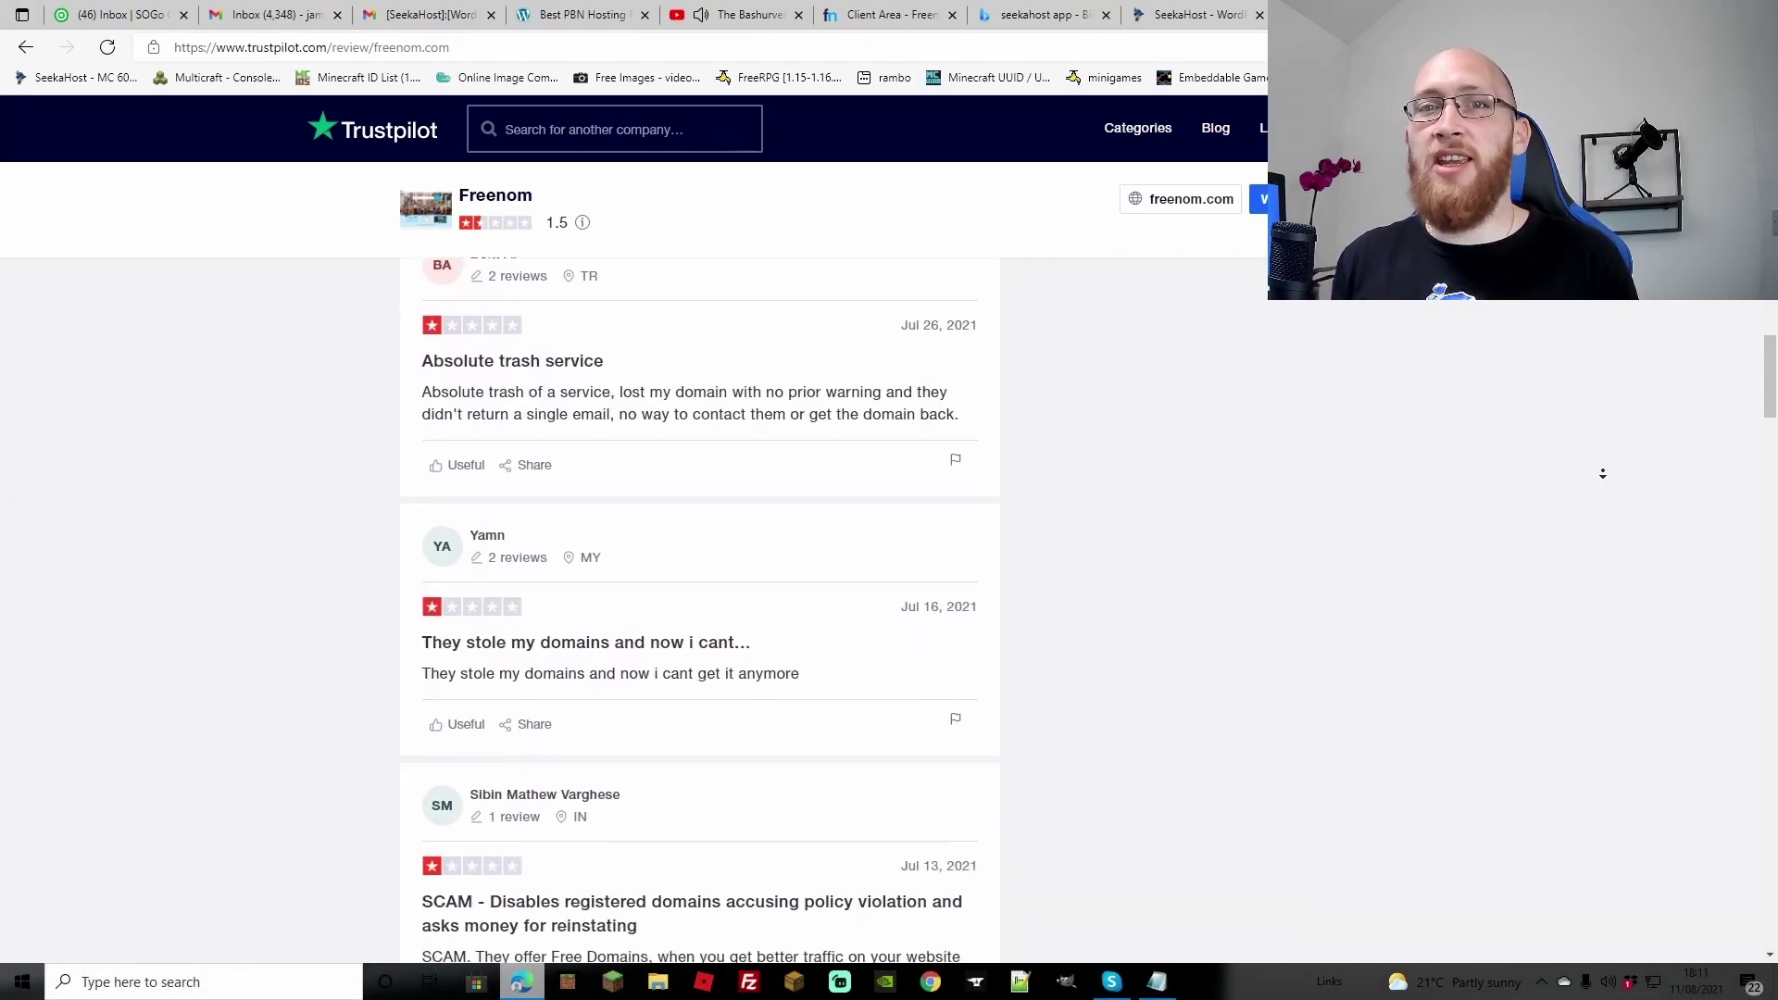
pyautogui.scroll(-8, 1602, 474)
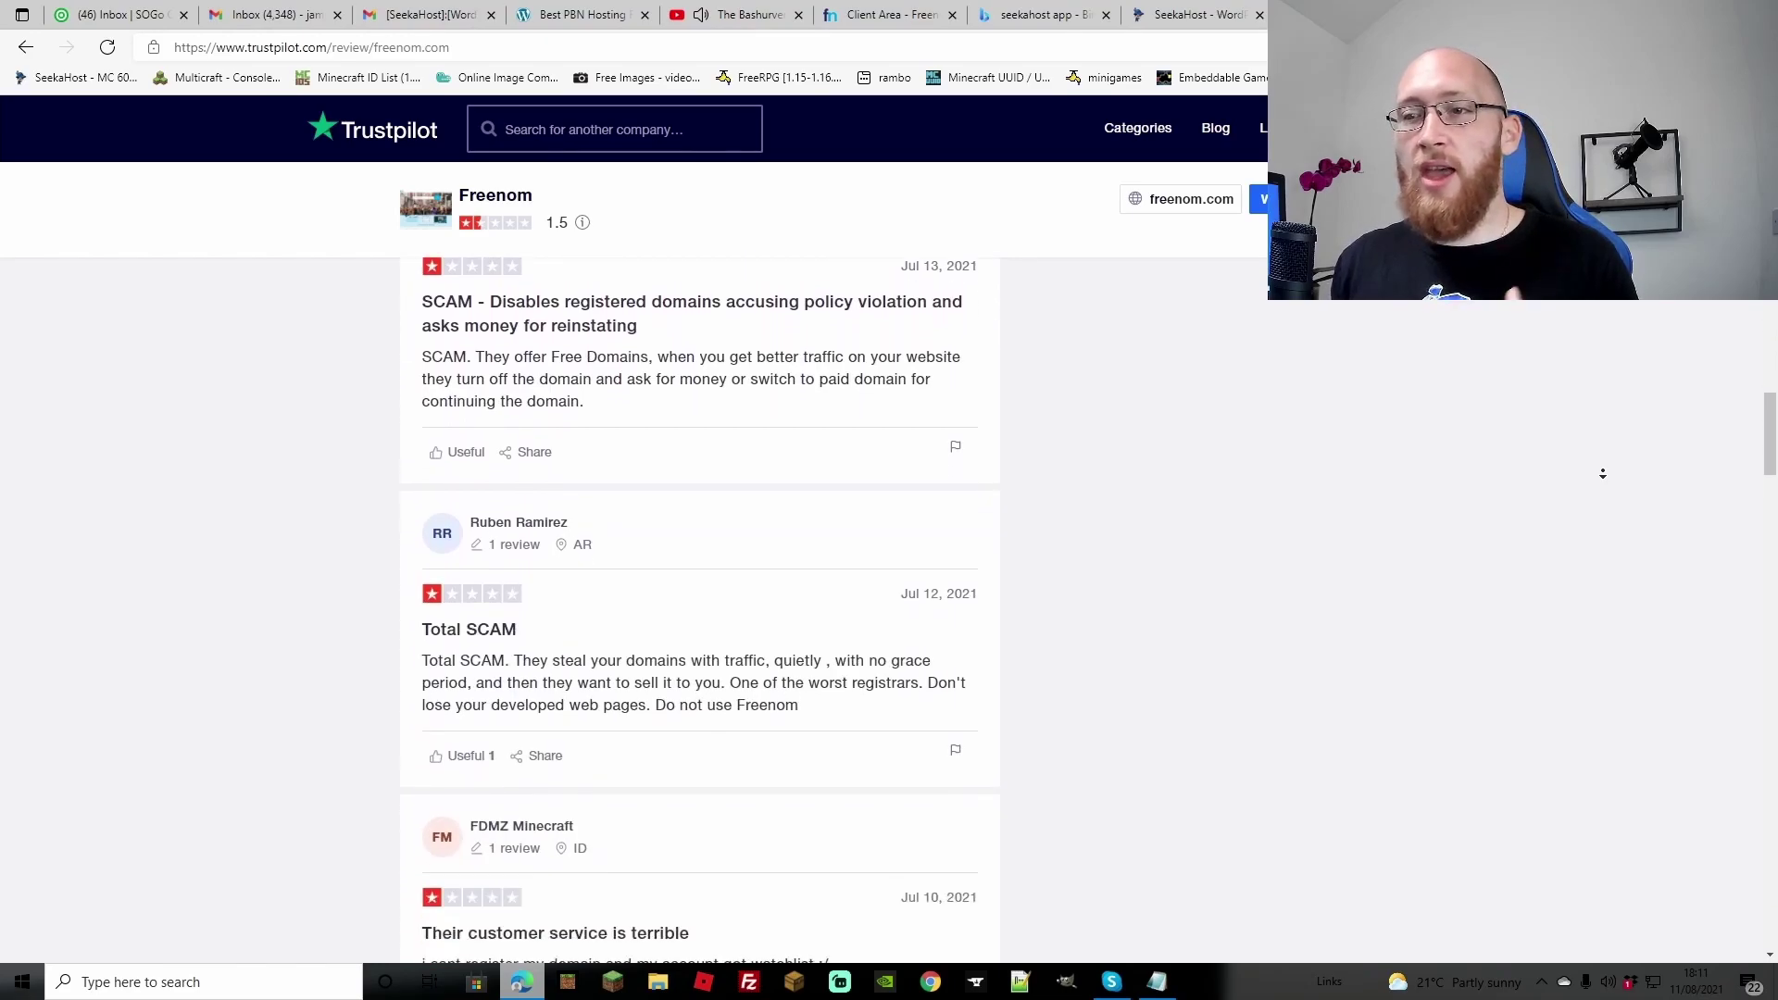
pyautogui.scroll(-8, 1602, 473)
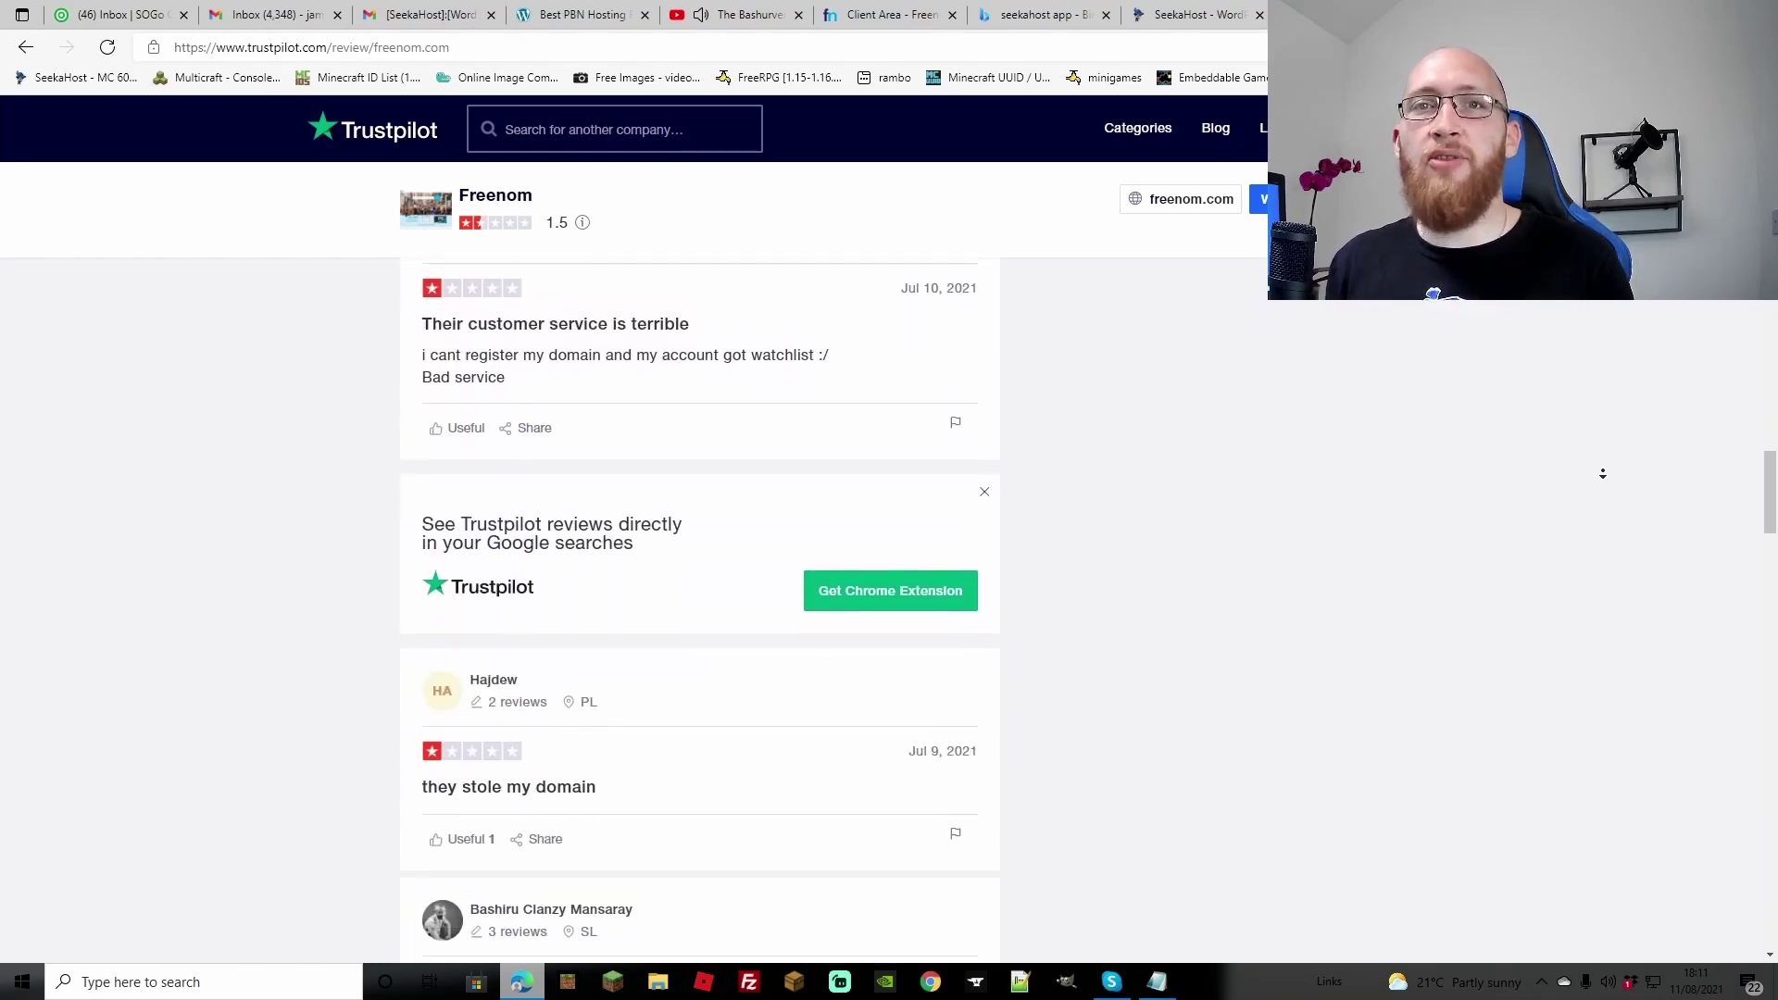
pyautogui.scroll(-2, 1602, 473)
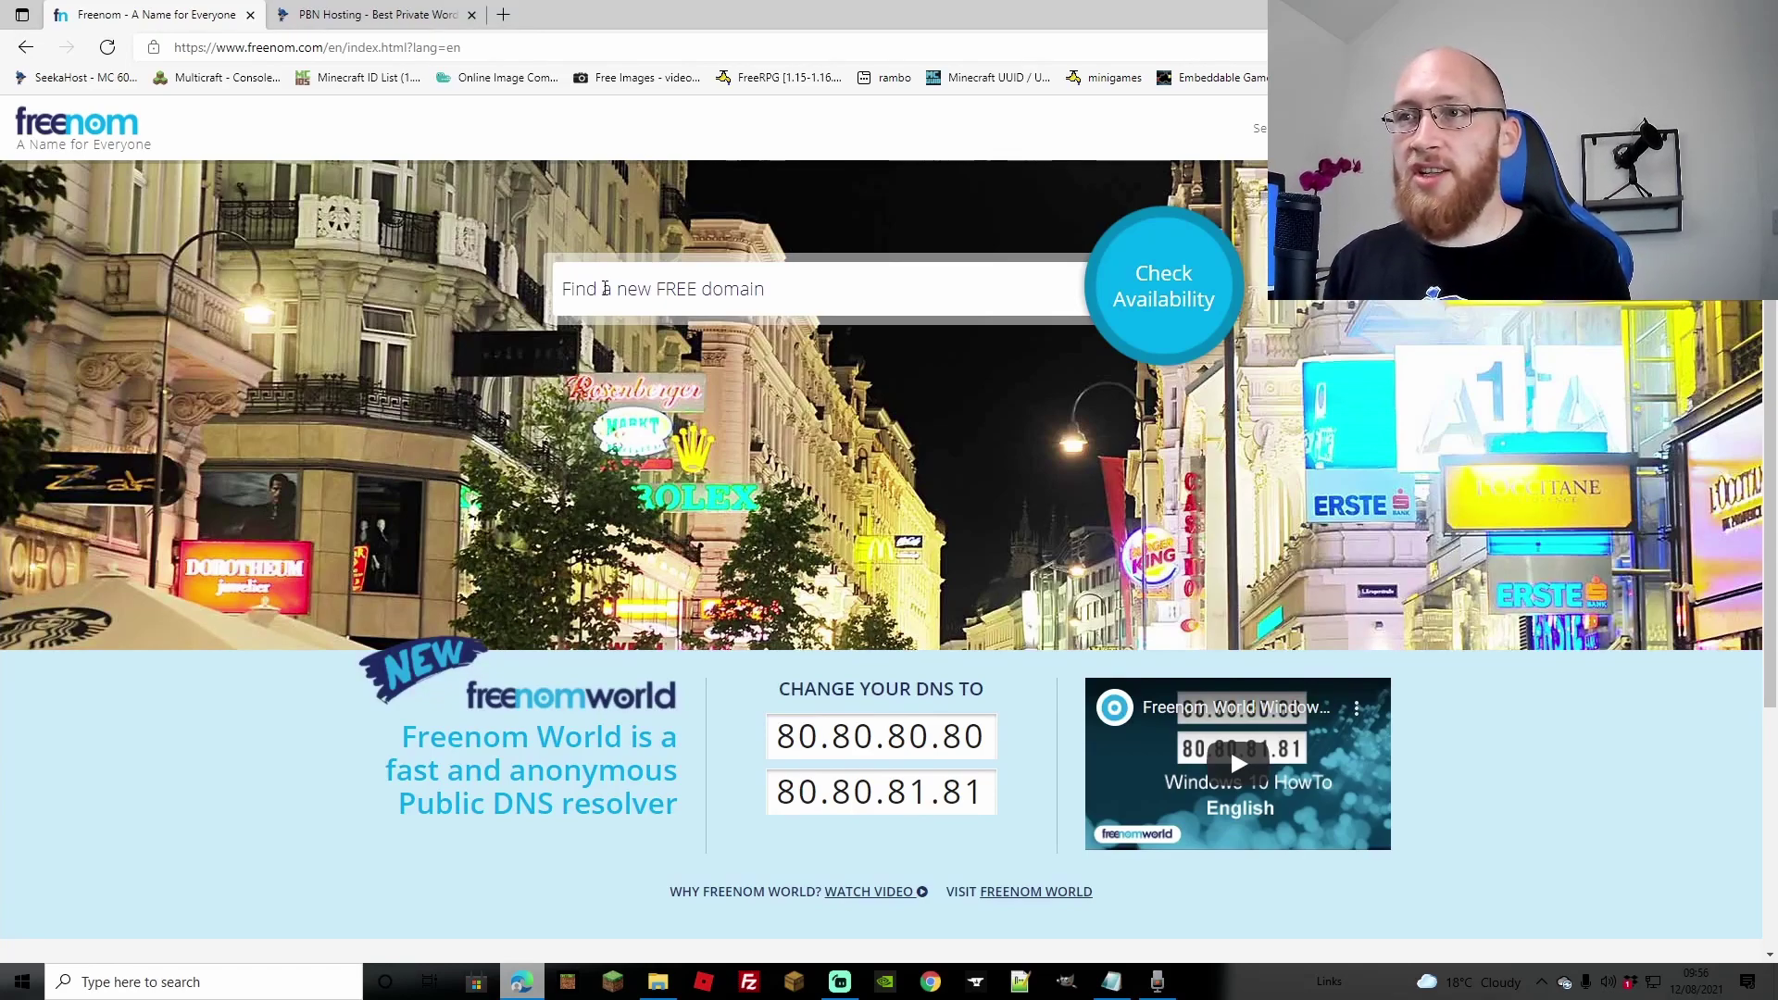
# Step: Search Freenom for wptrainer and try to claim the free .tk domain
pyautogui.click(613, 294)
pyautogui.click(592, 364)
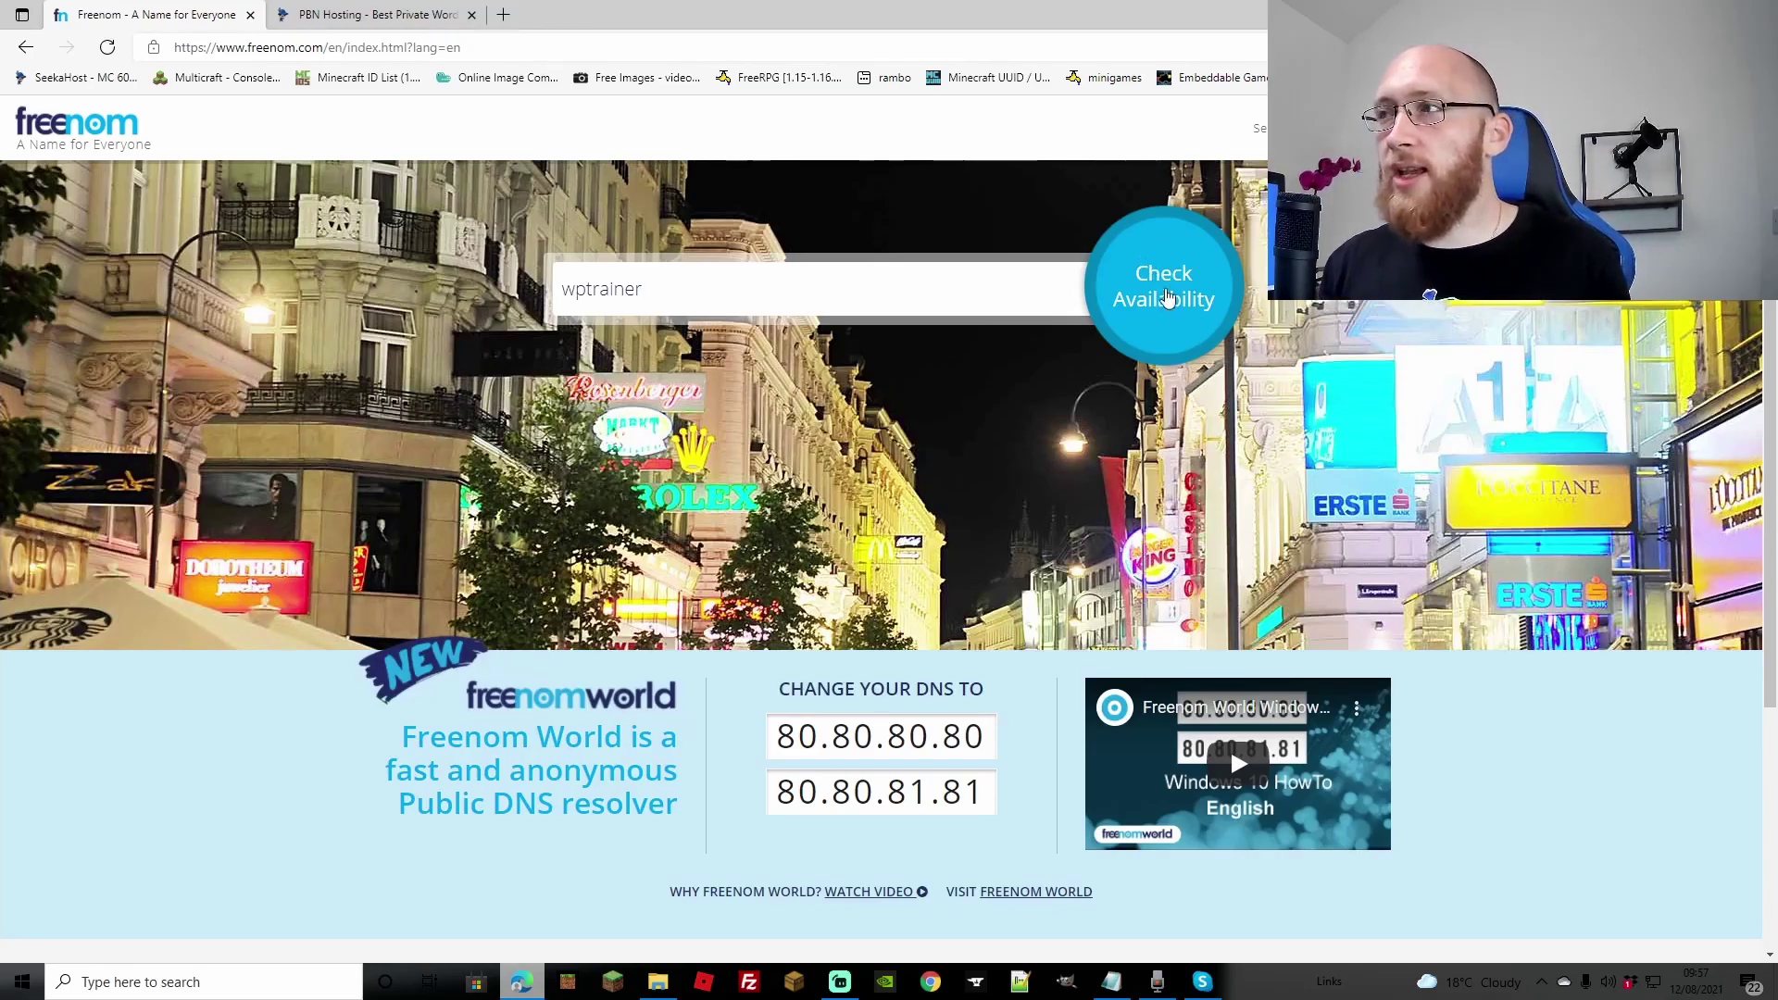
pyautogui.click(1148, 252)
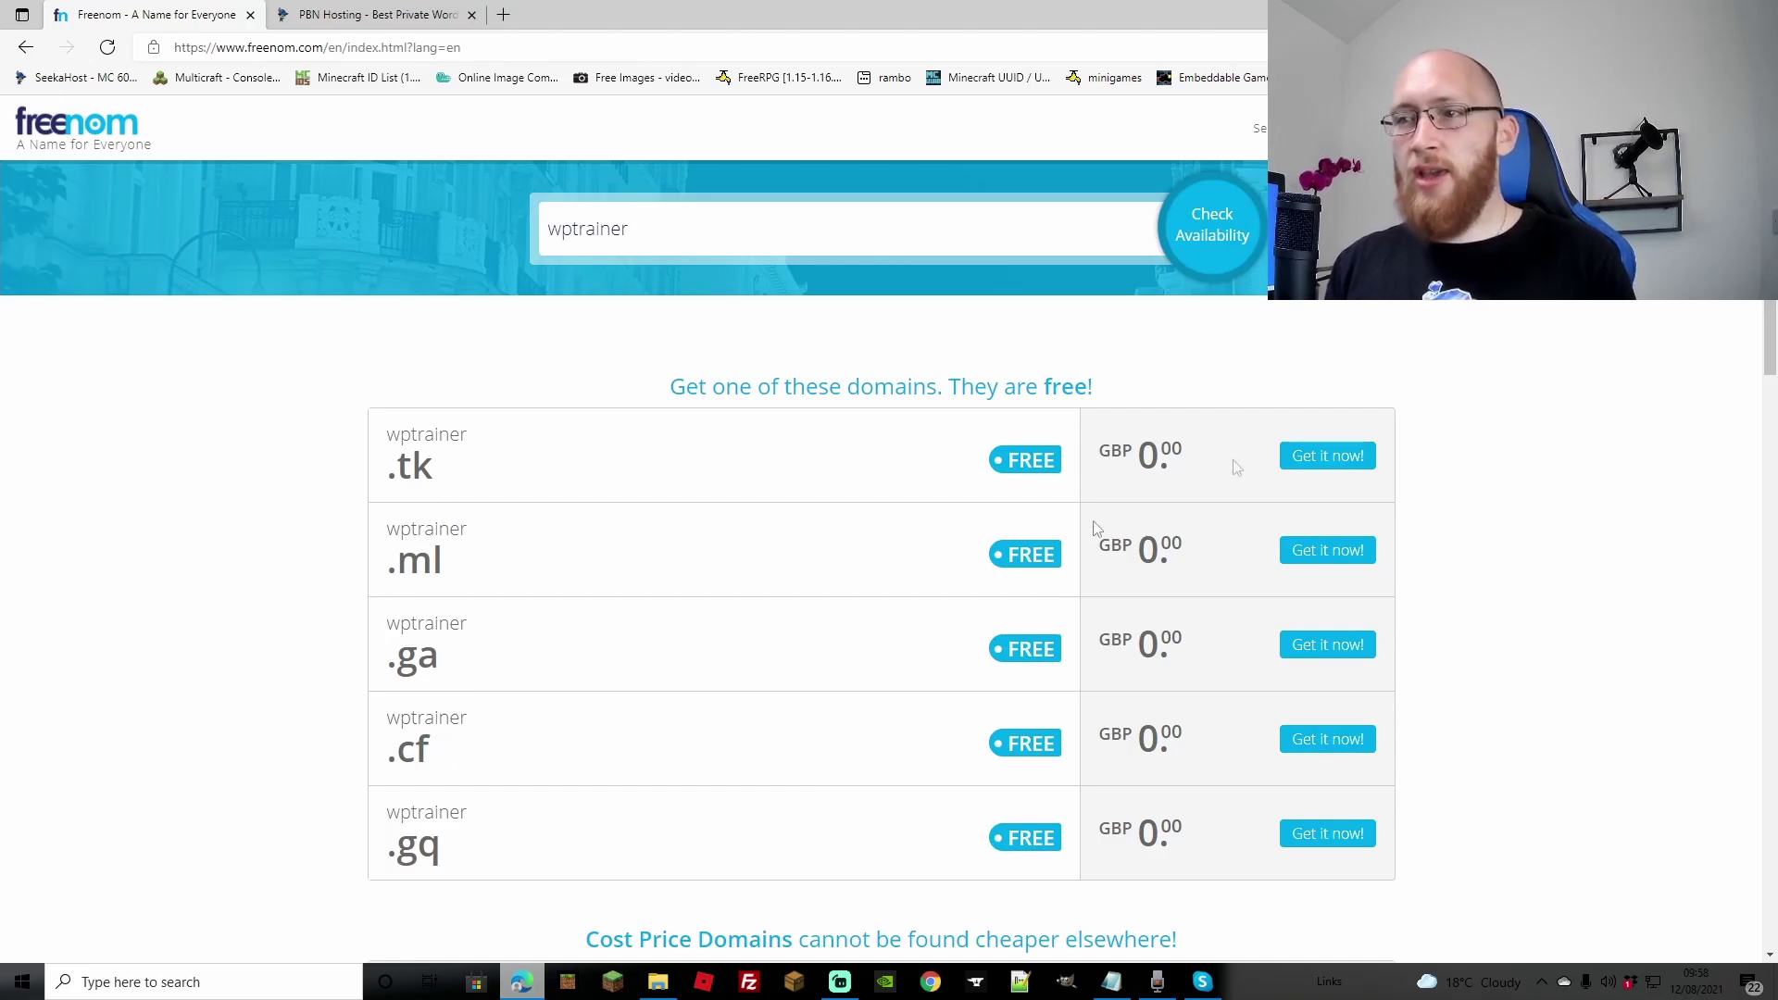
pyautogui.click(1310, 460)
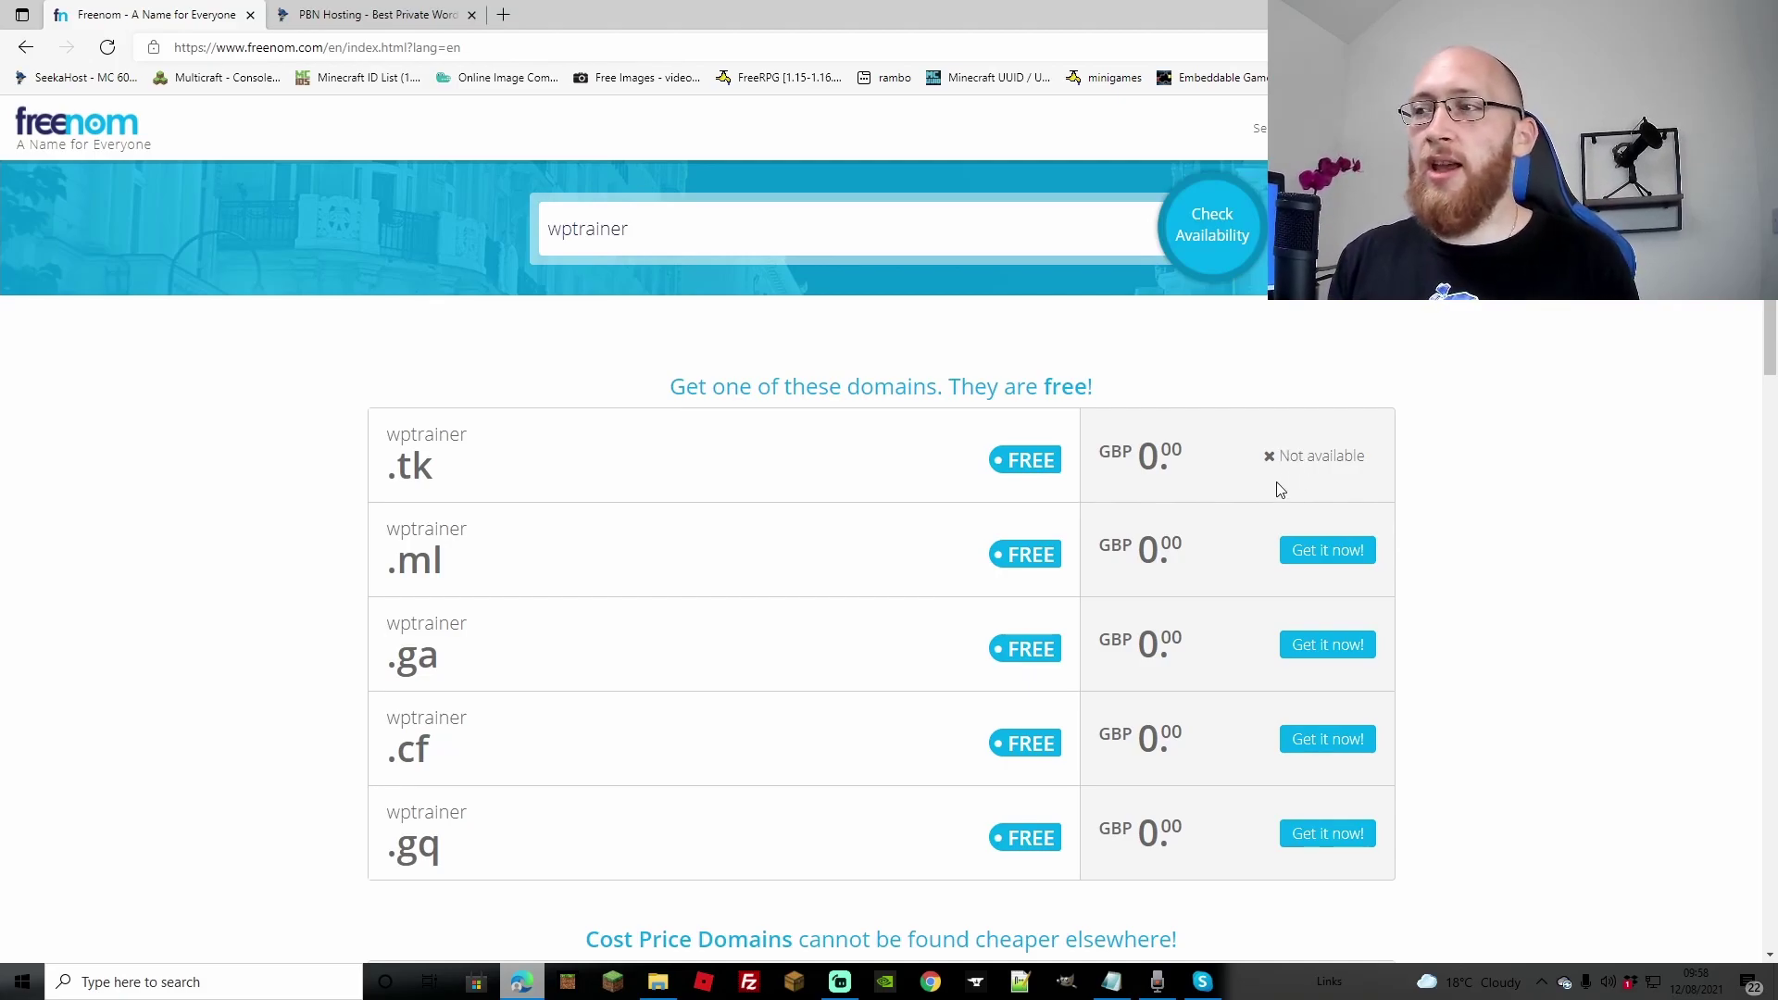
# Step: Re-search the copied result as wptrainer.tk, confirm it's available and add it to the cart
pyautogui.moveTo(435, 474); pyautogui.dragTo(387, 452)
pyautogui.rightClick(408, 426)
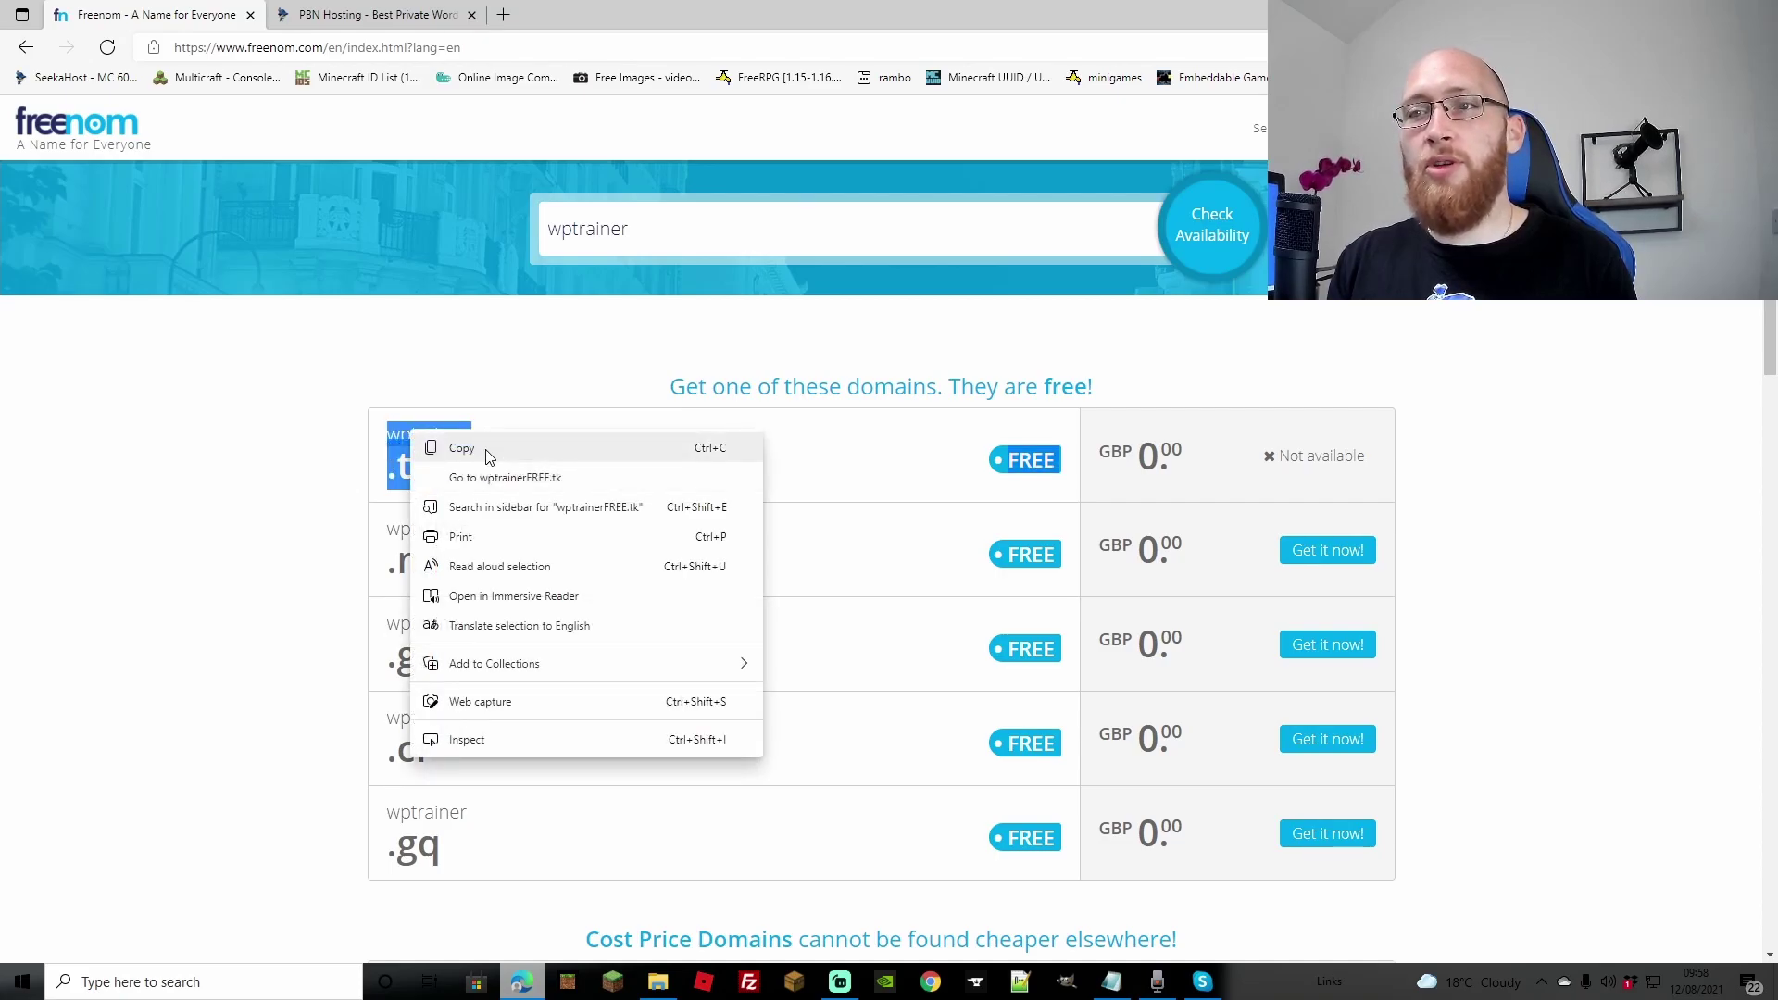
pyautogui.click(483, 451)
pyautogui.doubleClick(629, 239)
pyautogui.press('BackSpace')
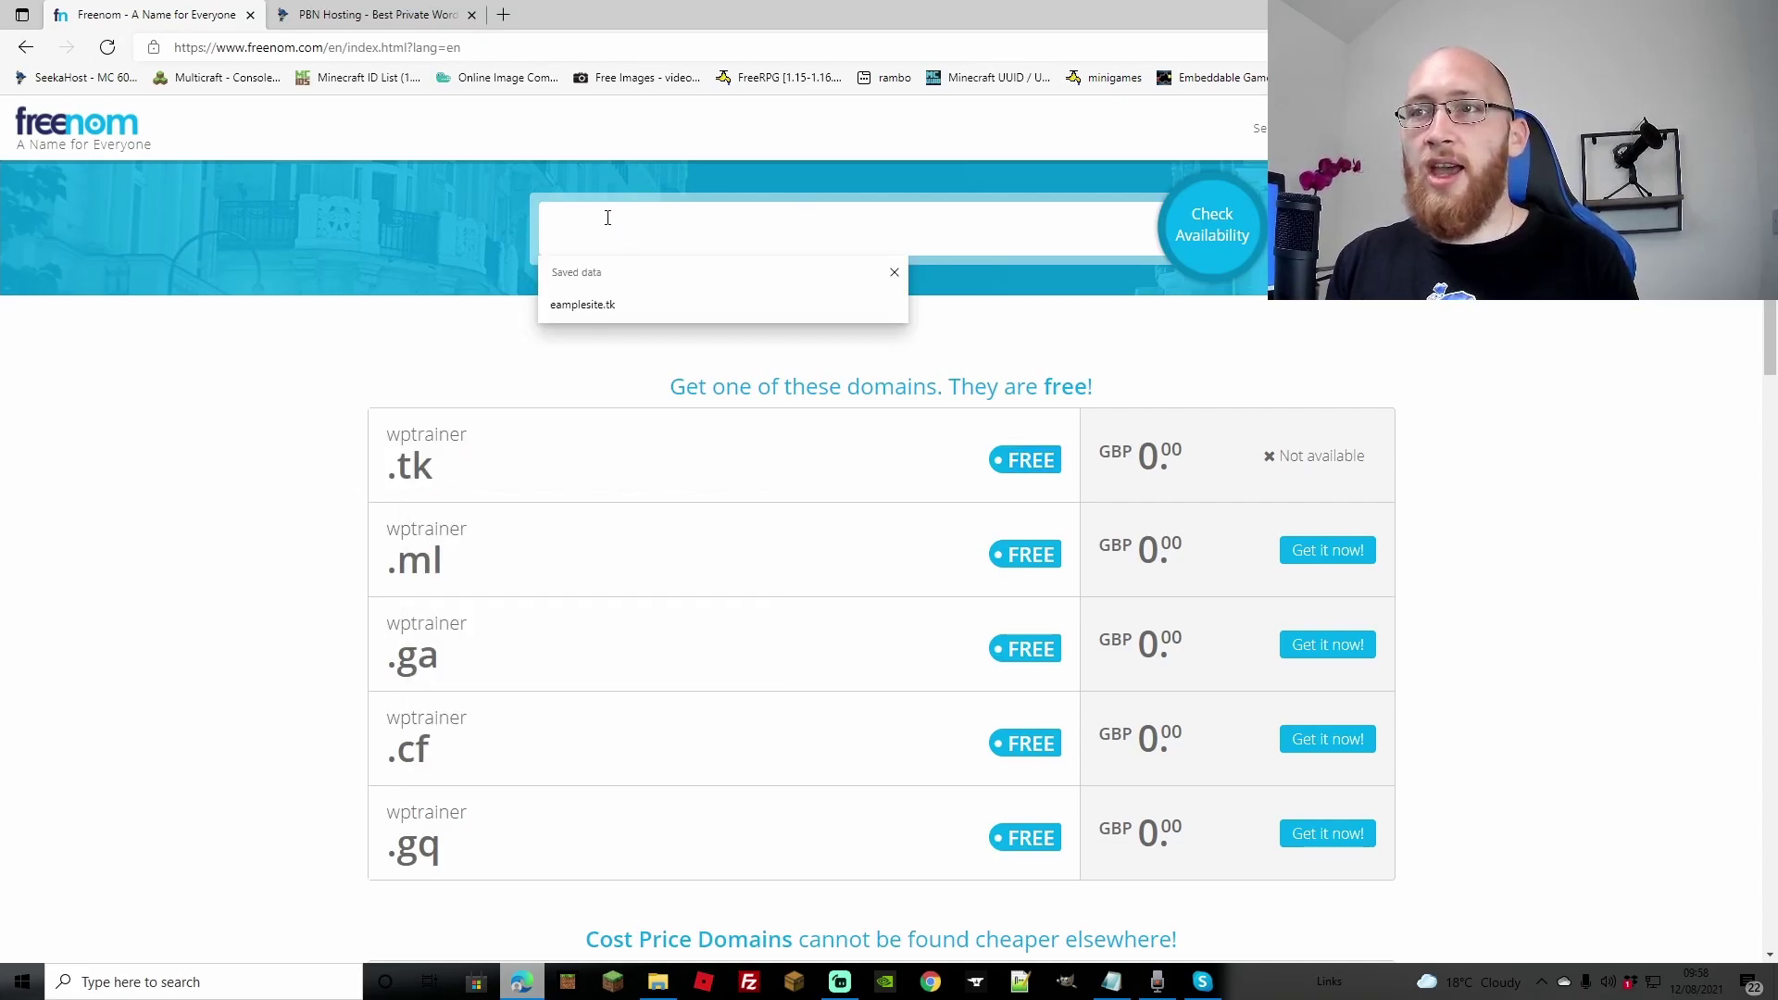
pyautogui.rightClick(607, 218)
pyautogui.click(702, 393)
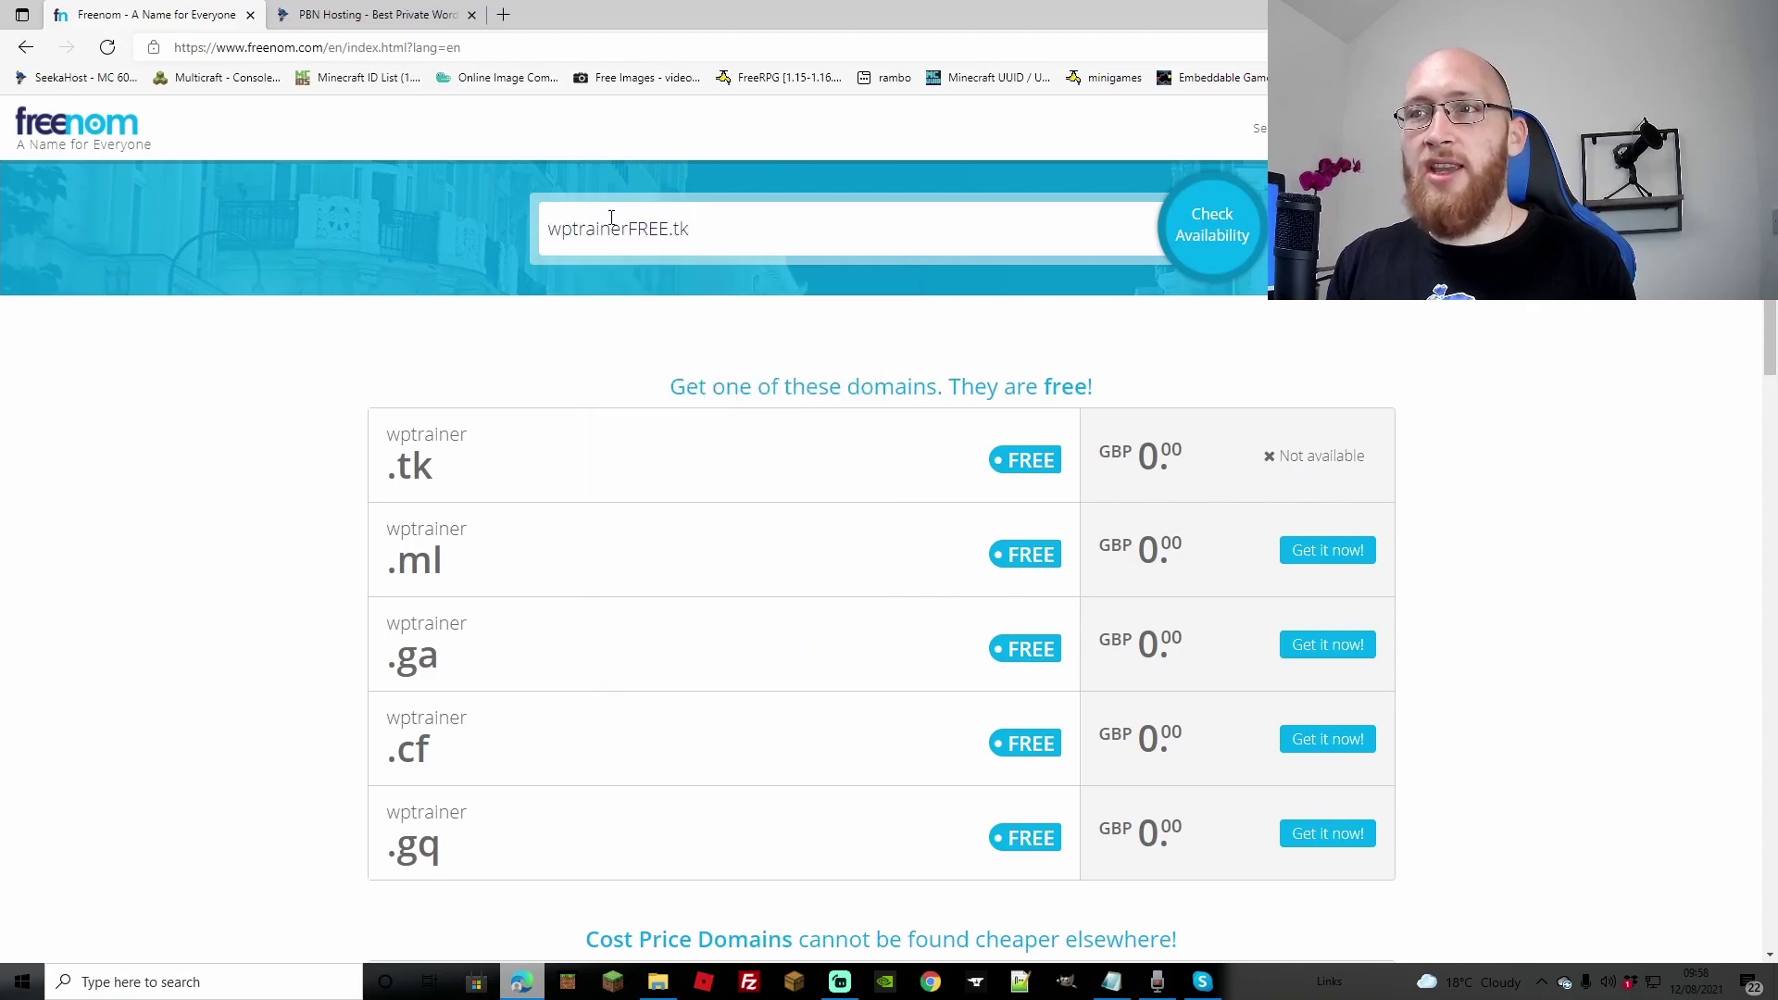
pyautogui.click(669, 228)
pyautogui.press('BackSpace')
pyautogui.press('BackSpace')
pyautogui.press('BackSpace')
pyautogui.press('BackSpace')
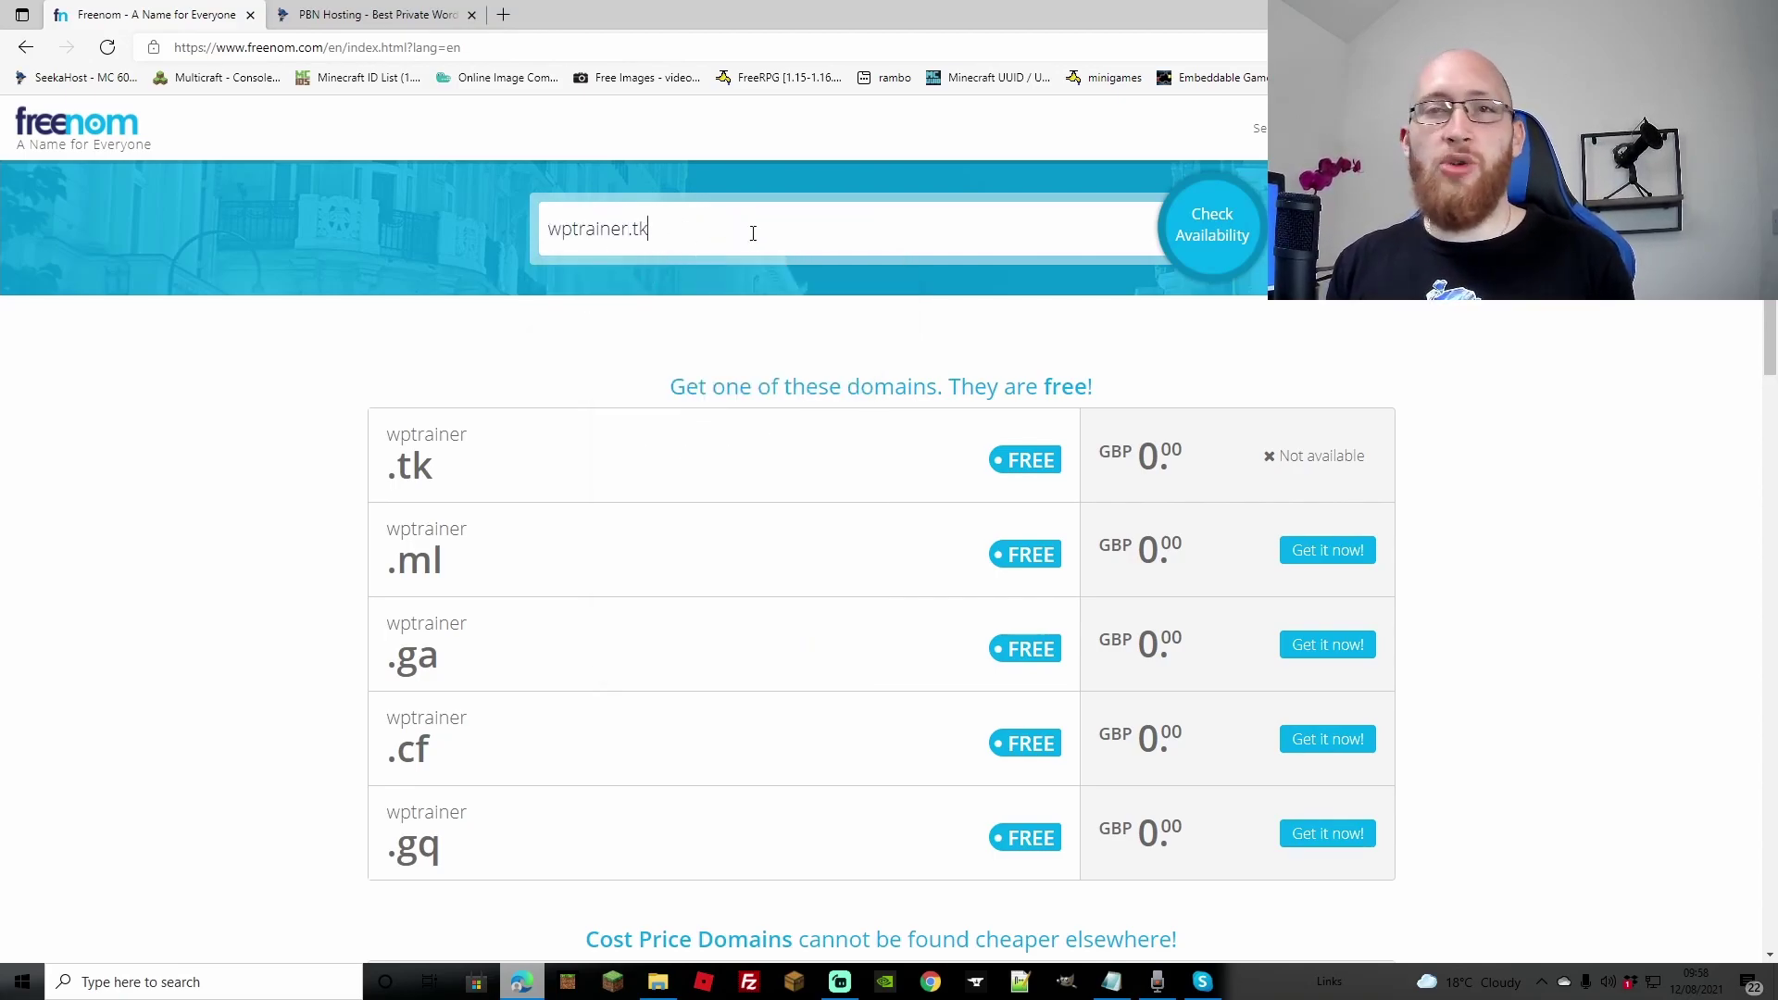
pyautogui.click(1238, 235)
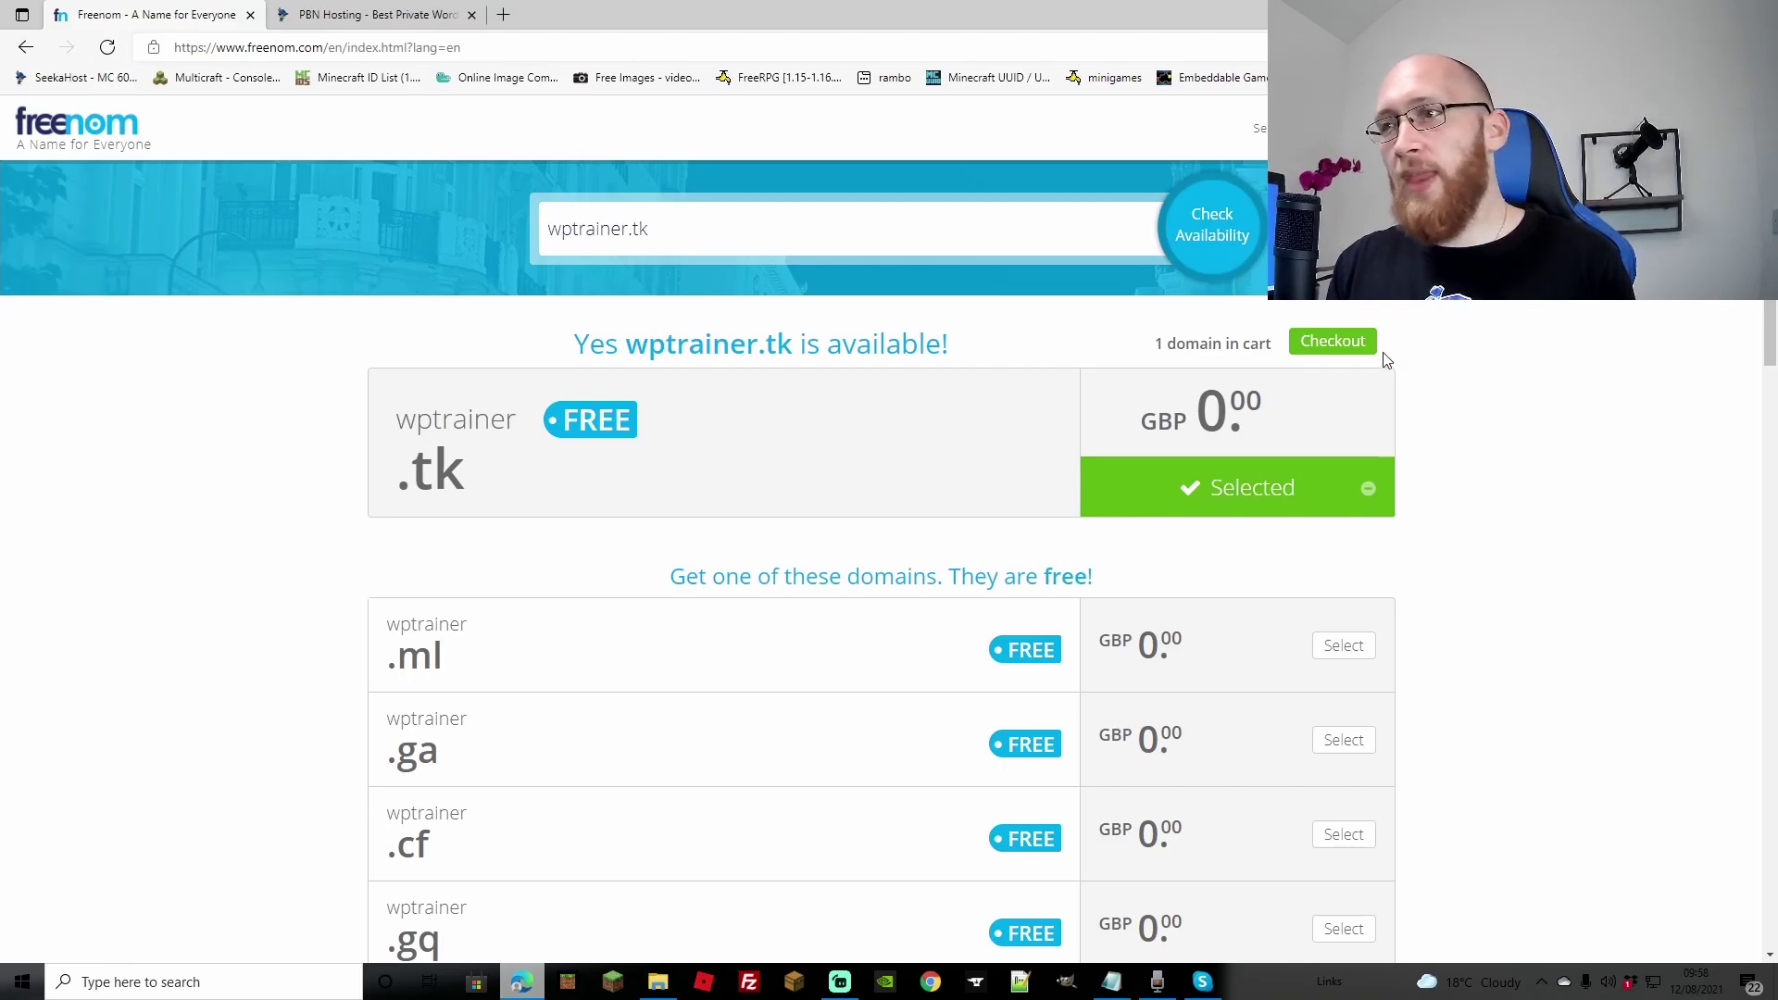
pyautogui.click(1331, 350)
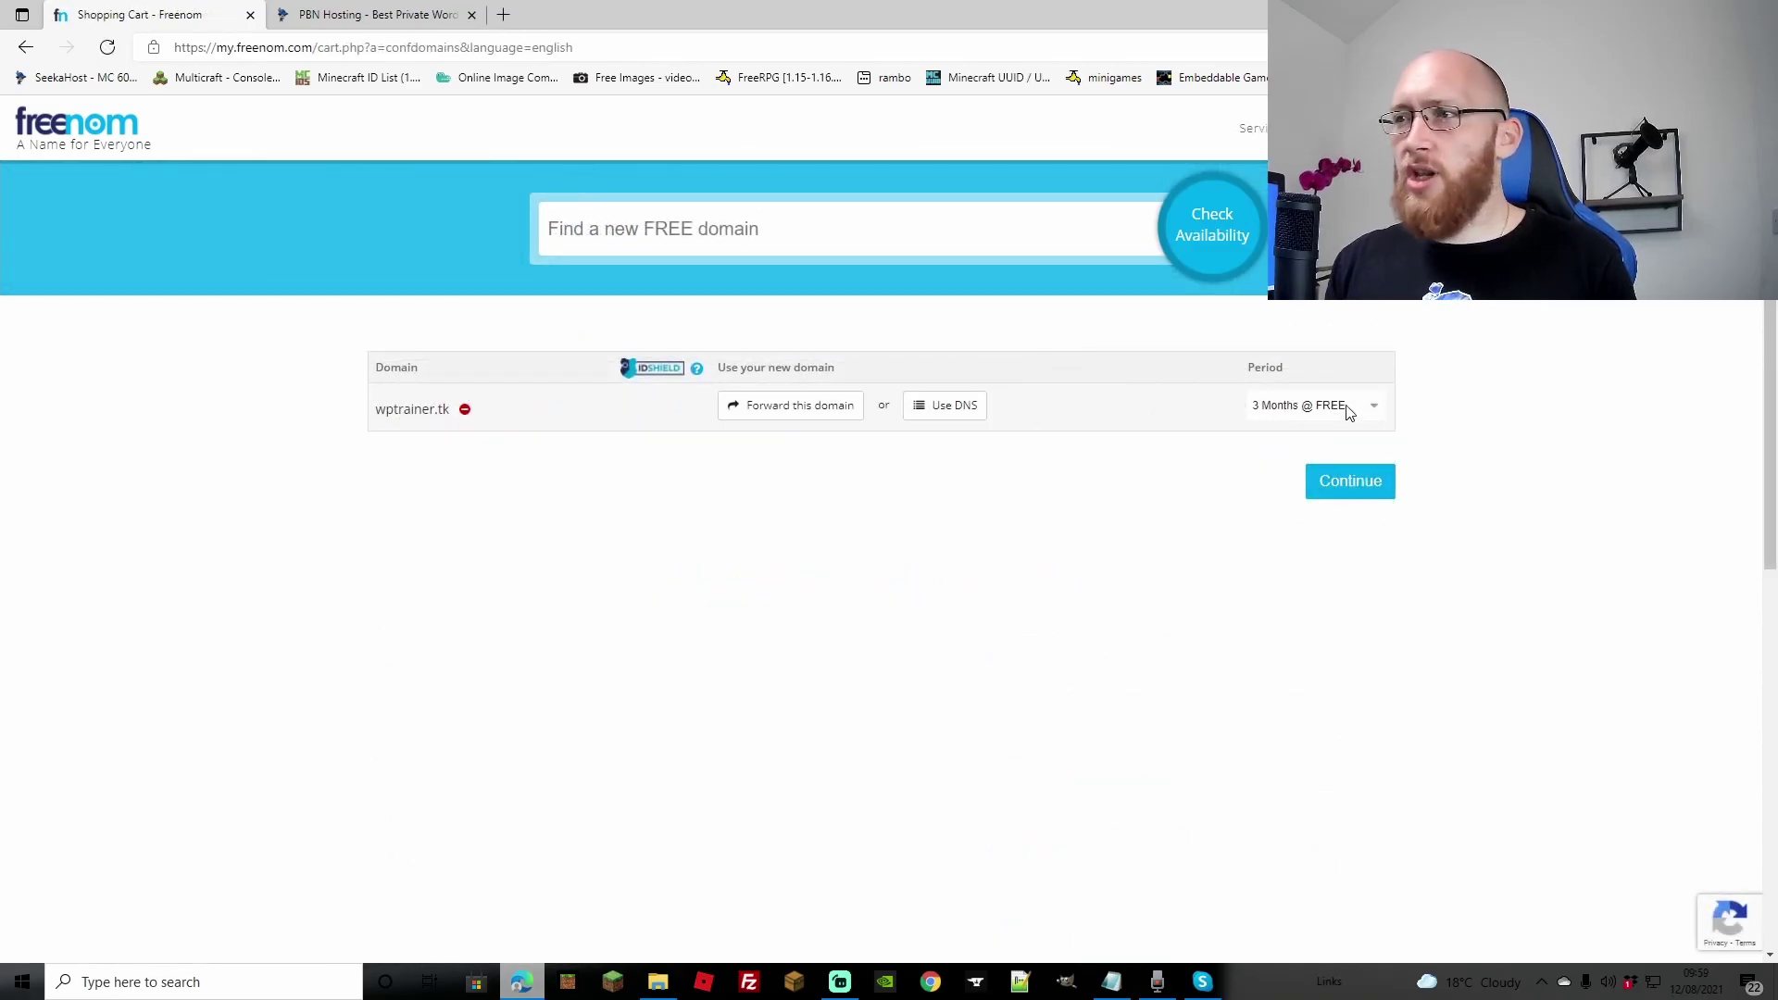
# Step: Set the wptrainer.tk registration period to 12 Months @ FREE and continue to checkout
pyautogui.click(1368, 407)
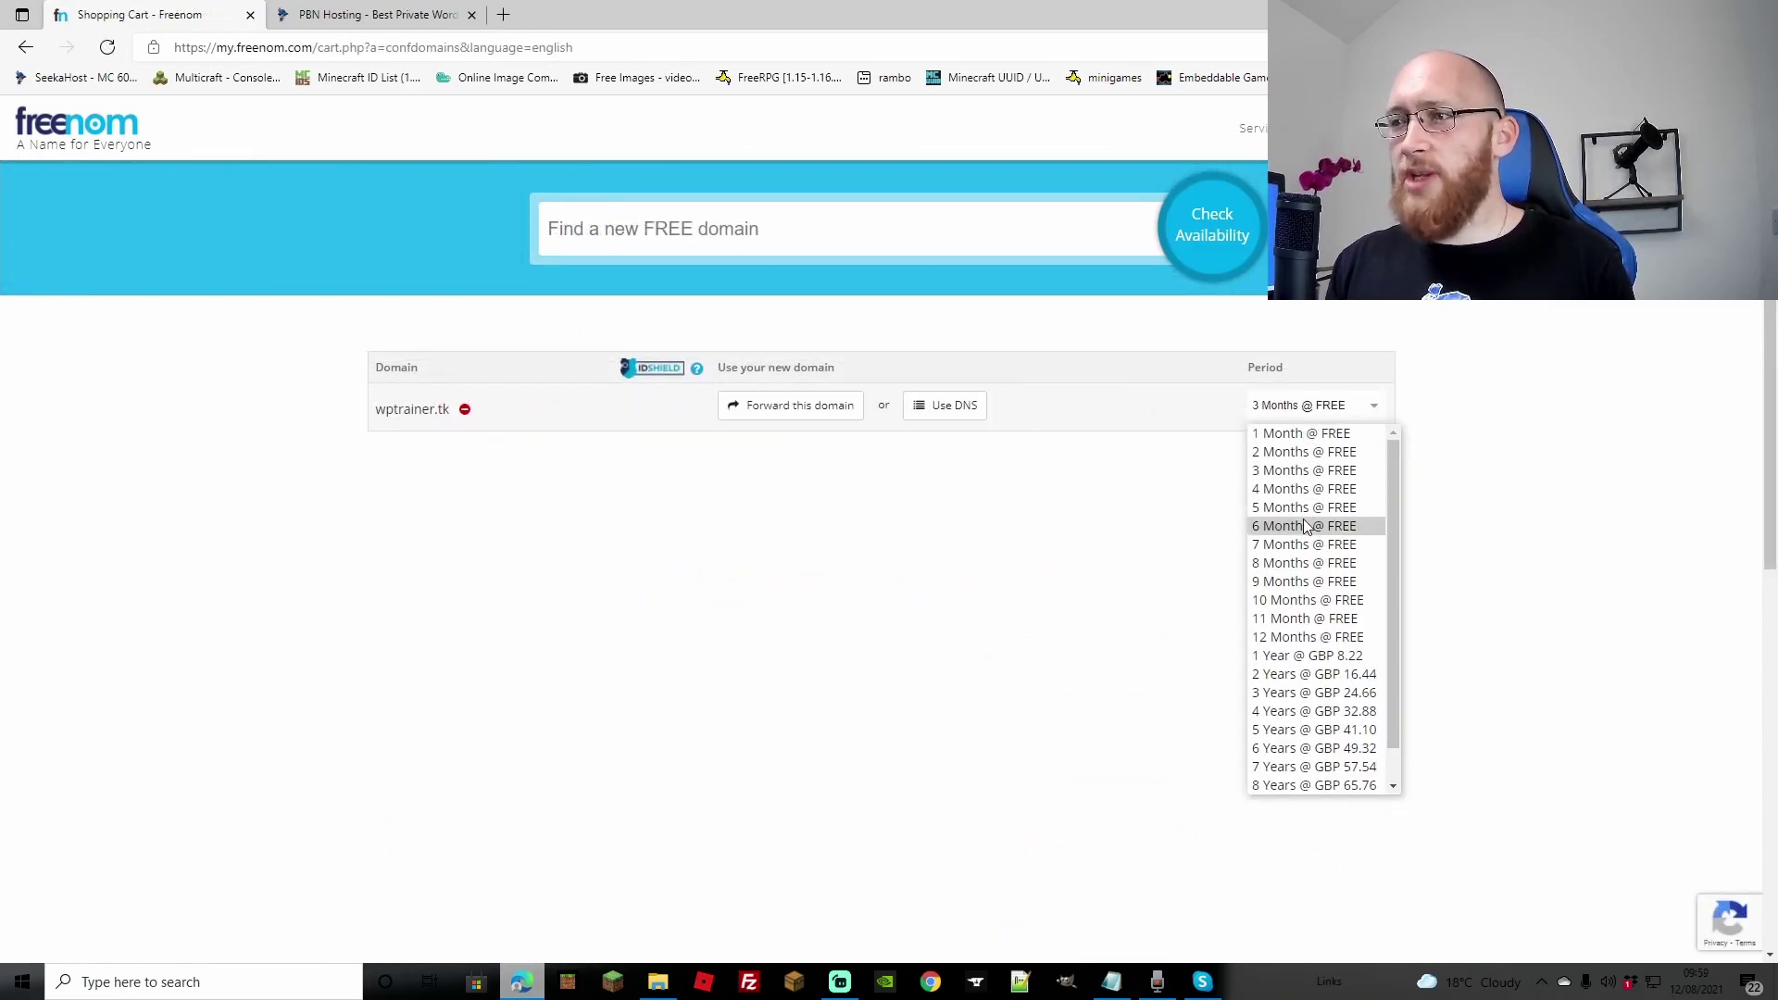
pyautogui.click(1294, 637)
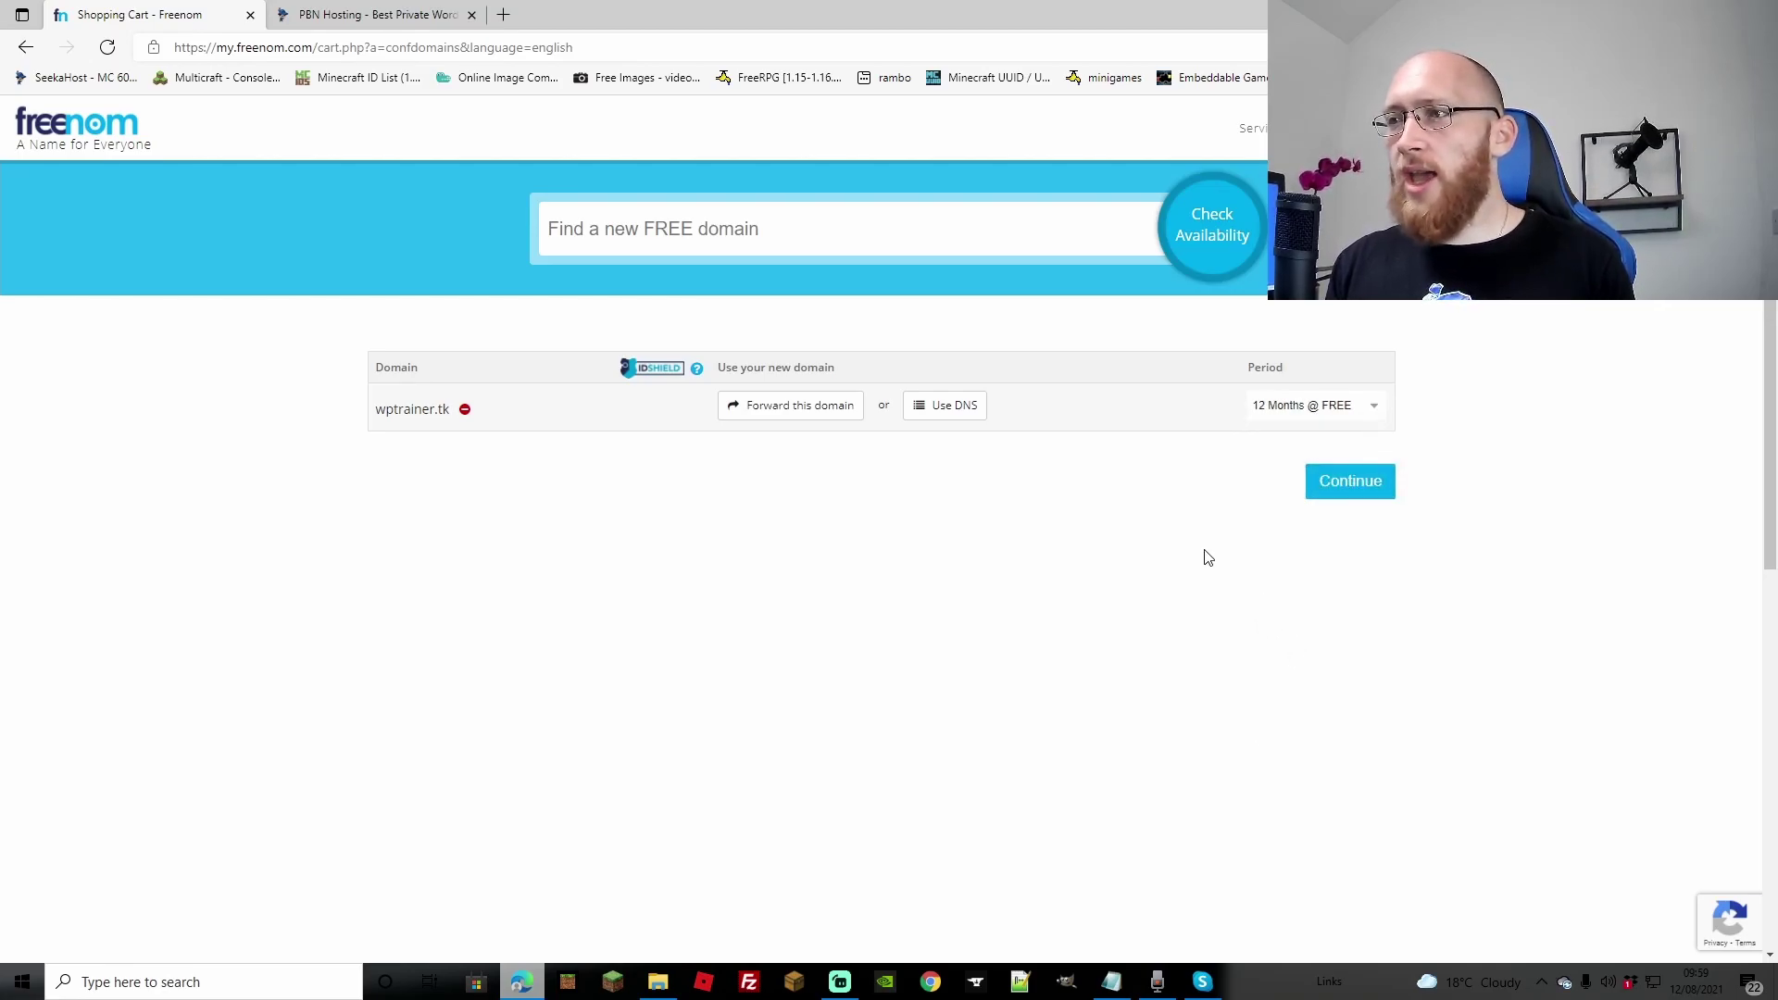
pyautogui.click(1350, 489)
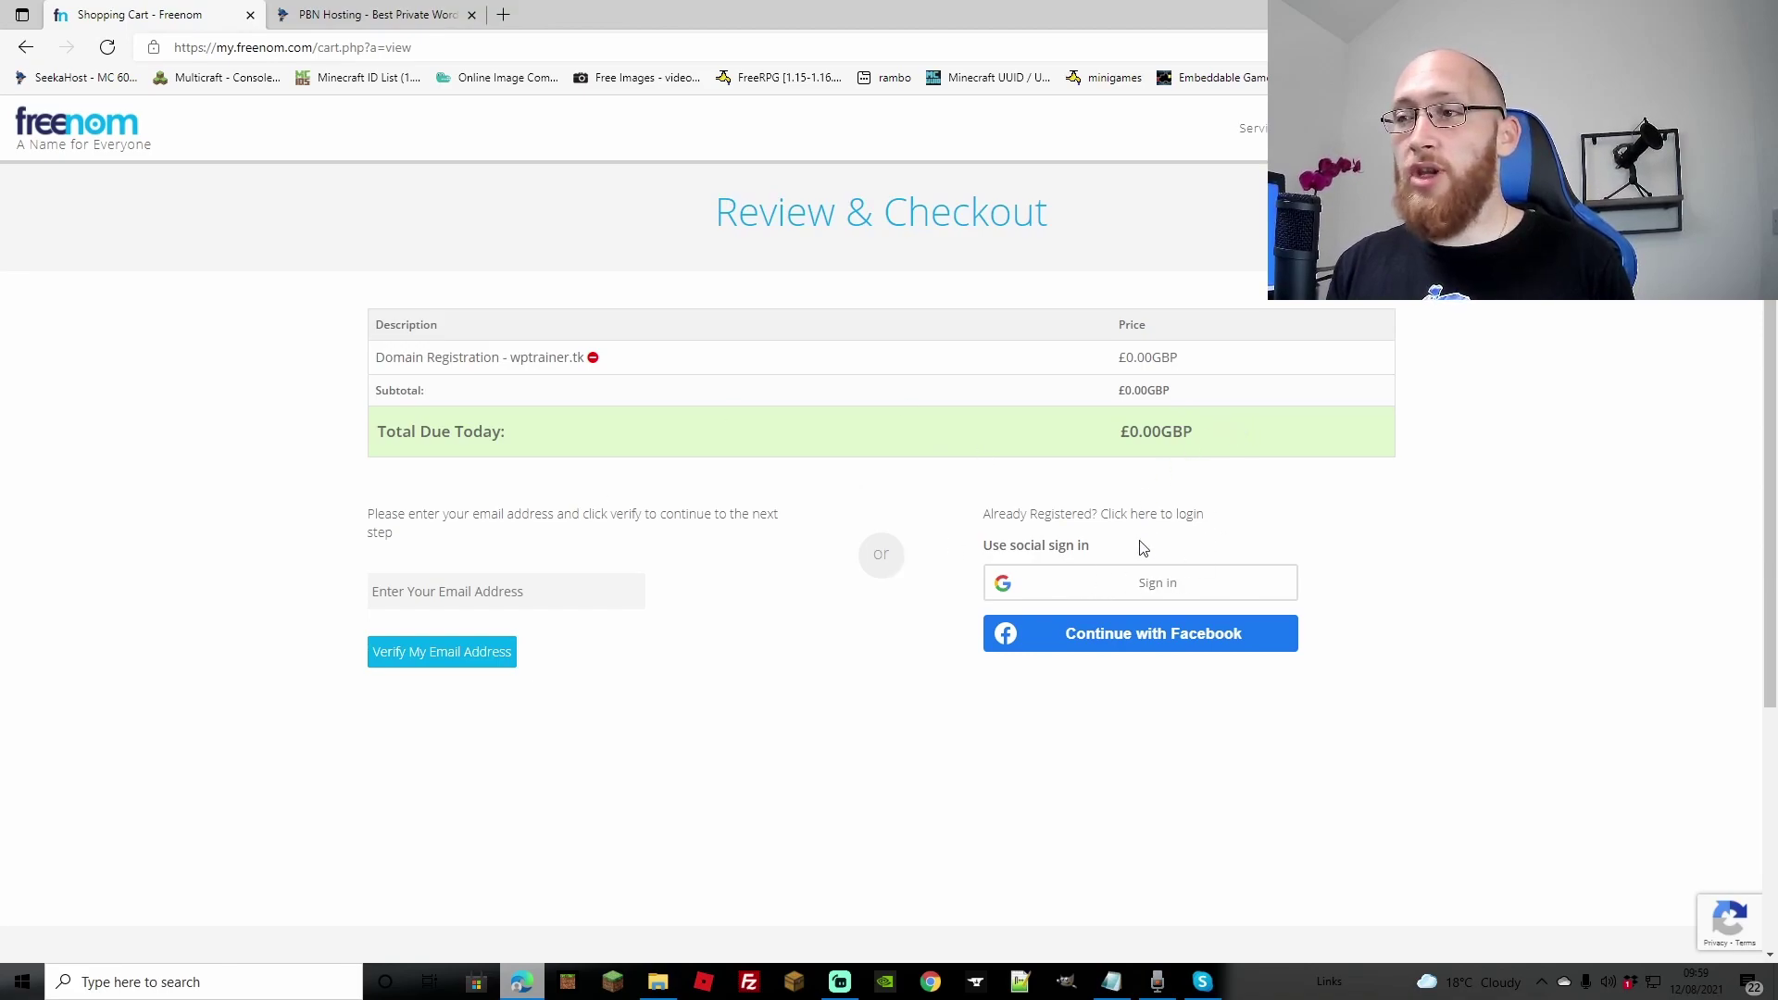
# Step: Sign in to Freenom with a Google account and go to Services > My Domains
pyautogui.click(1133, 593)
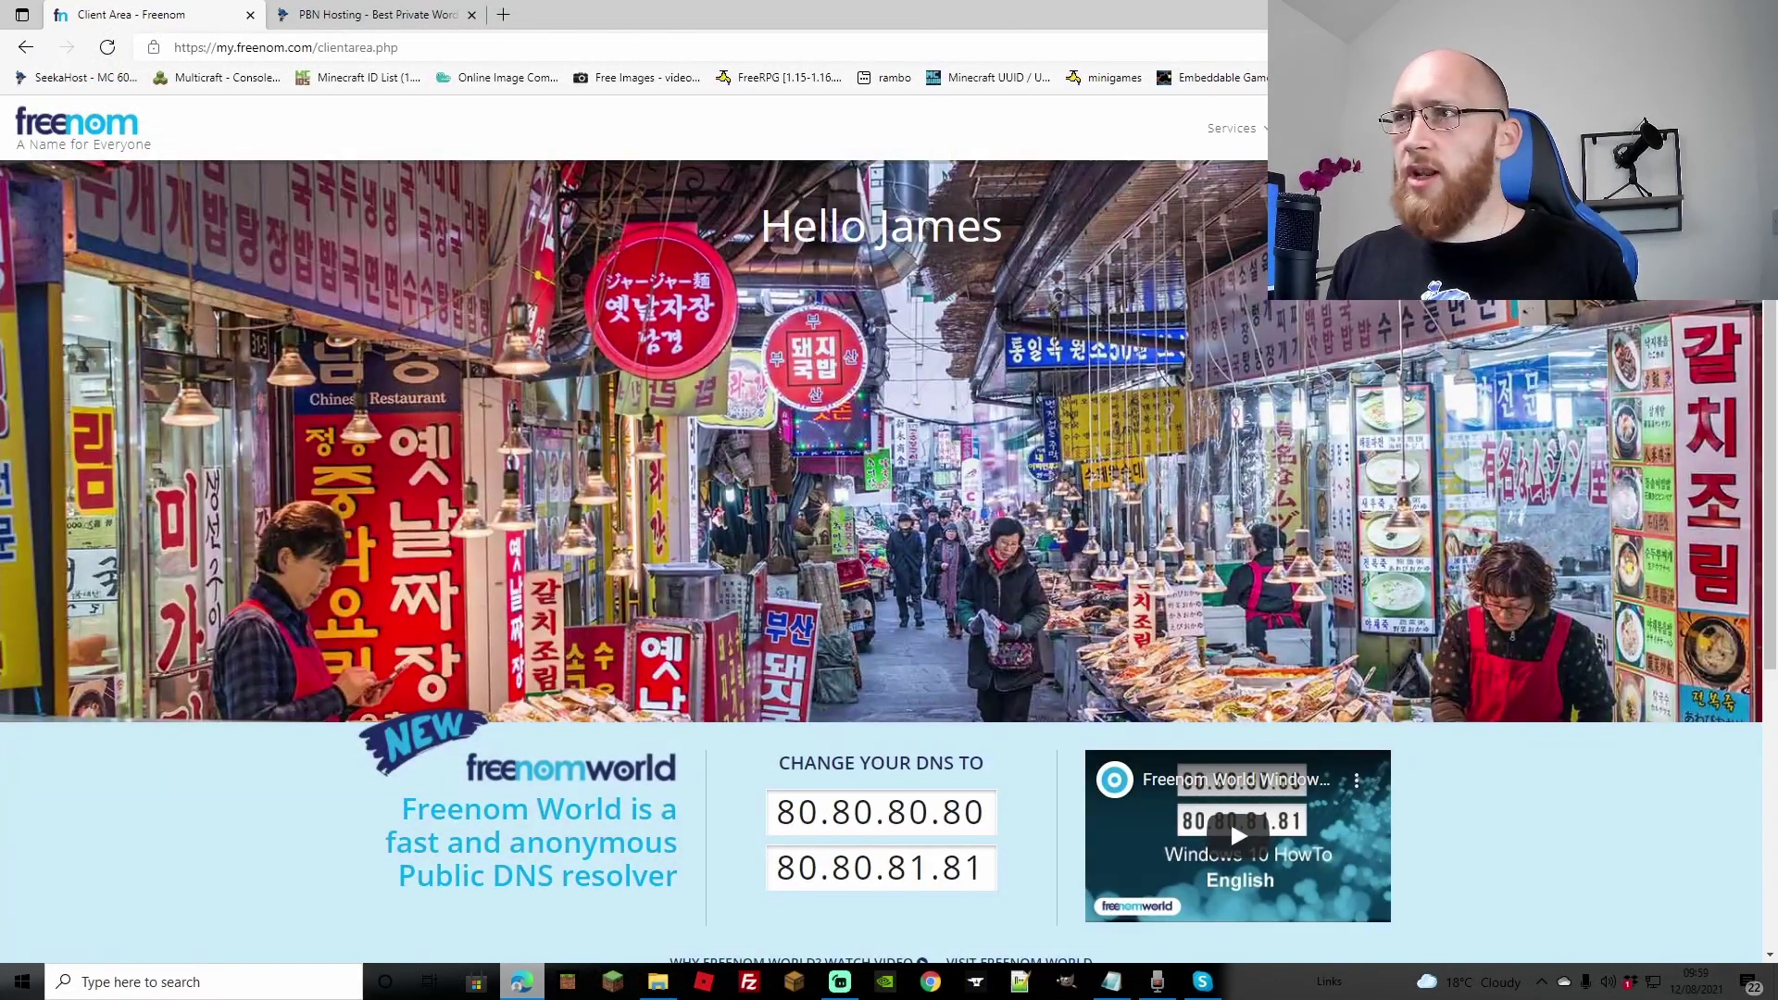
pyautogui.click(1255, 136)
pyautogui.click(1236, 226)
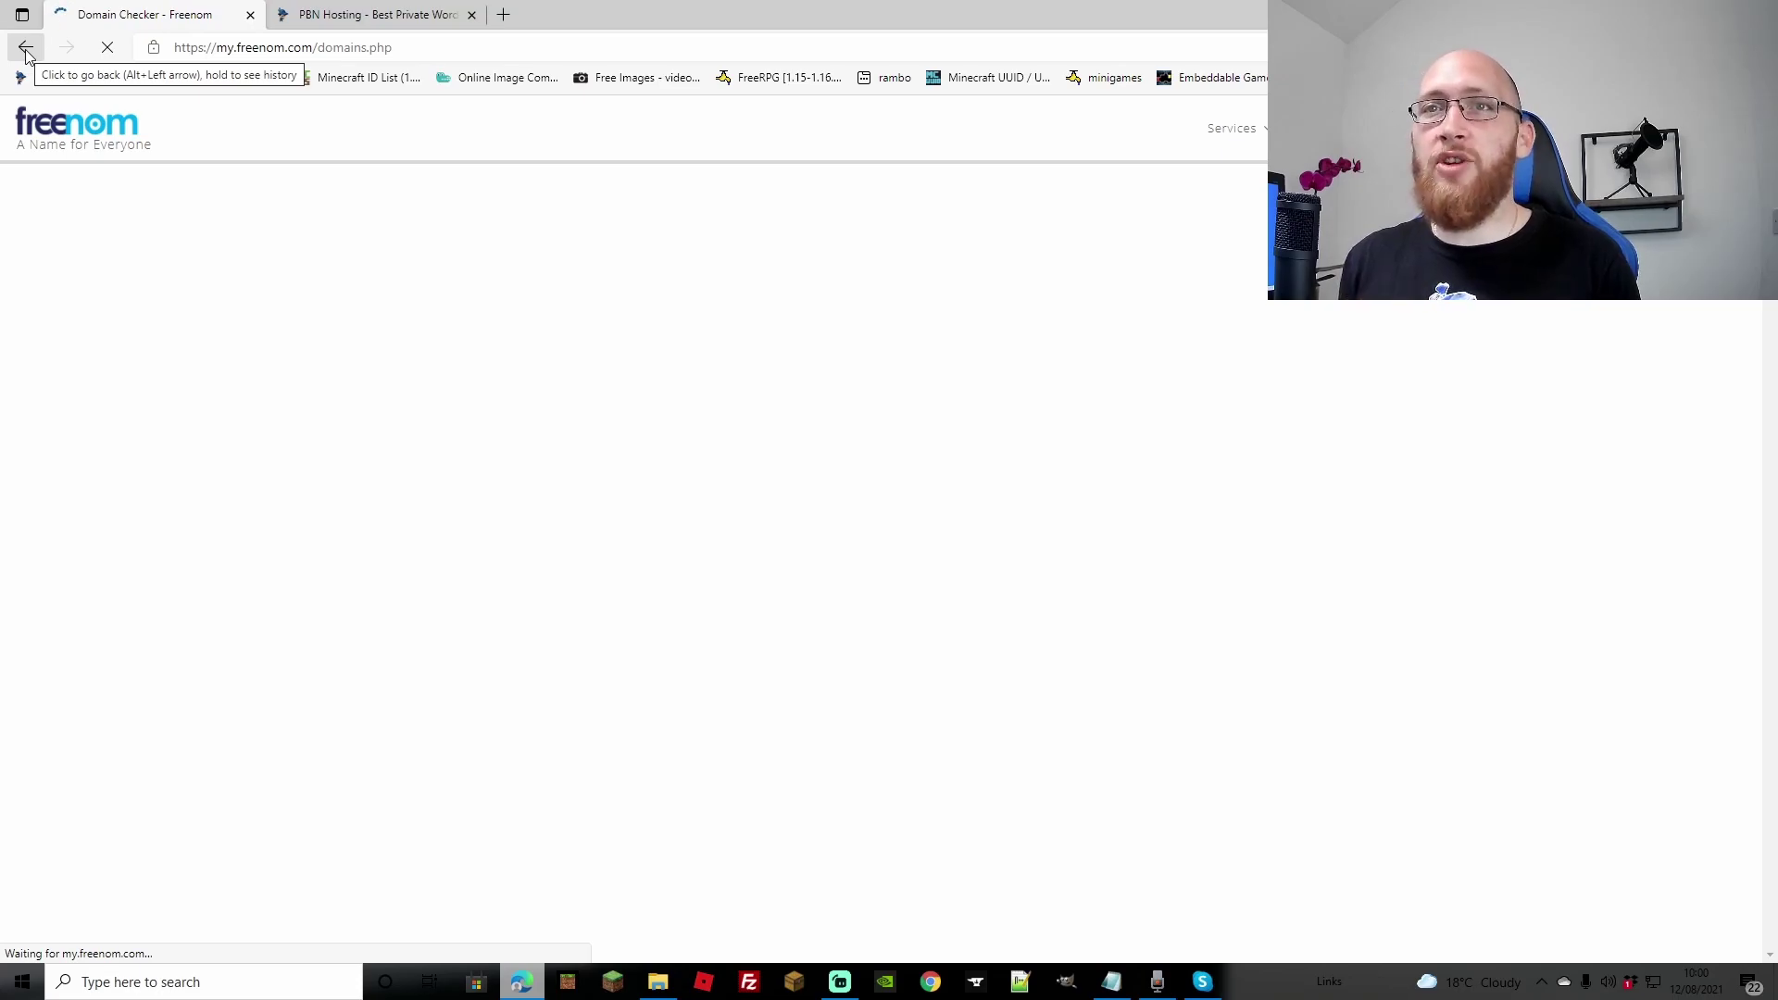
# Step: Search wptrainer.tk again without FREE, confirm it's available and add it to the cart
pyautogui.rightClick(692, 342)
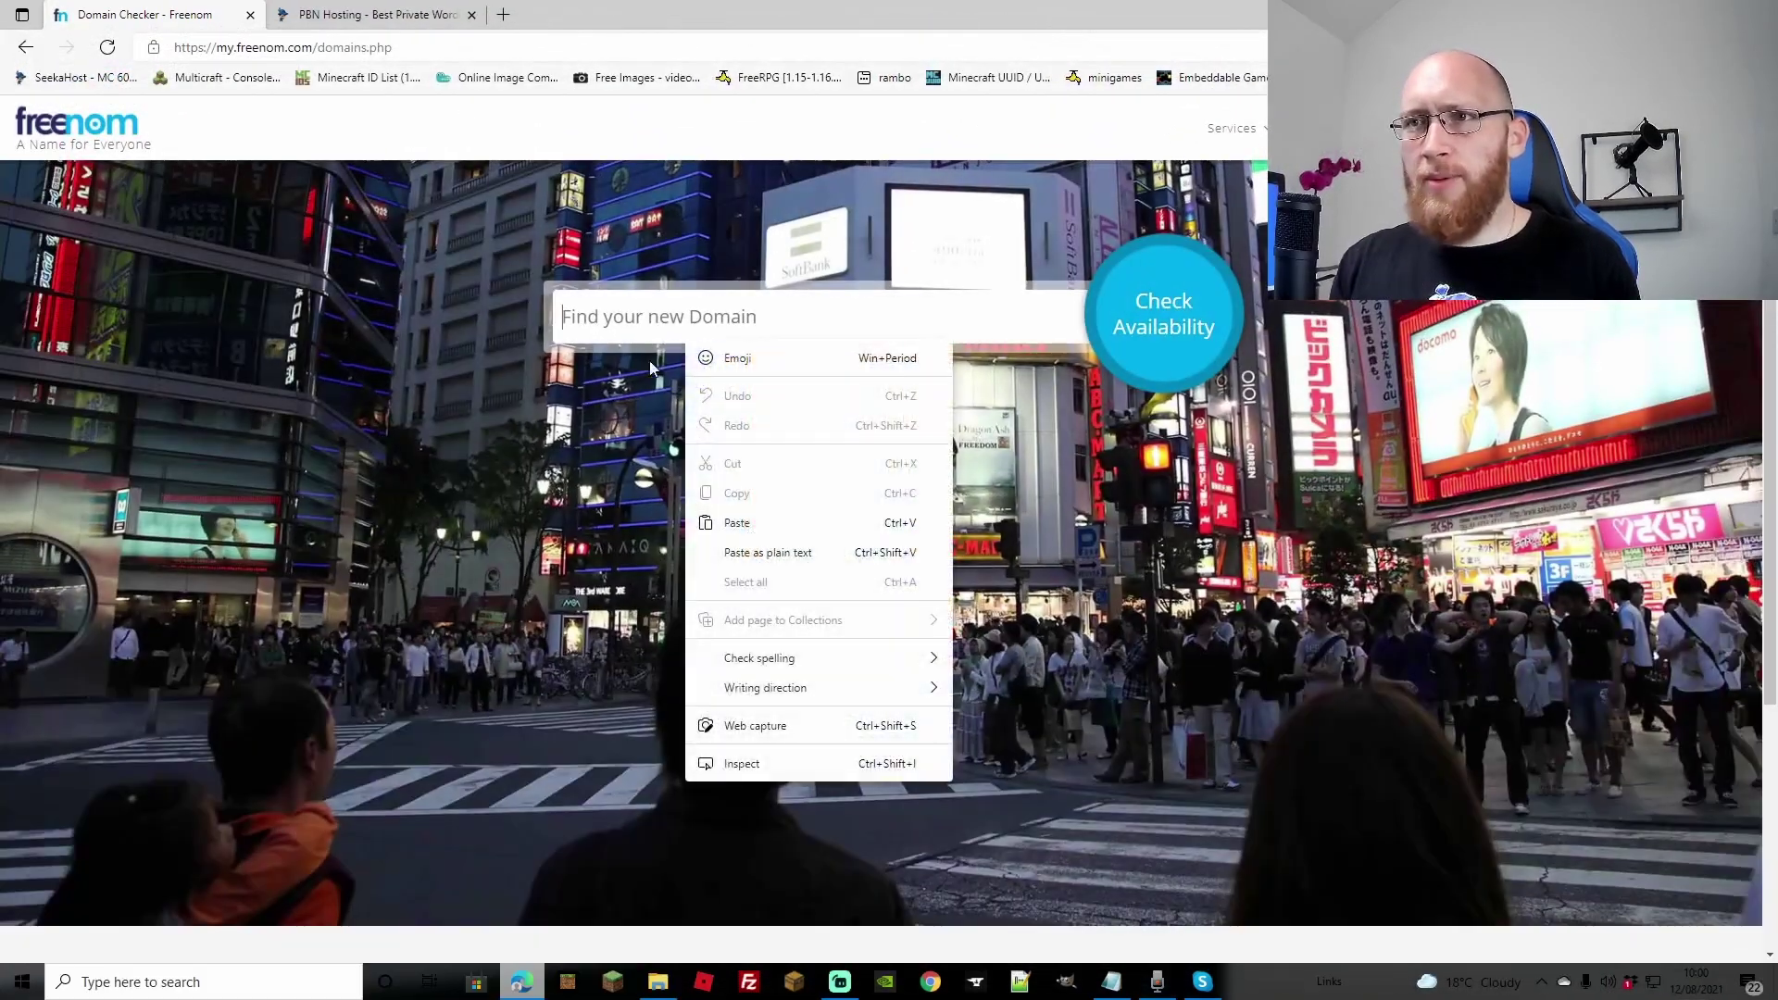
pyautogui.click(784, 522)
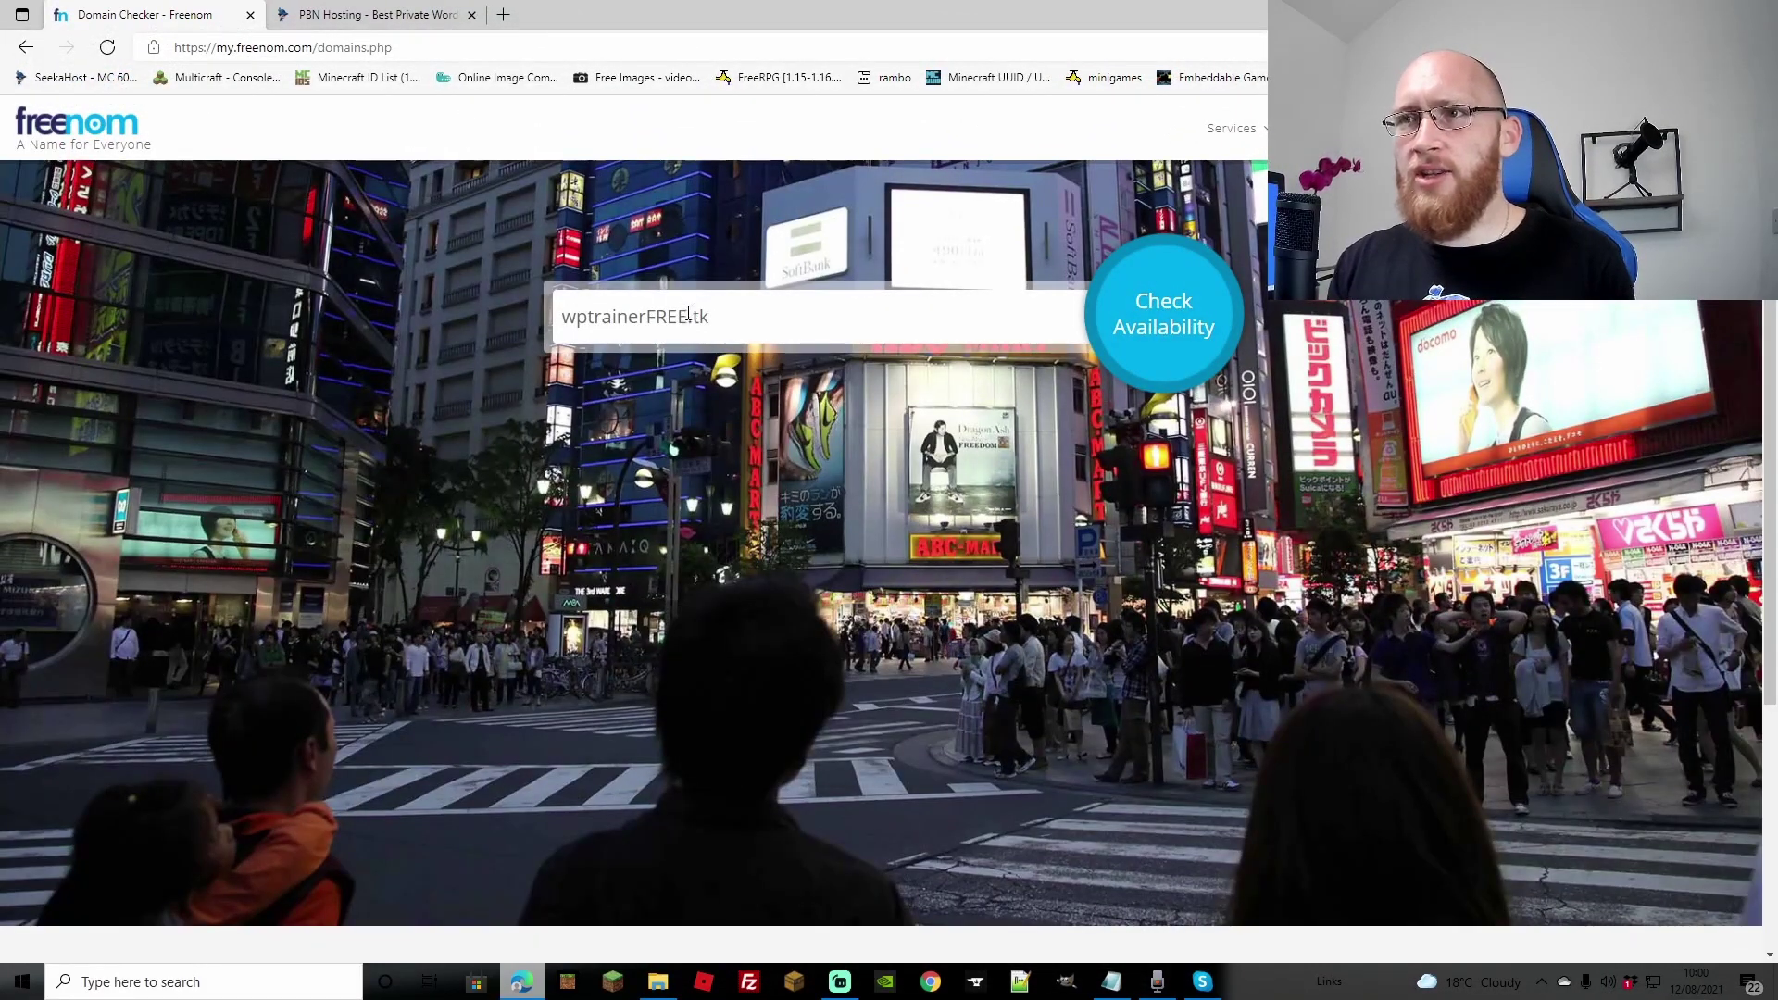
pyautogui.click(689, 317)
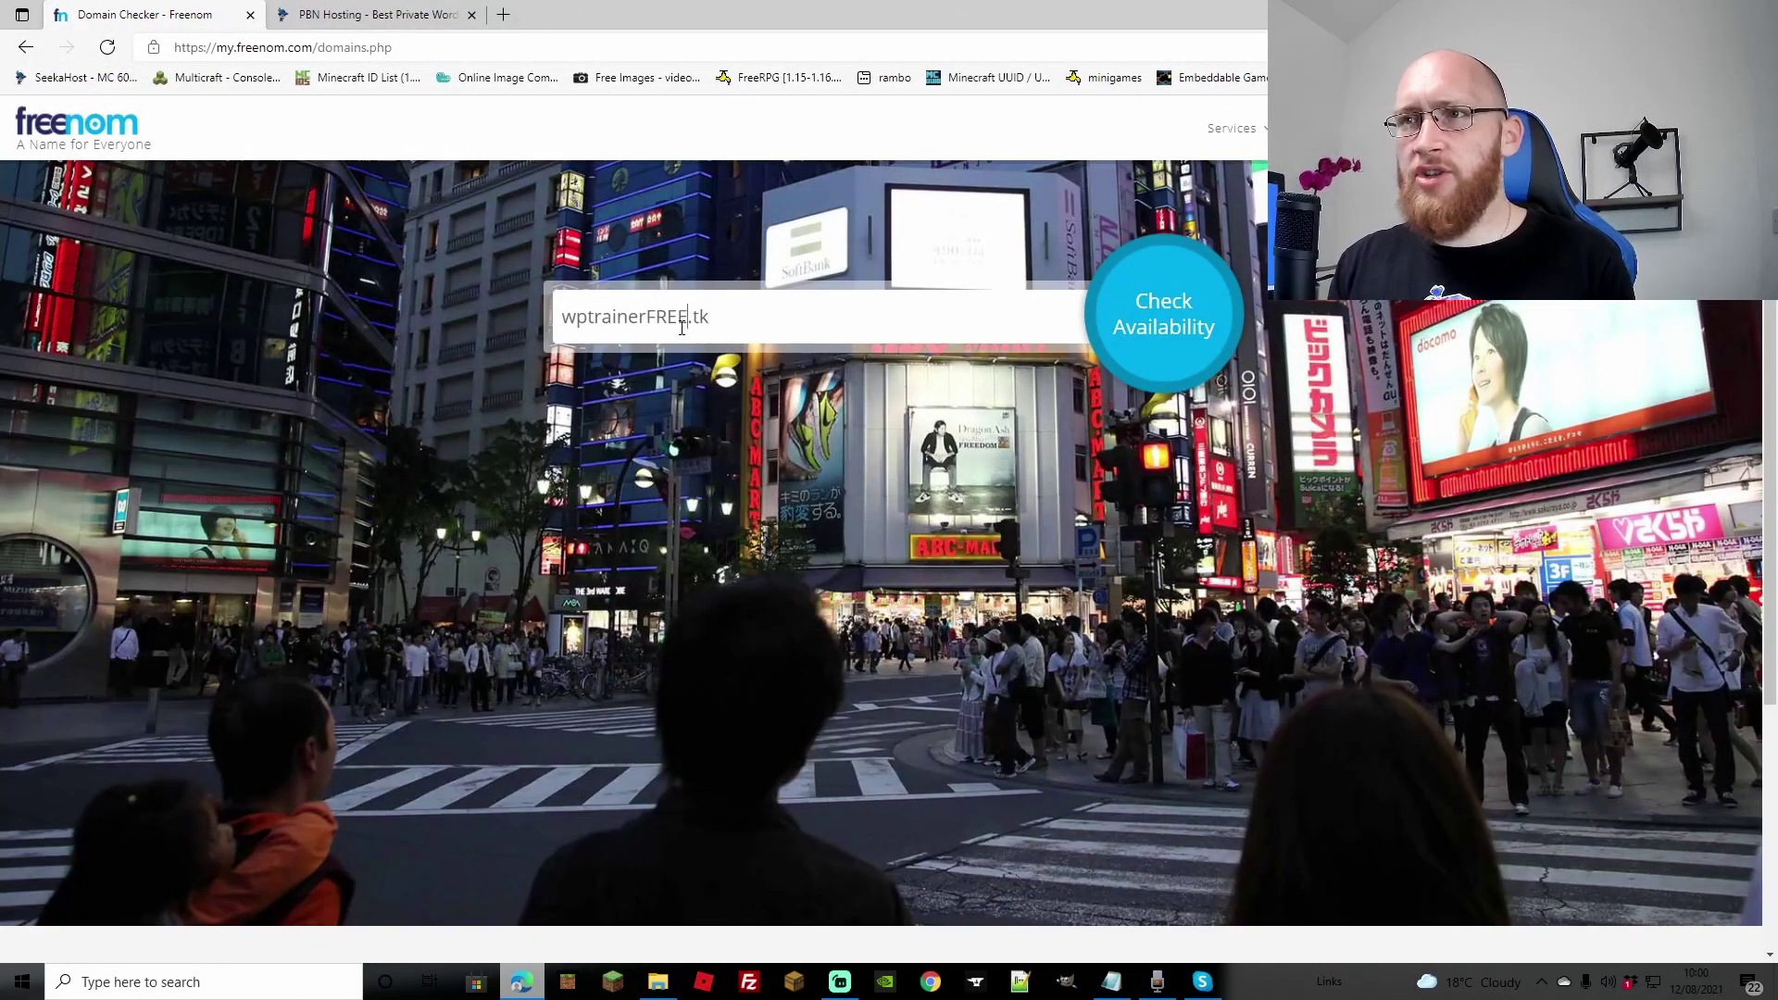
pyautogui.press('BackSpace')
pyautogui.press('BackSpace')
pyautogui.press('BackSpace')
pyautogui.press('BackSpace')
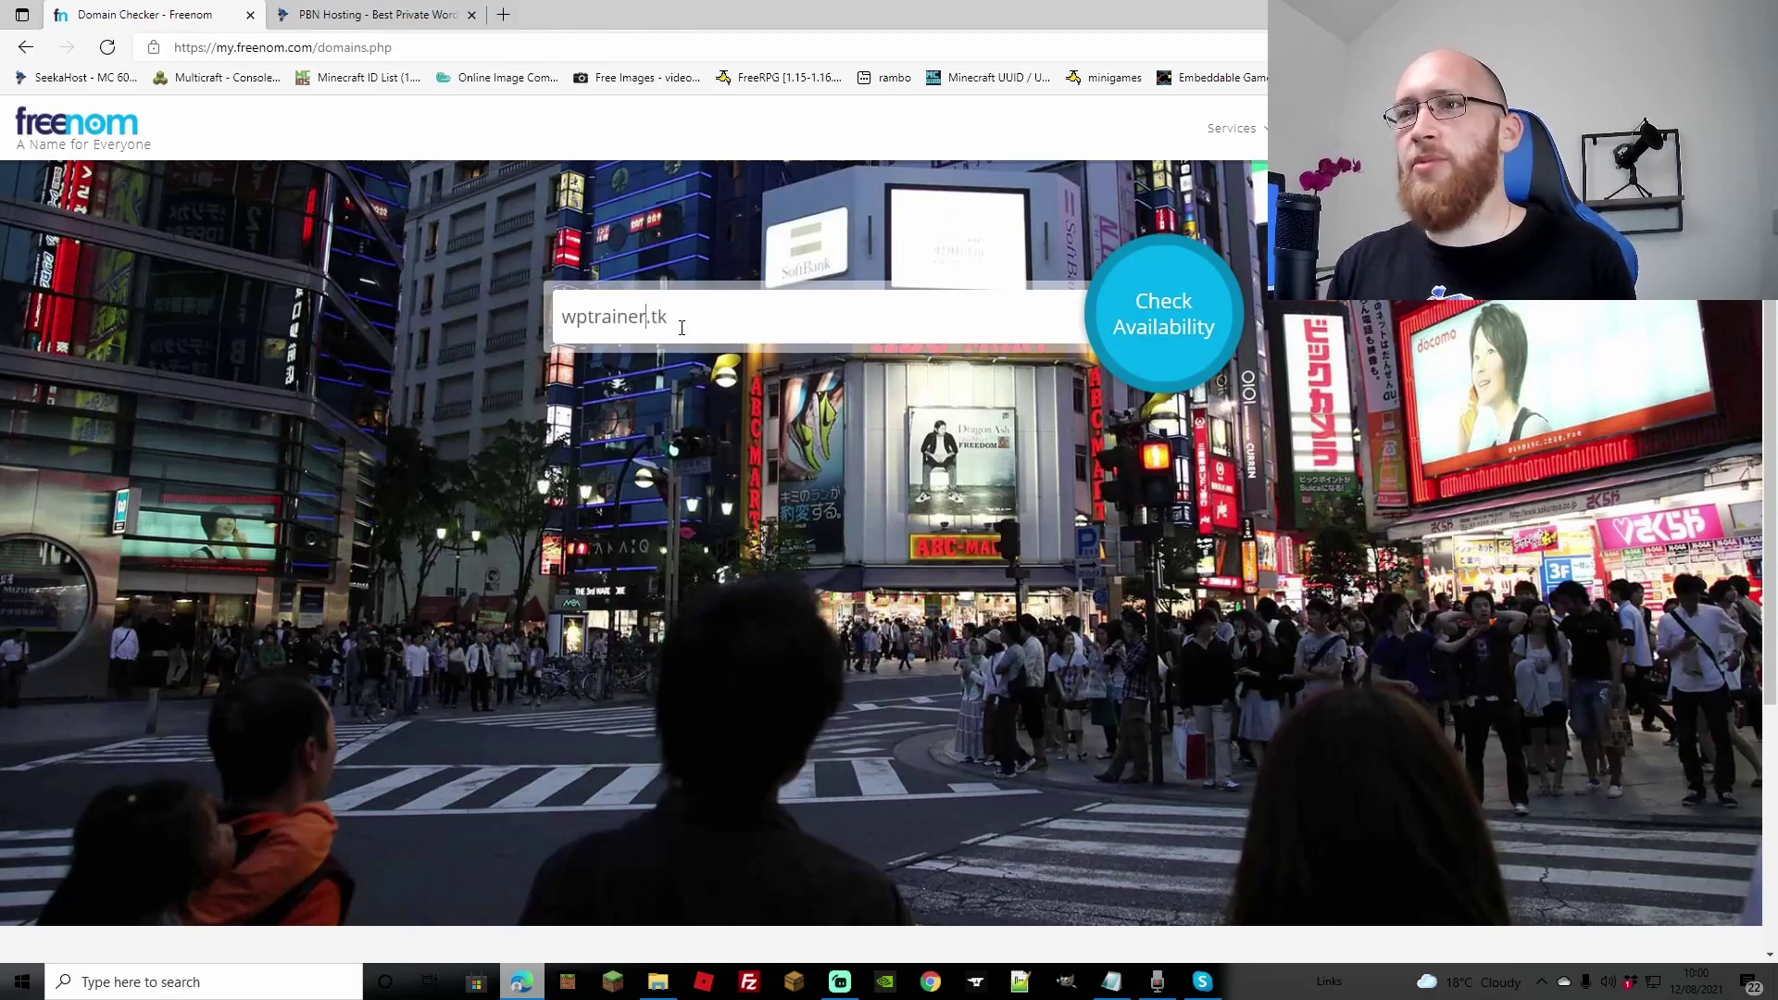
pyautogui.click(1142, 326)
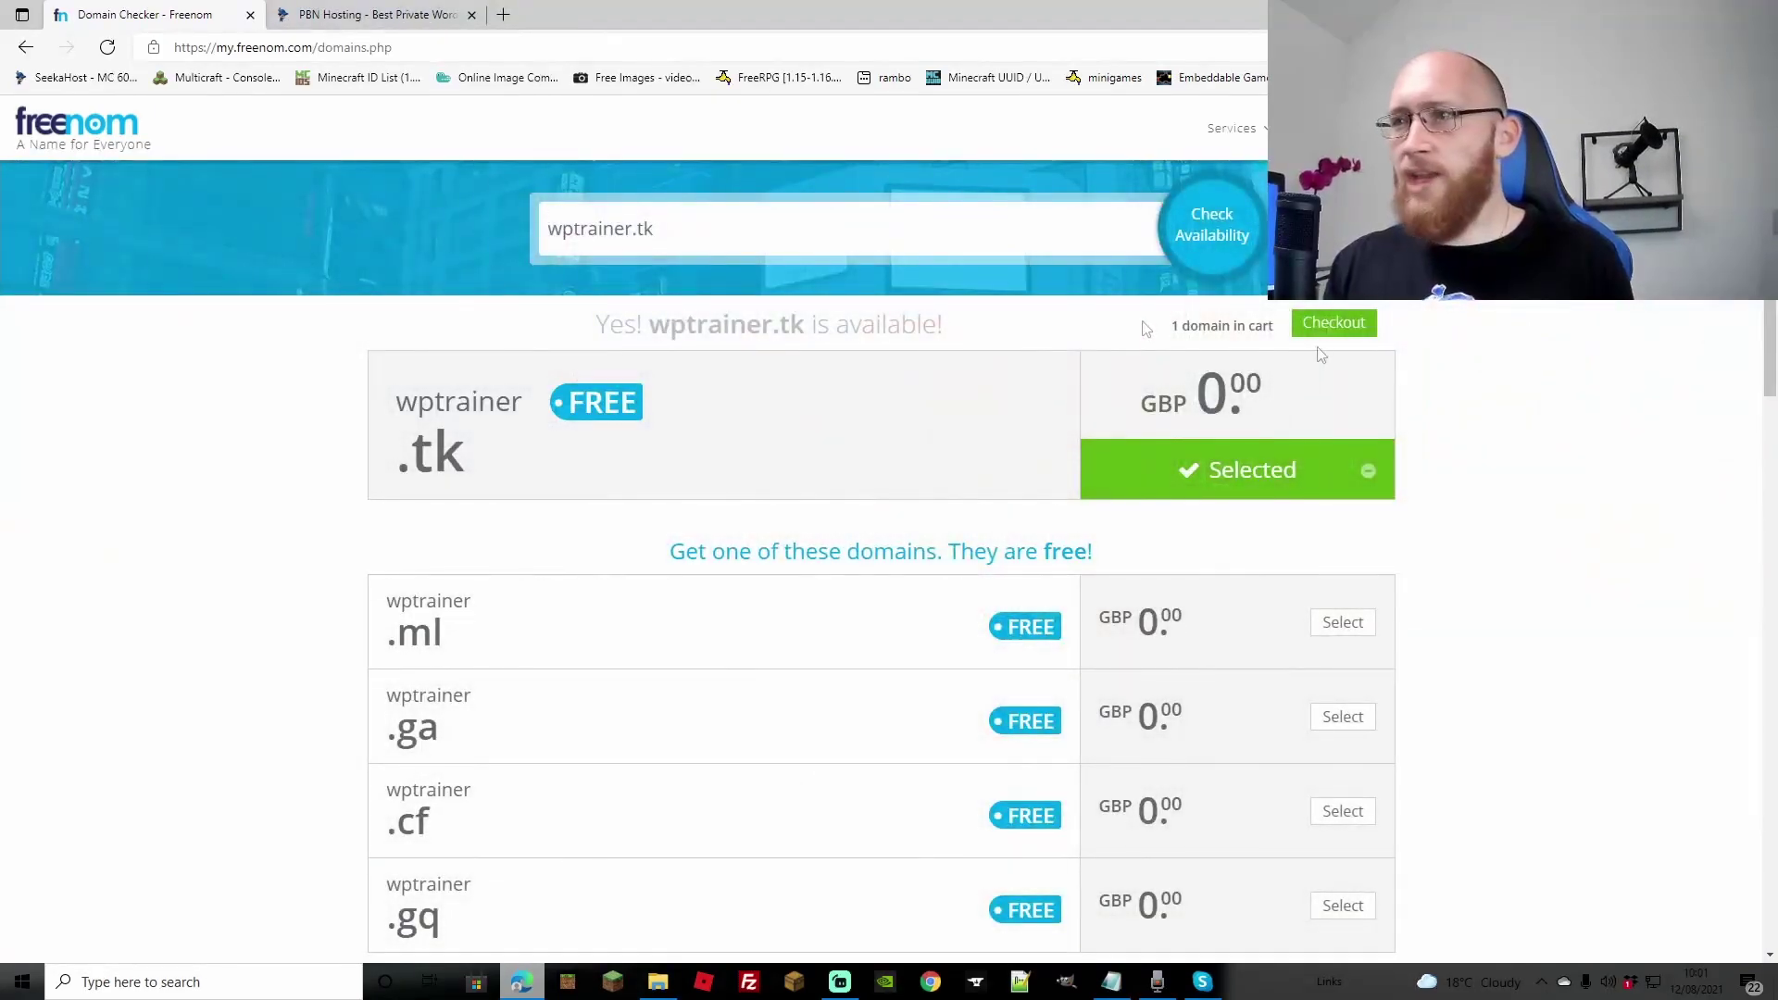
pyautogui.click(1333, 324)
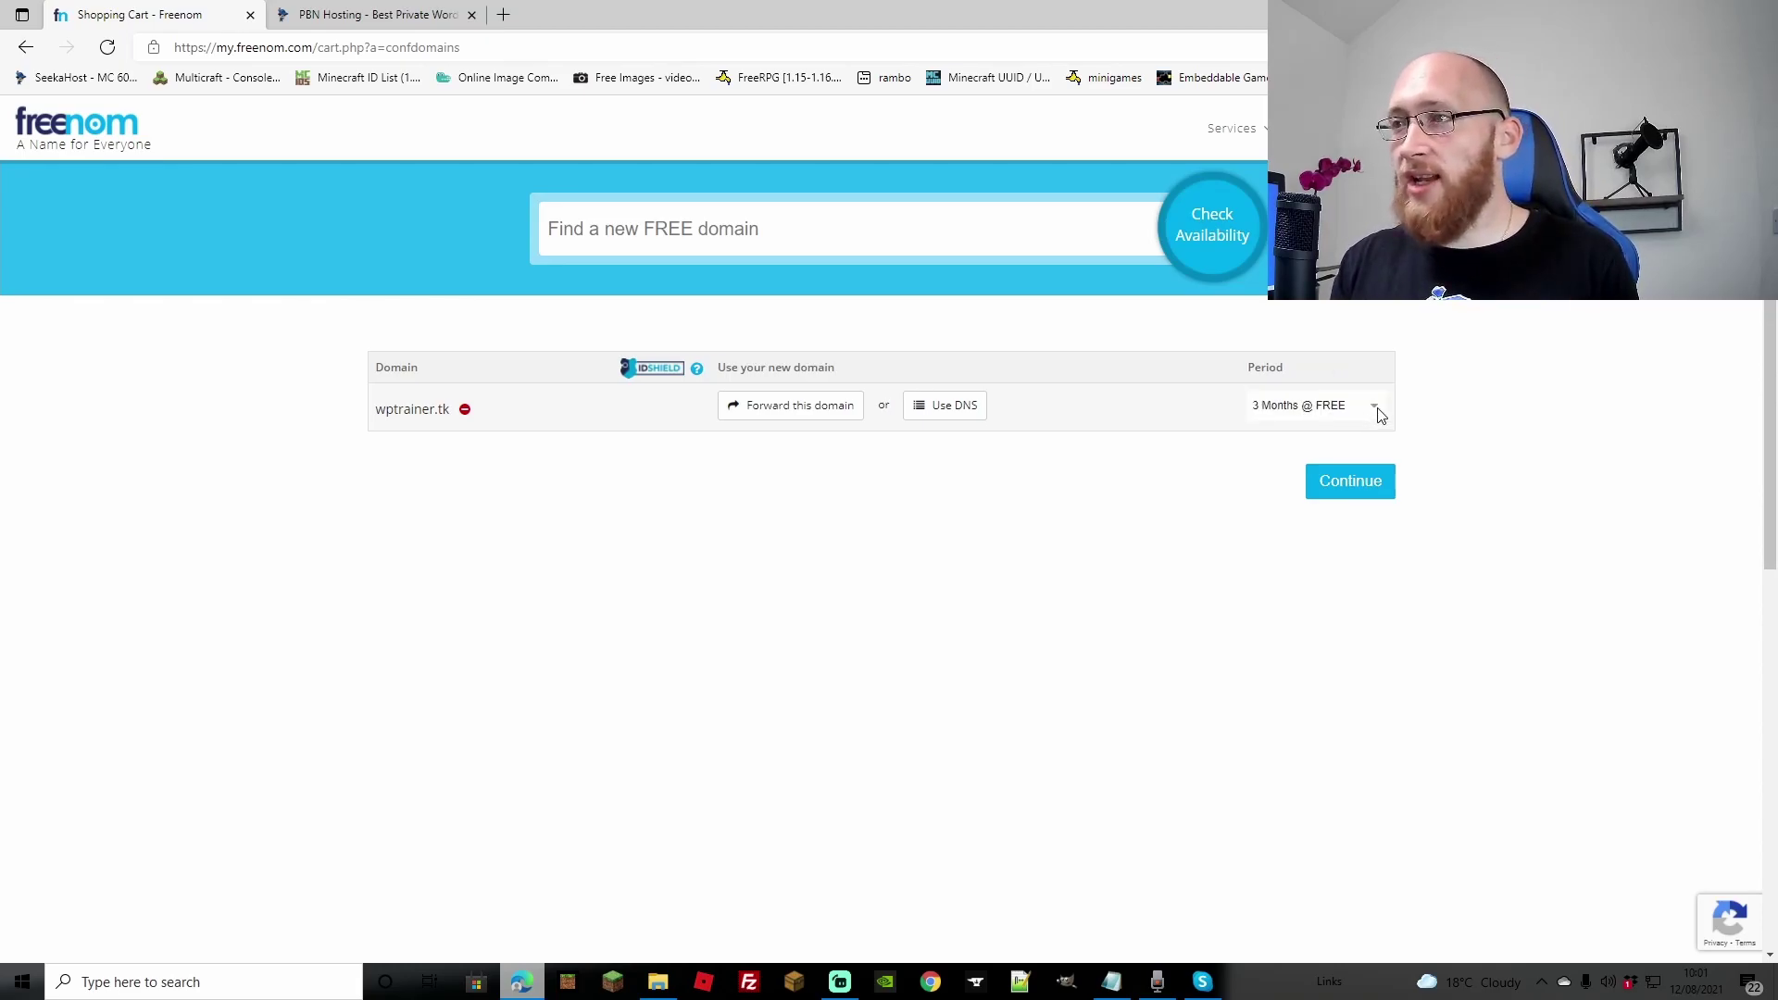
# Step: Order wptrainer.tk for 12 Months @ FREE and complete the free order
pyautogui.click(1380, 414)
pyautogui.click(1306, 638)
pyautogui.click(1345, 498)
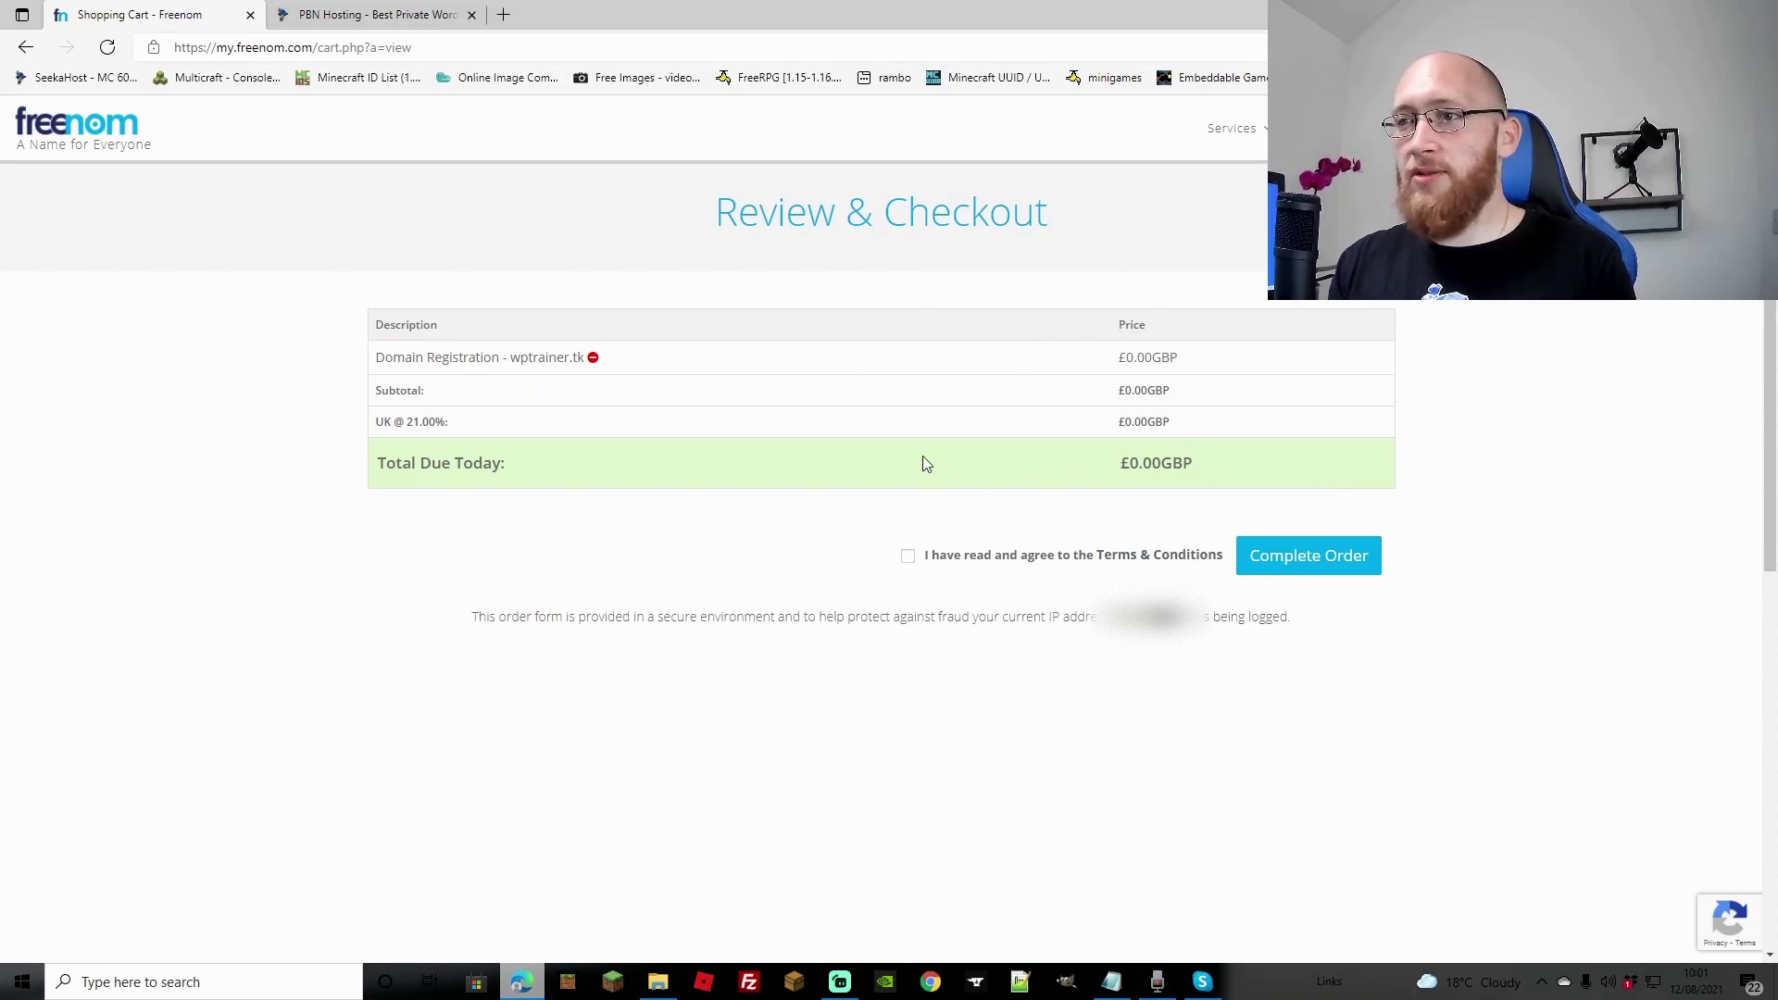
pyautogui.click(1276, 567)
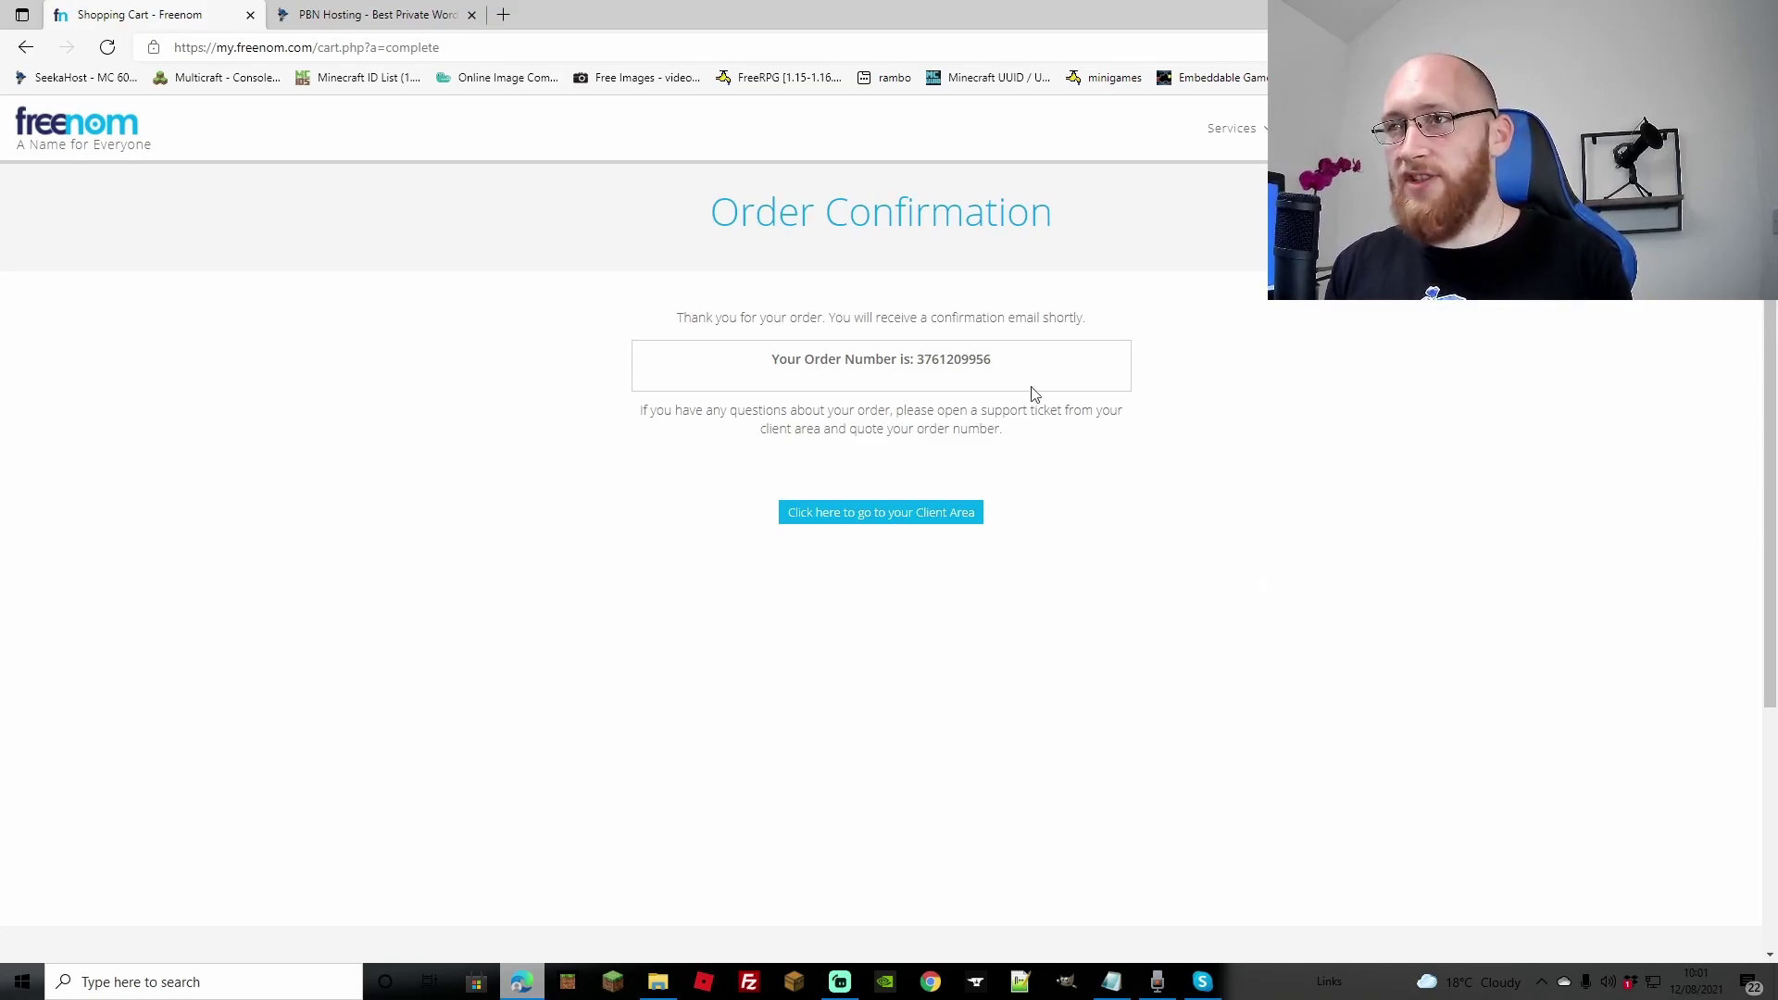
# Step: Back out of the client-area 401 error and open My Domains showing wptrainer.tk active
pyautogui.click(867, 515)
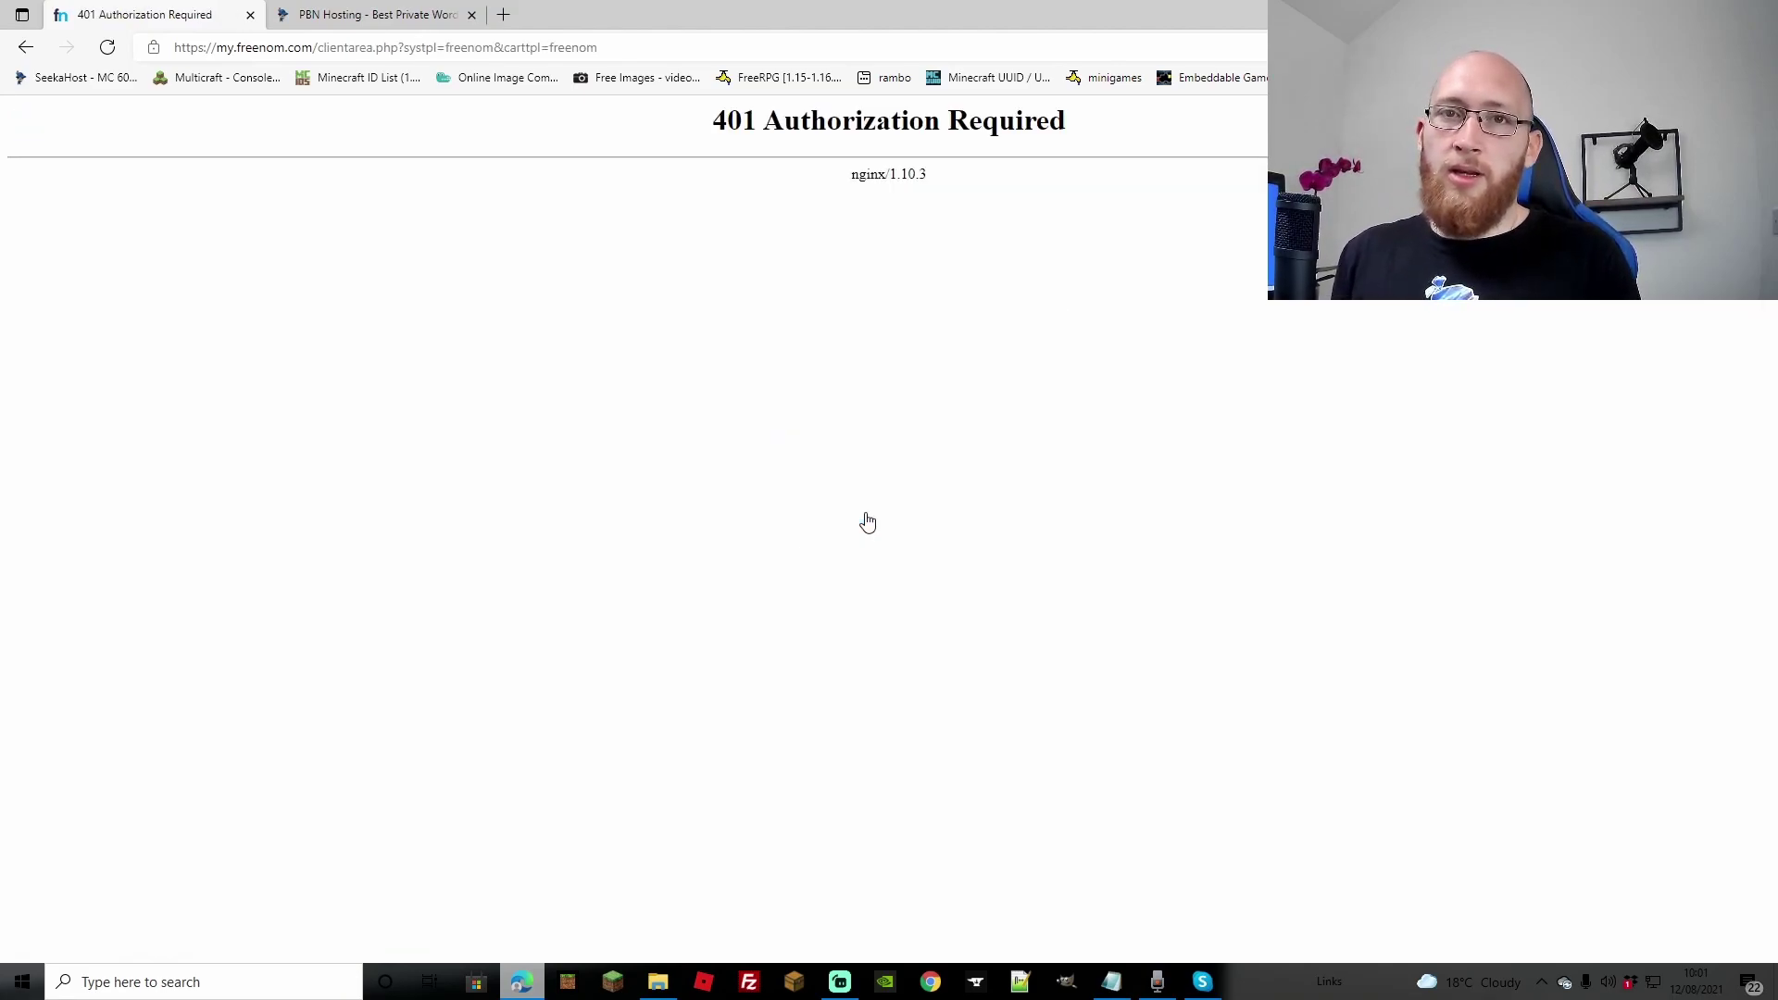
pyautogui.hotkey('alt', 'Left')
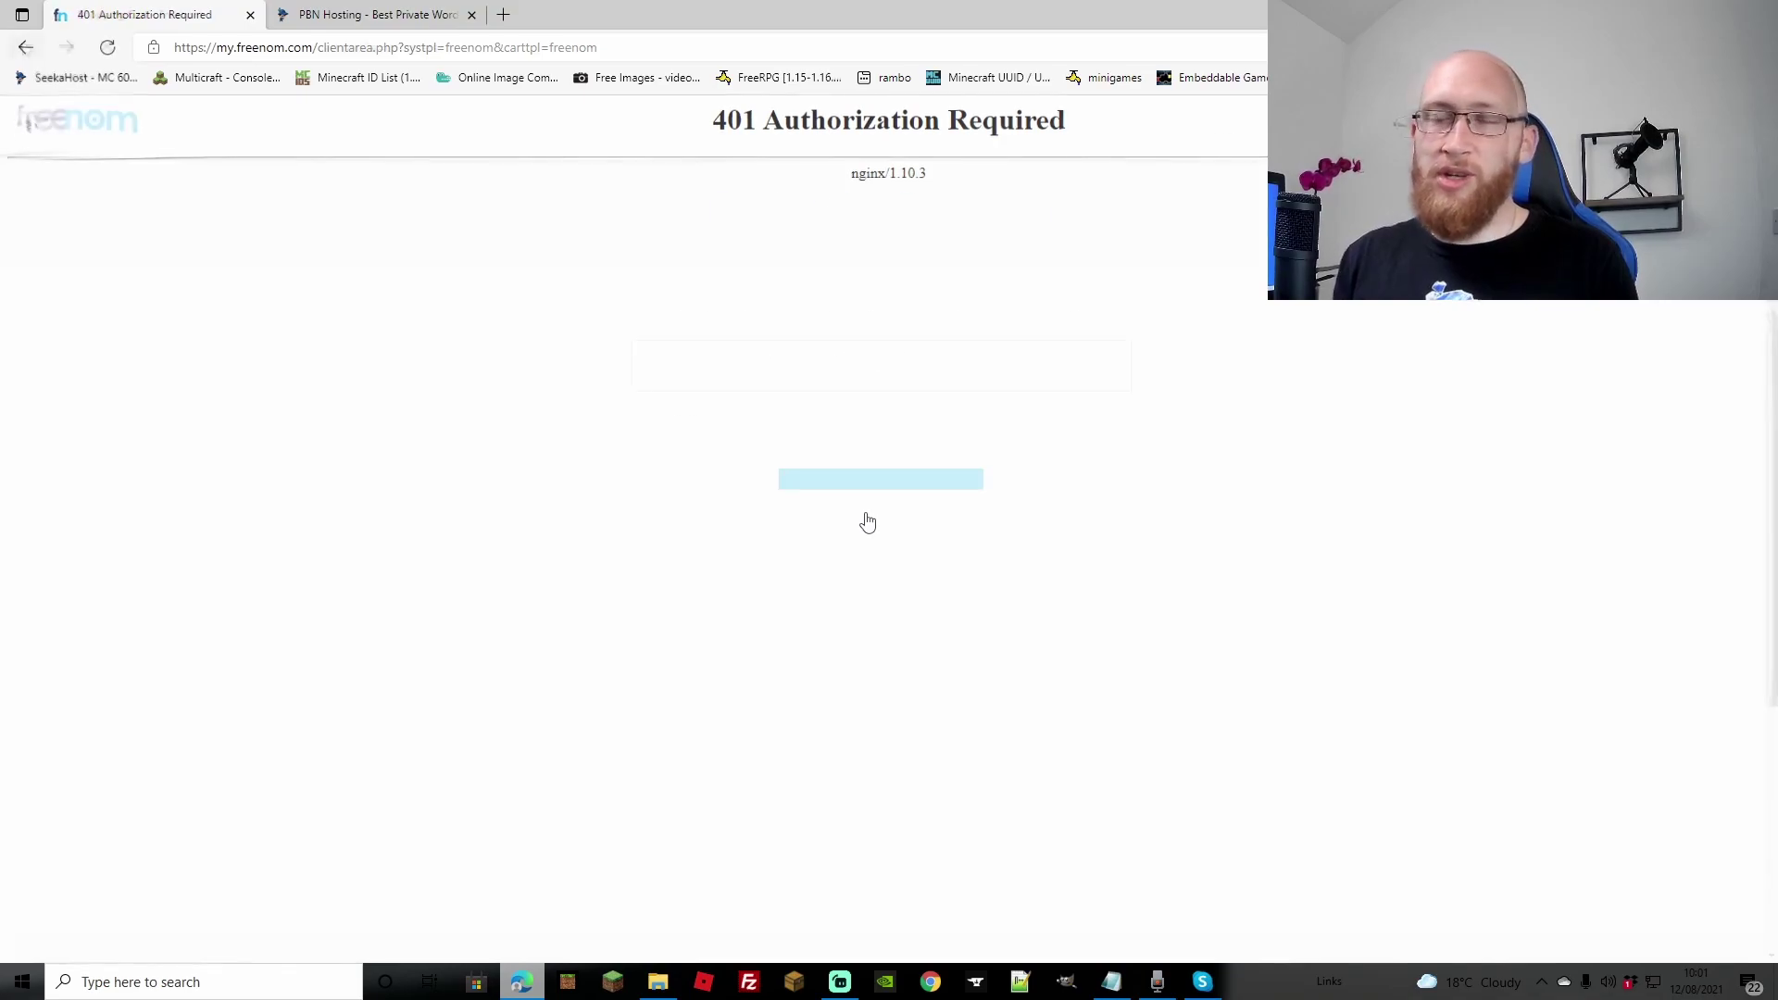
pyautogui.click(1231, 130)
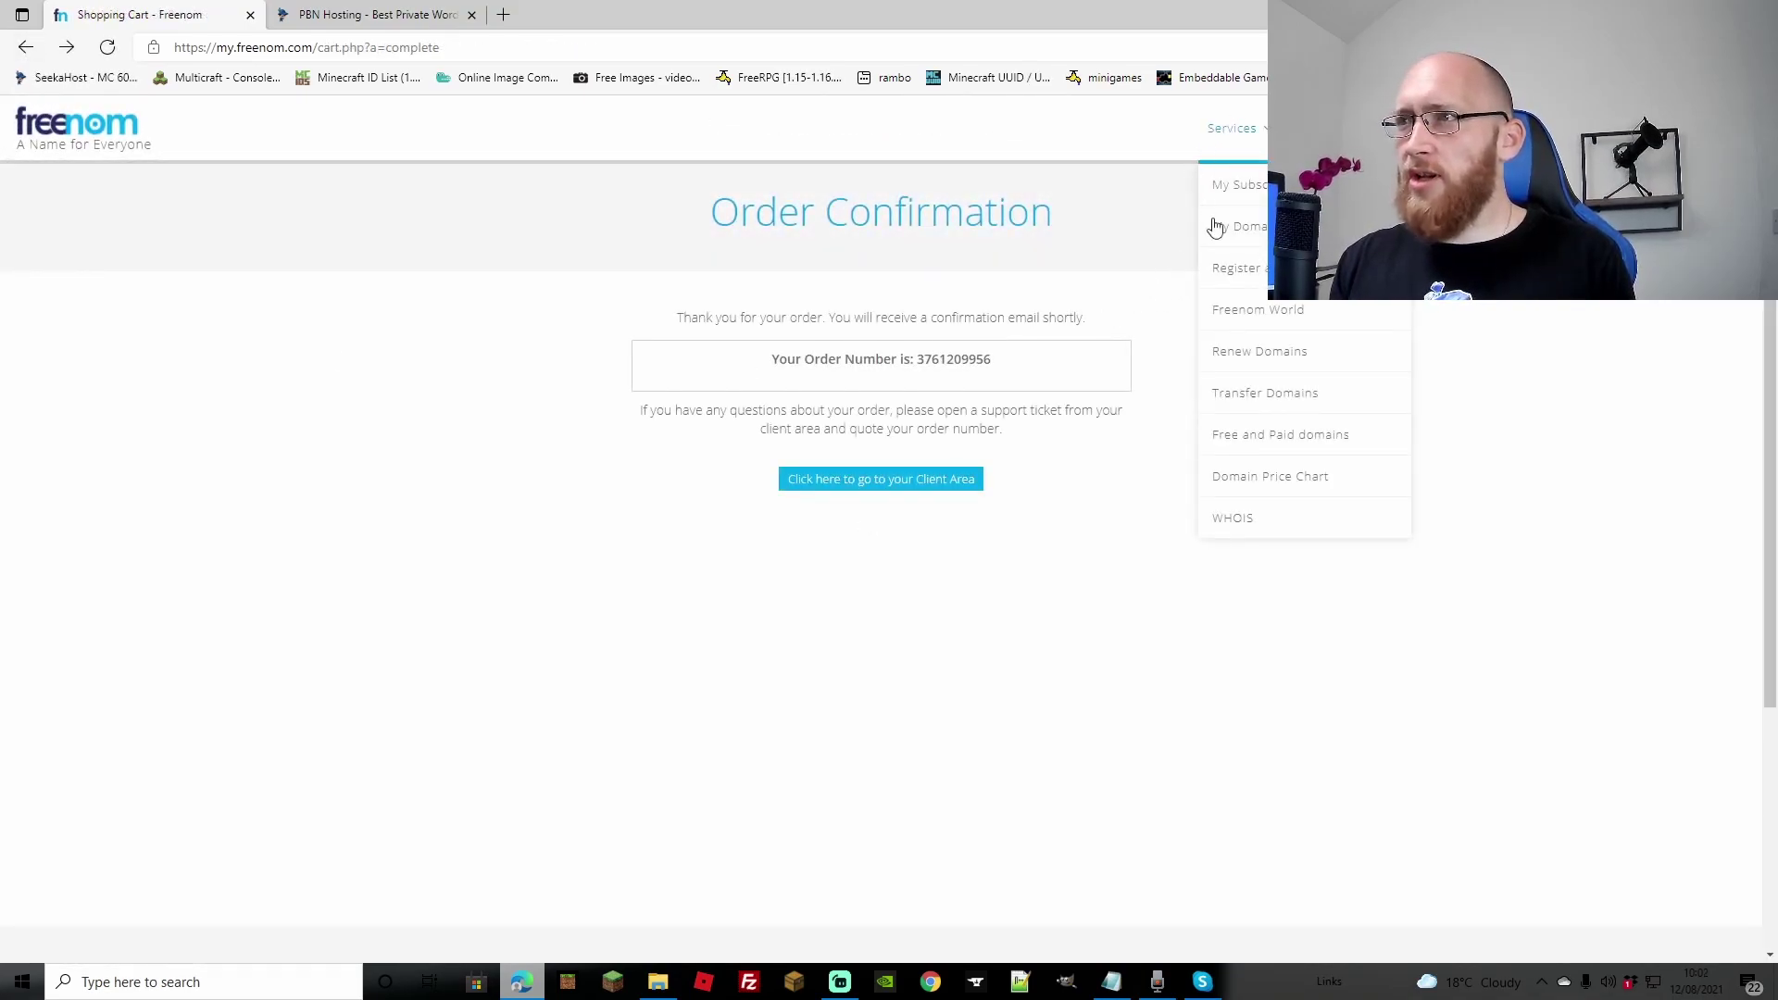
pyautogui.click(1206, 196)
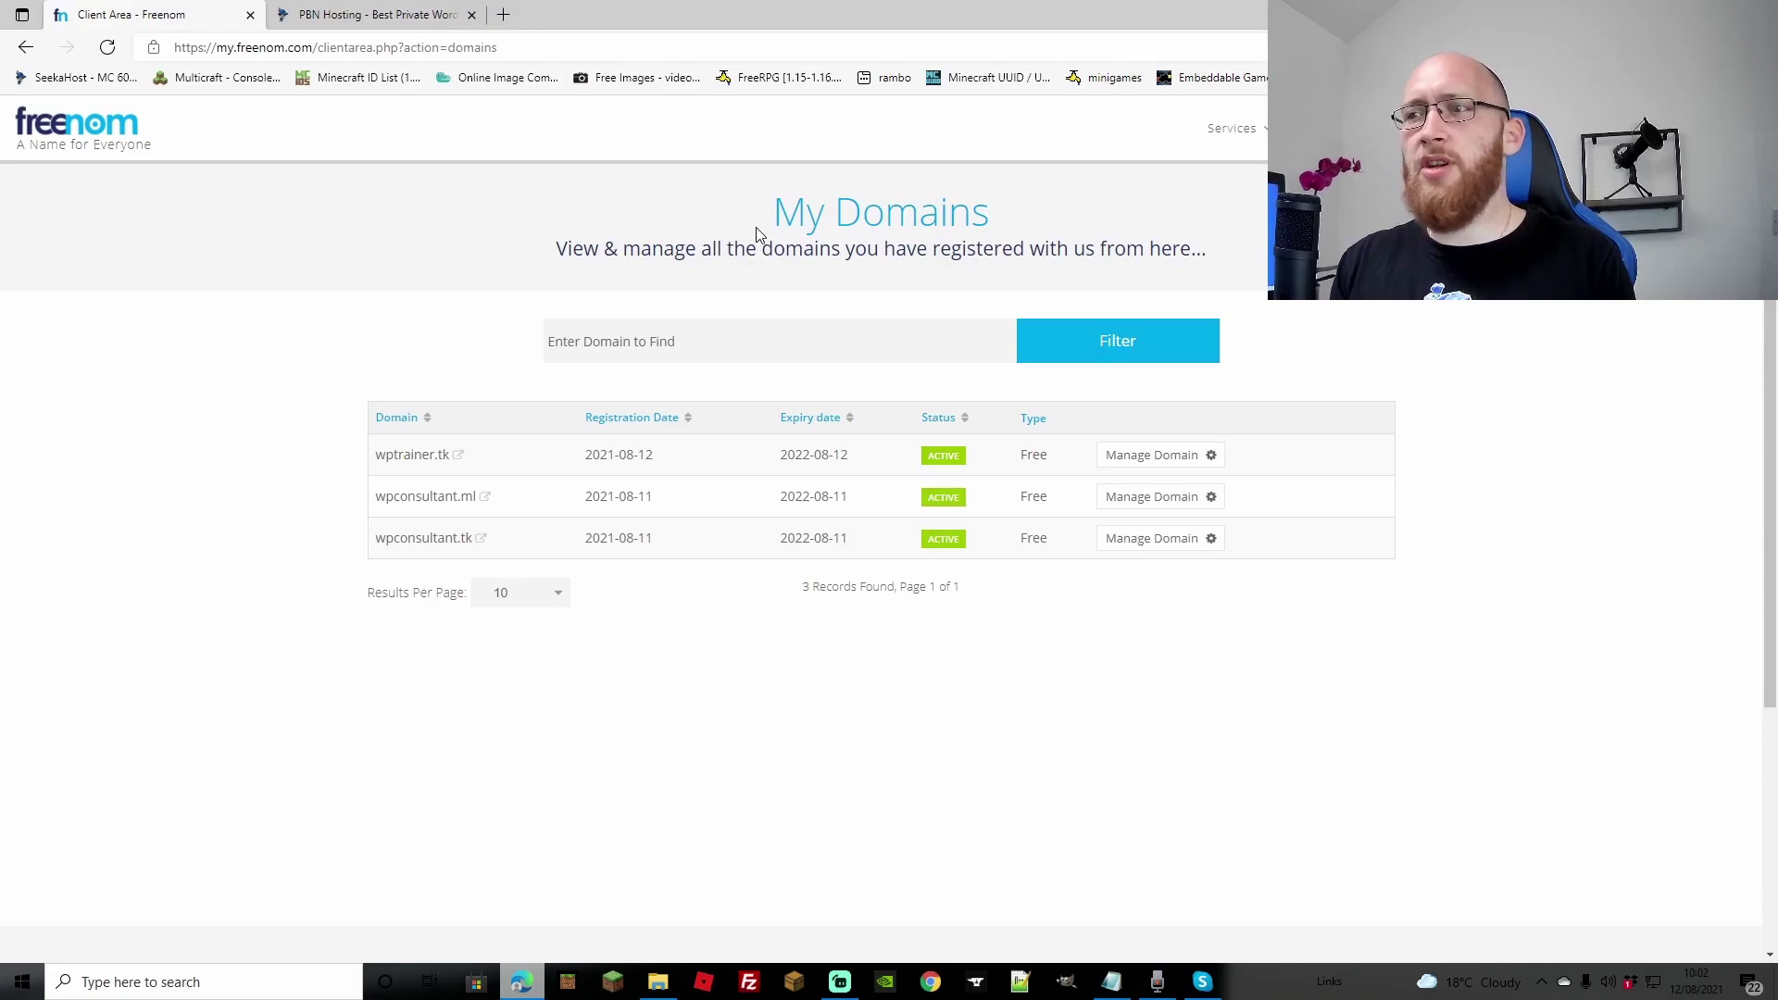
pyautogui.moveTo(1229, 134)
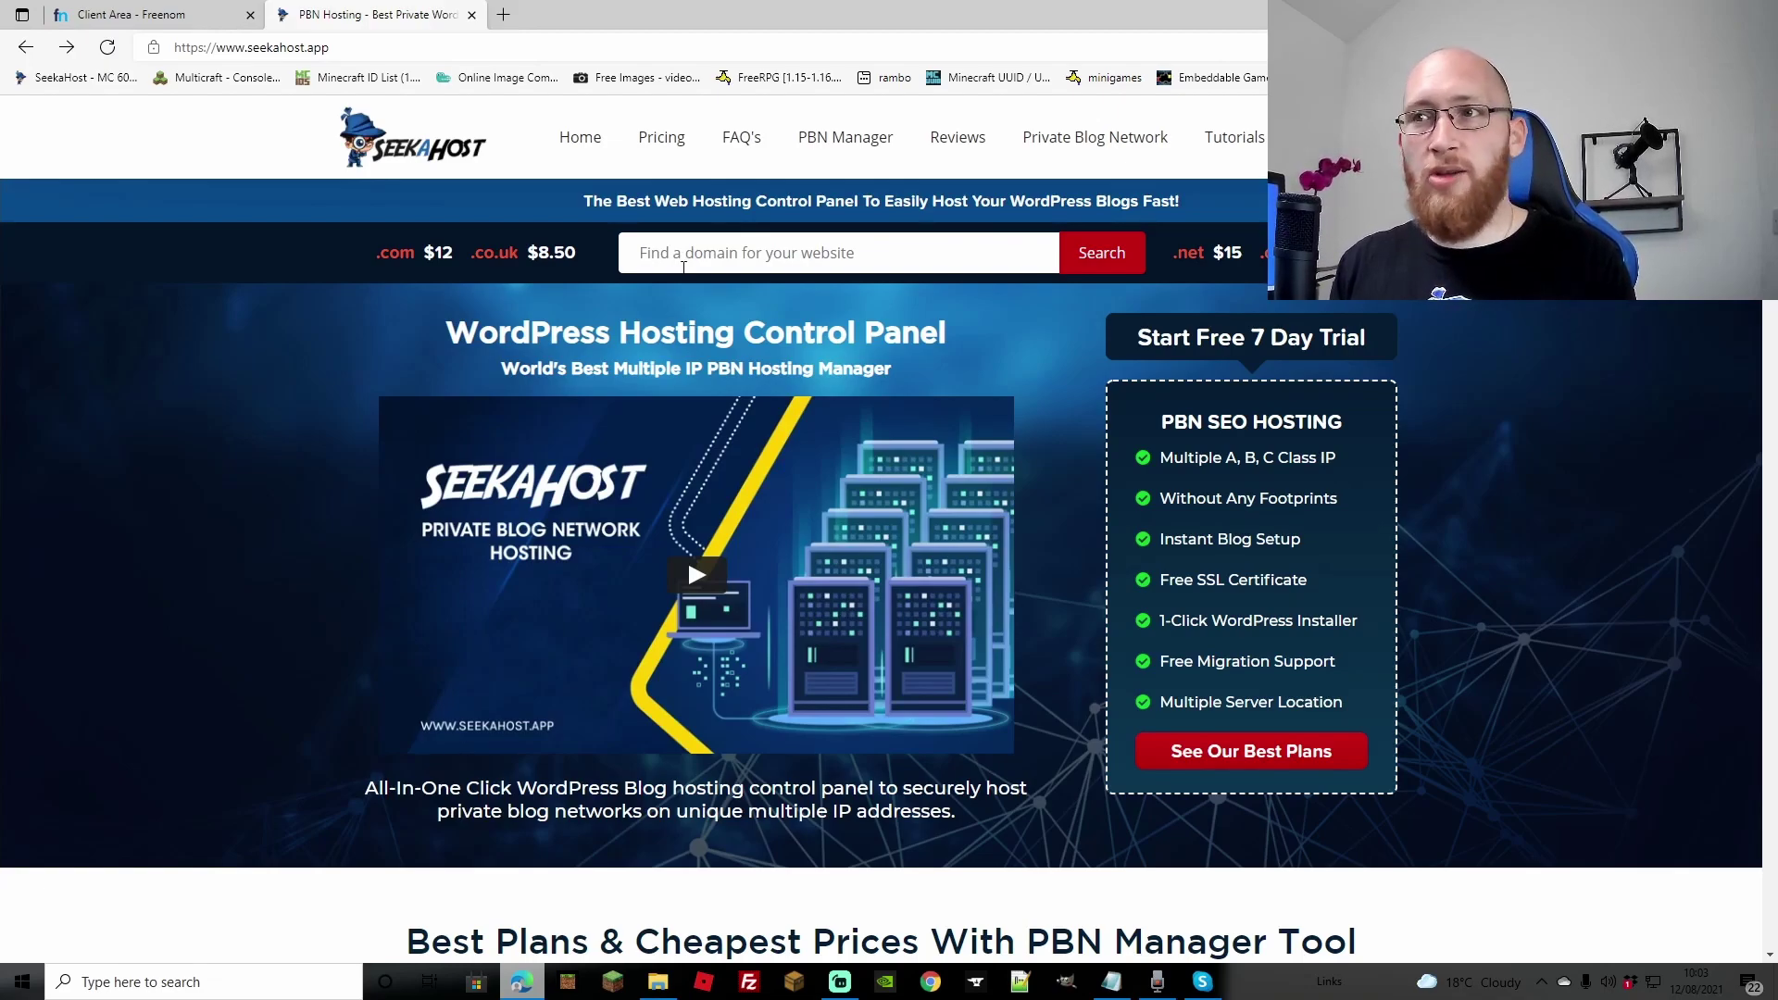
# Step: Go from the SeekaHost portal dashboard to WordPress Sites and open the add-site form
pyautogui.click(714, 255)
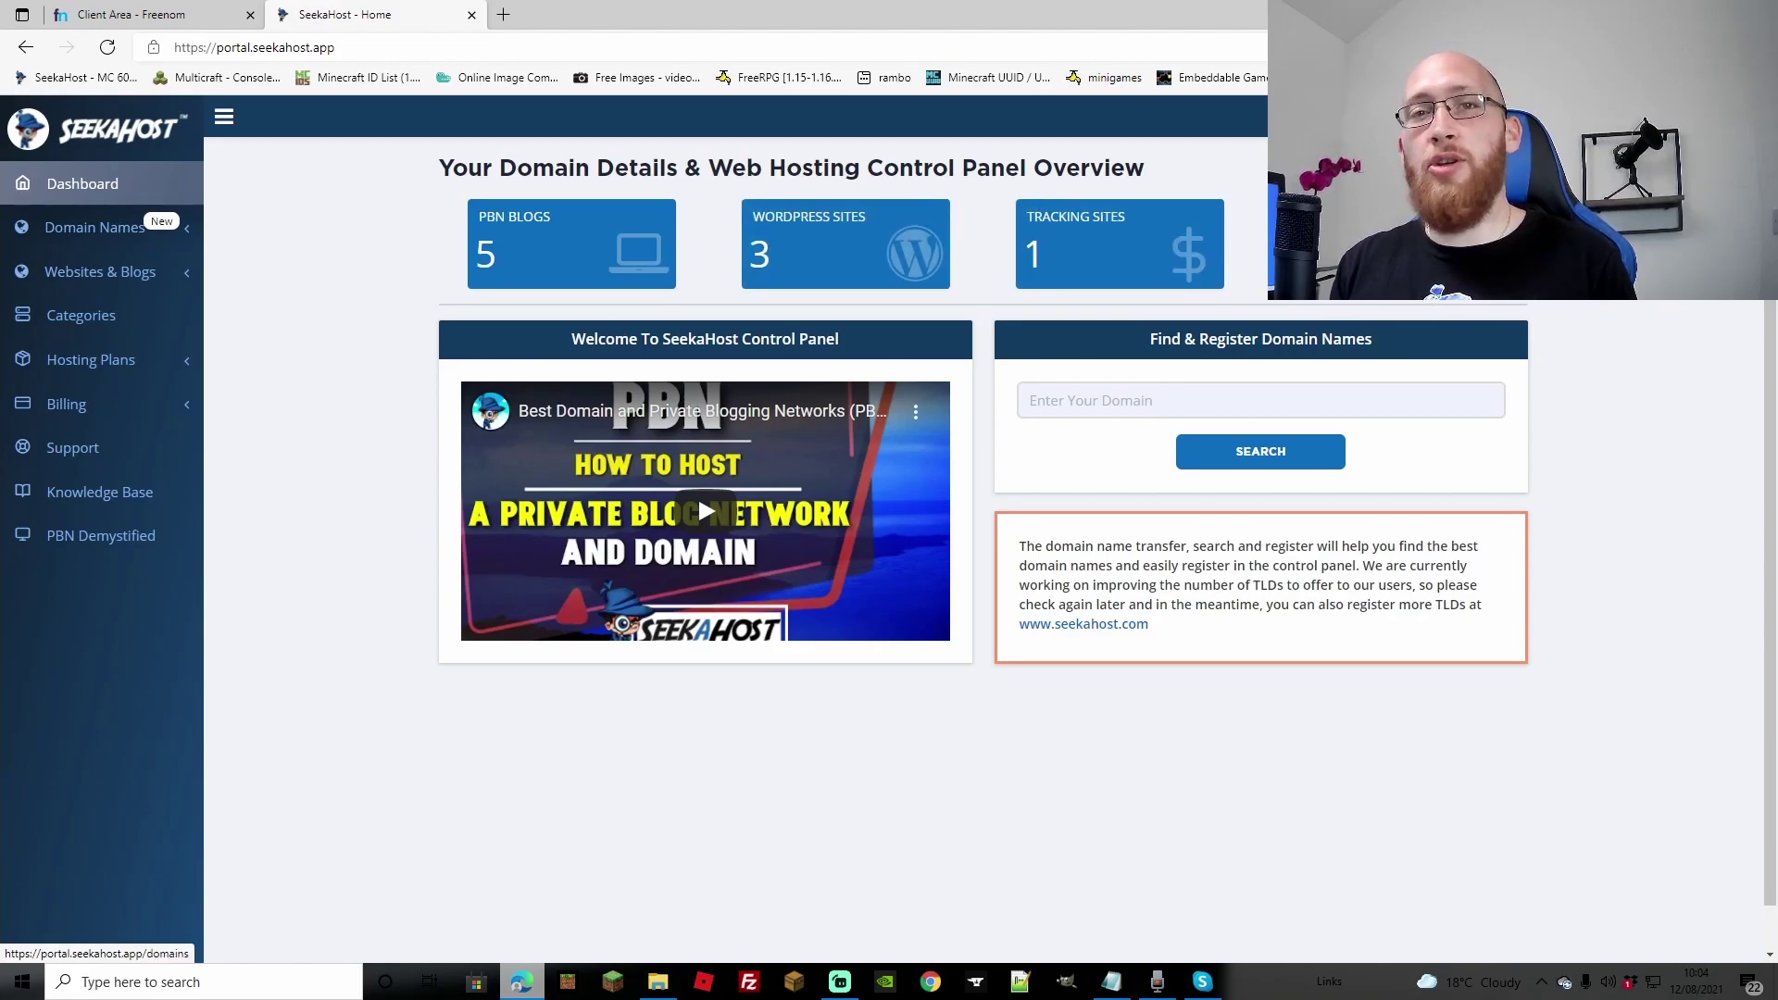
pyautogui.click(868, 256)
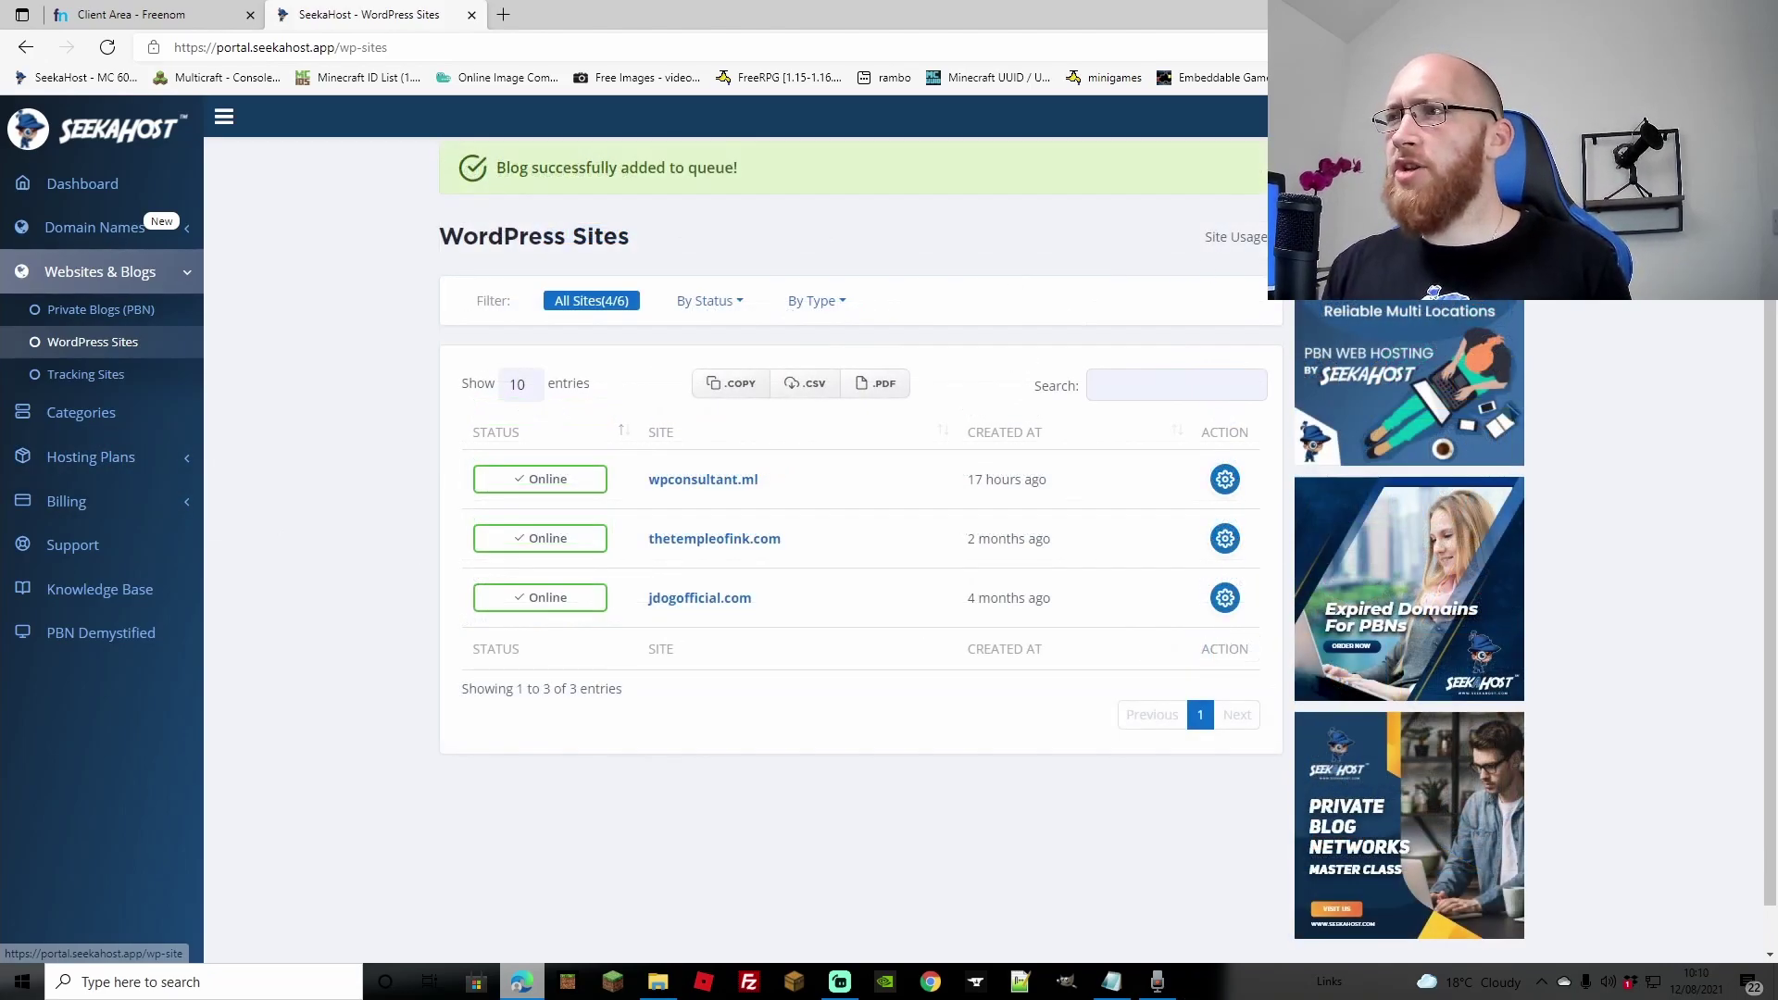
pyautogui.click(1297, 237)
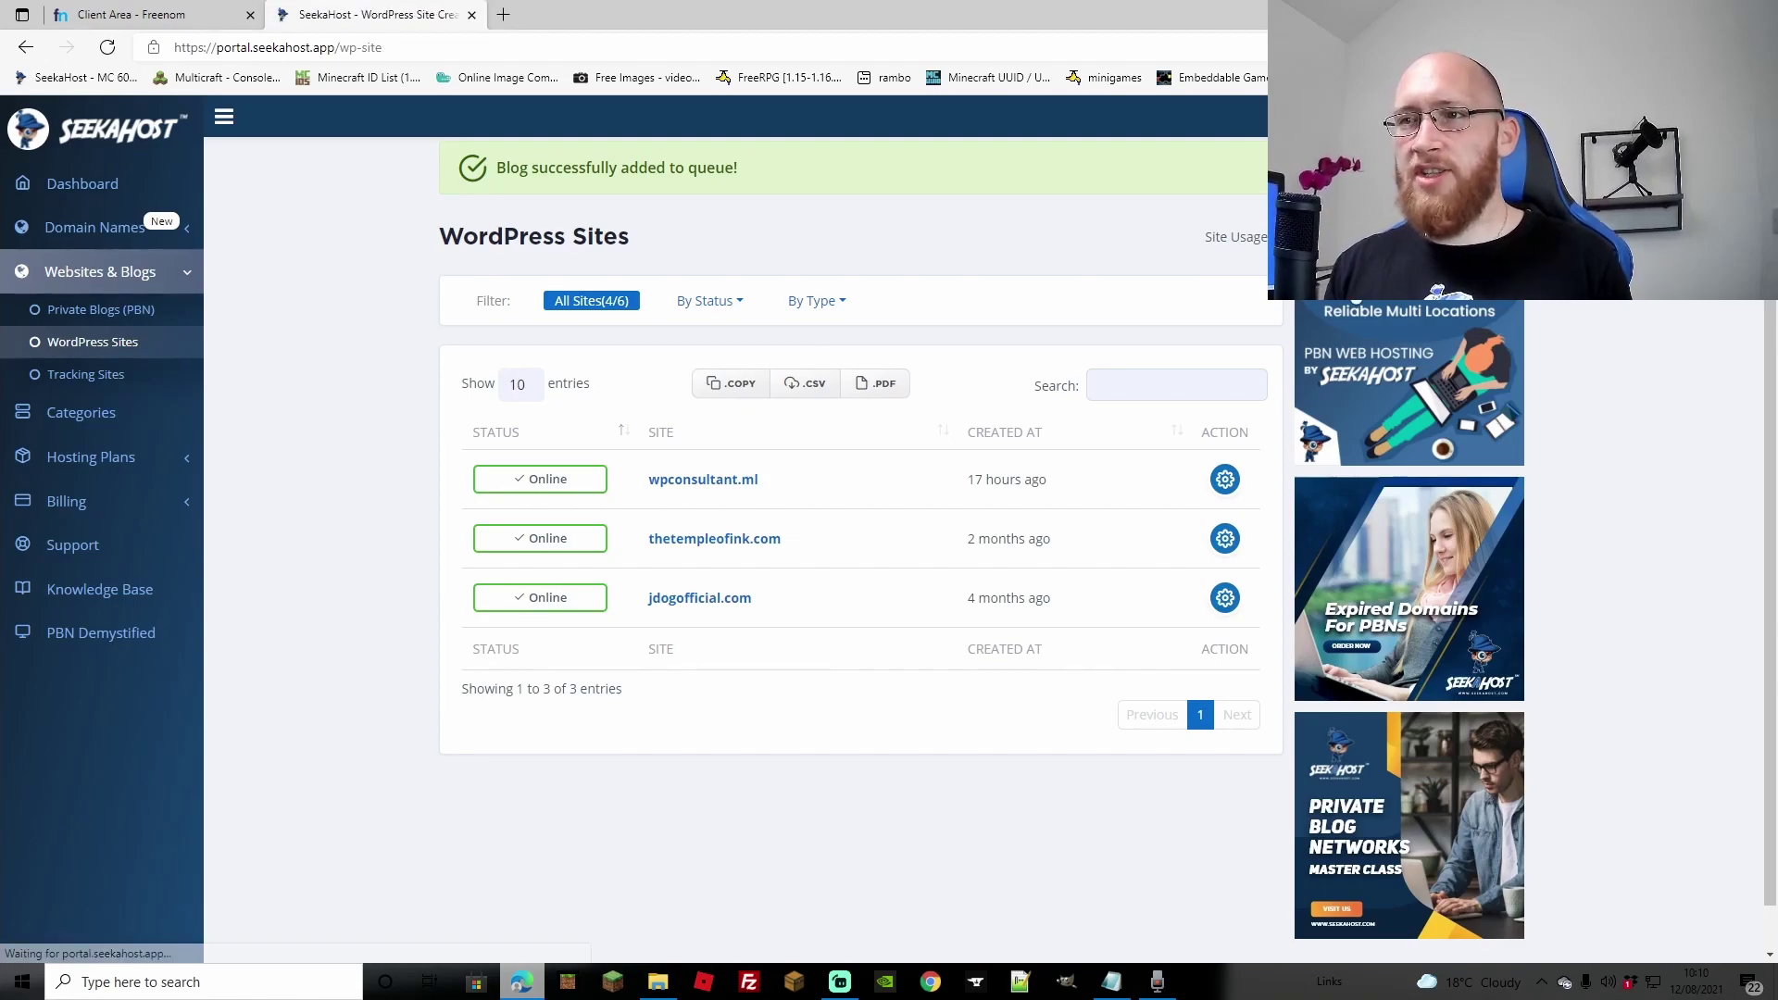
pyautogui.click(592, 287)
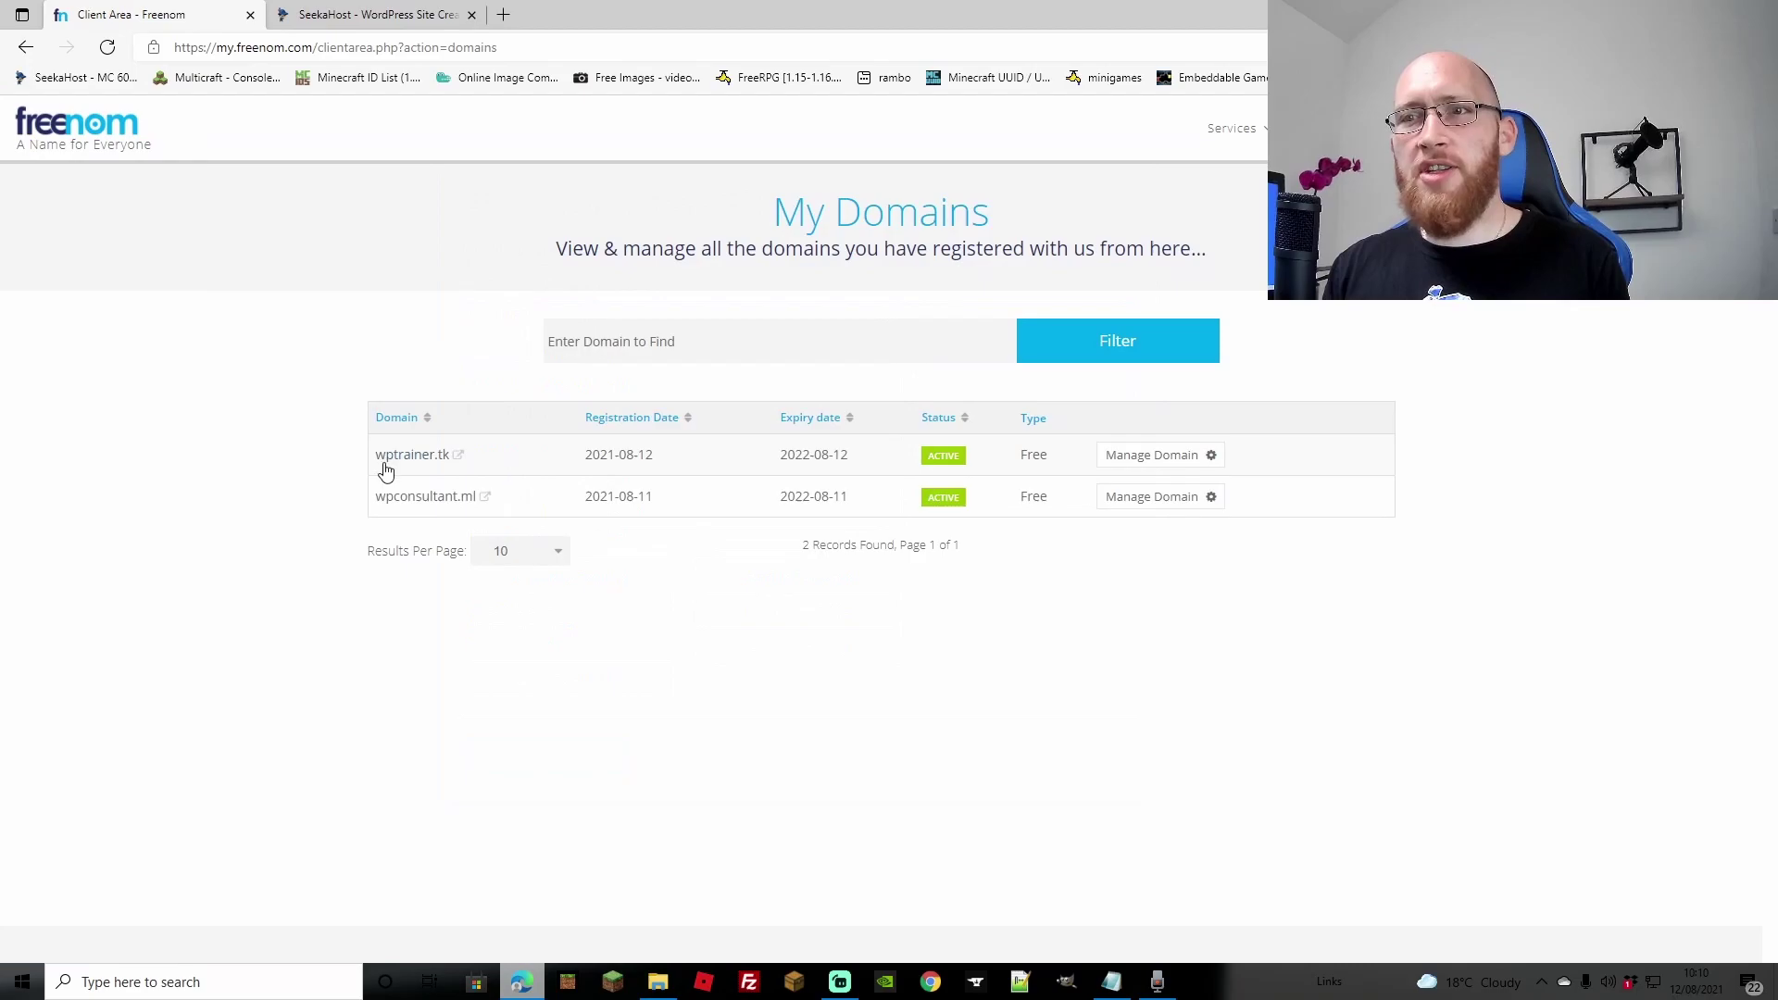
# Step: Create the wptrainer.tk site 'WordPress Trainer' under the Standard (#7xknkt) subscription
pyautogui.click(398, 14)
pyautogui.click(612, 284)
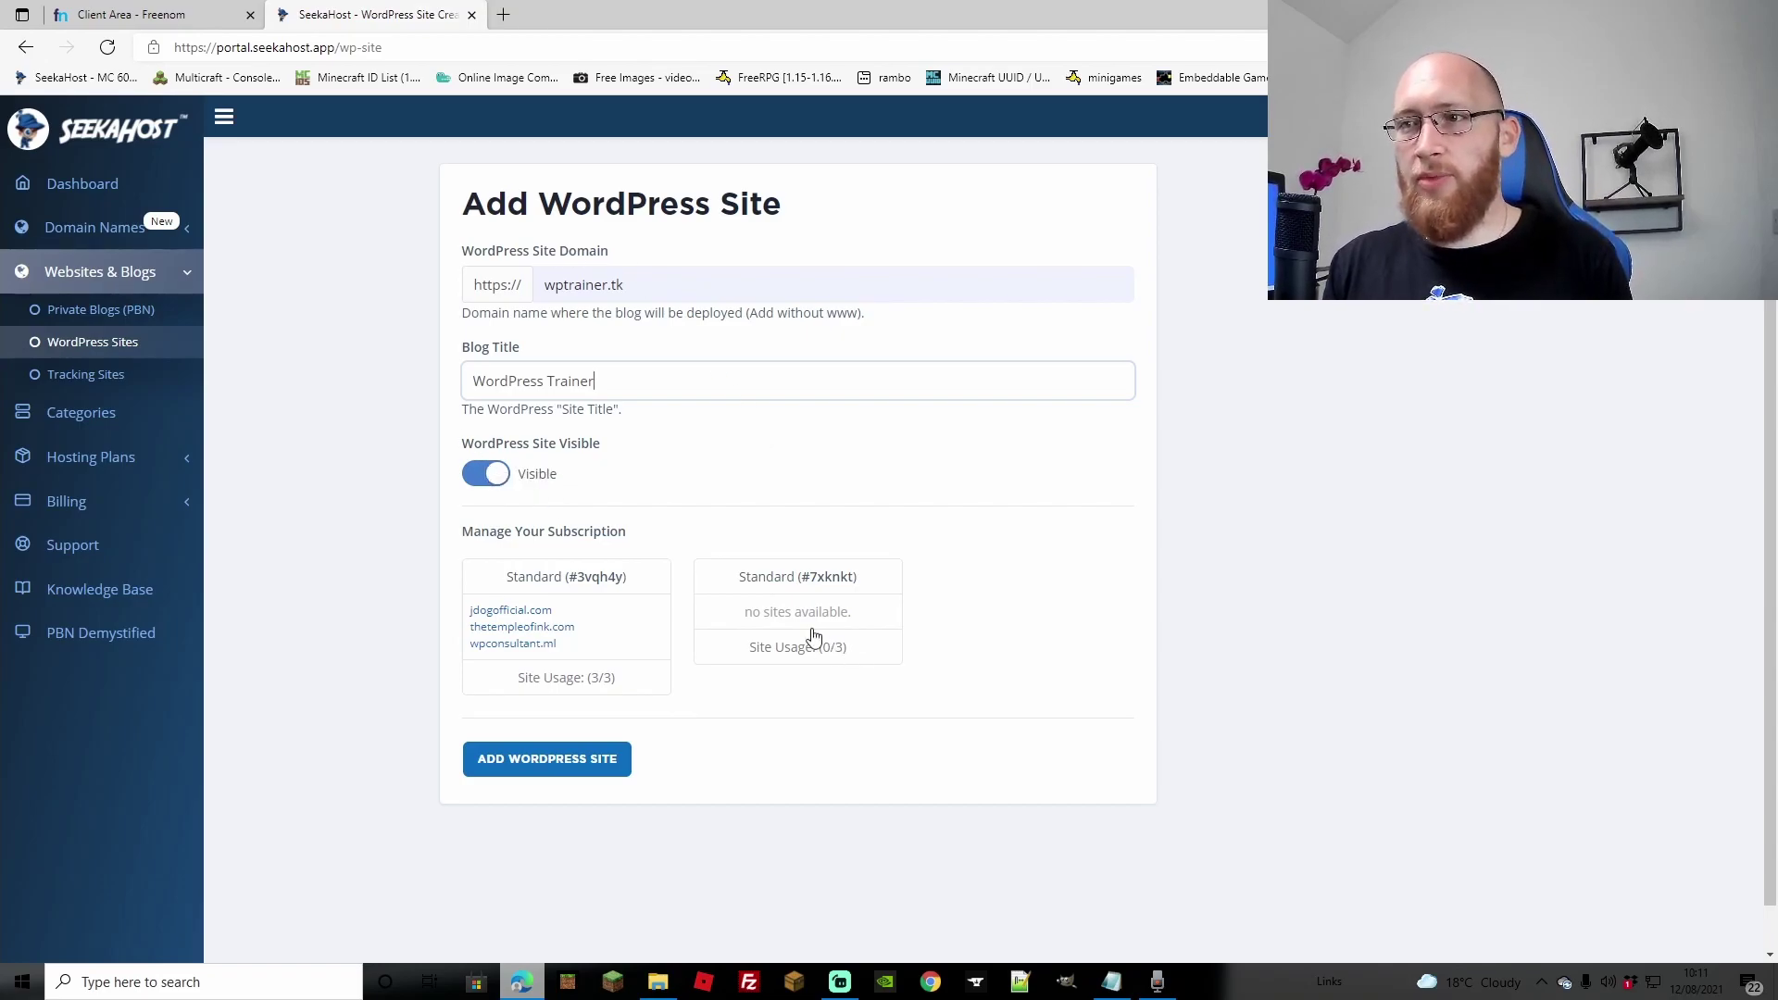
pyautogui.click(711, 656)
pyautogui.click(535, 762)
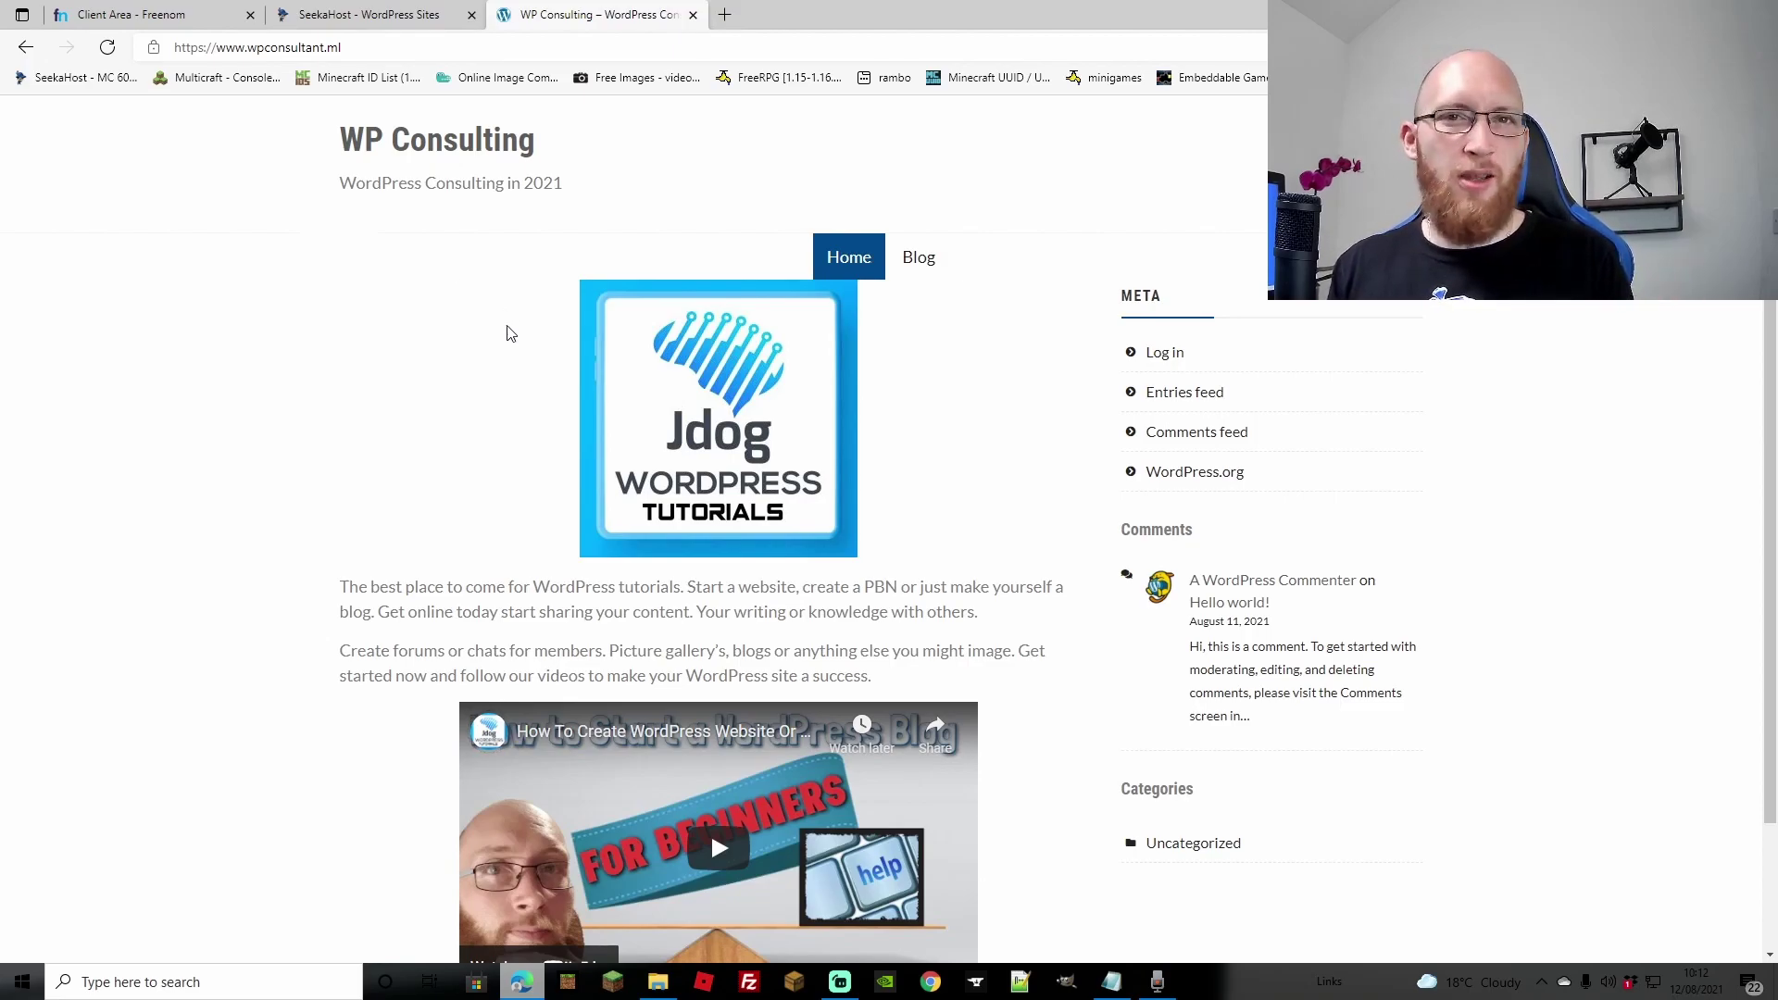
# Step: Scroll the wpconsultant.ml home page and open its Blog page
pyautogui.scroll(-3, 948, 431)
pyautogui.scroll(3, 948, 430)
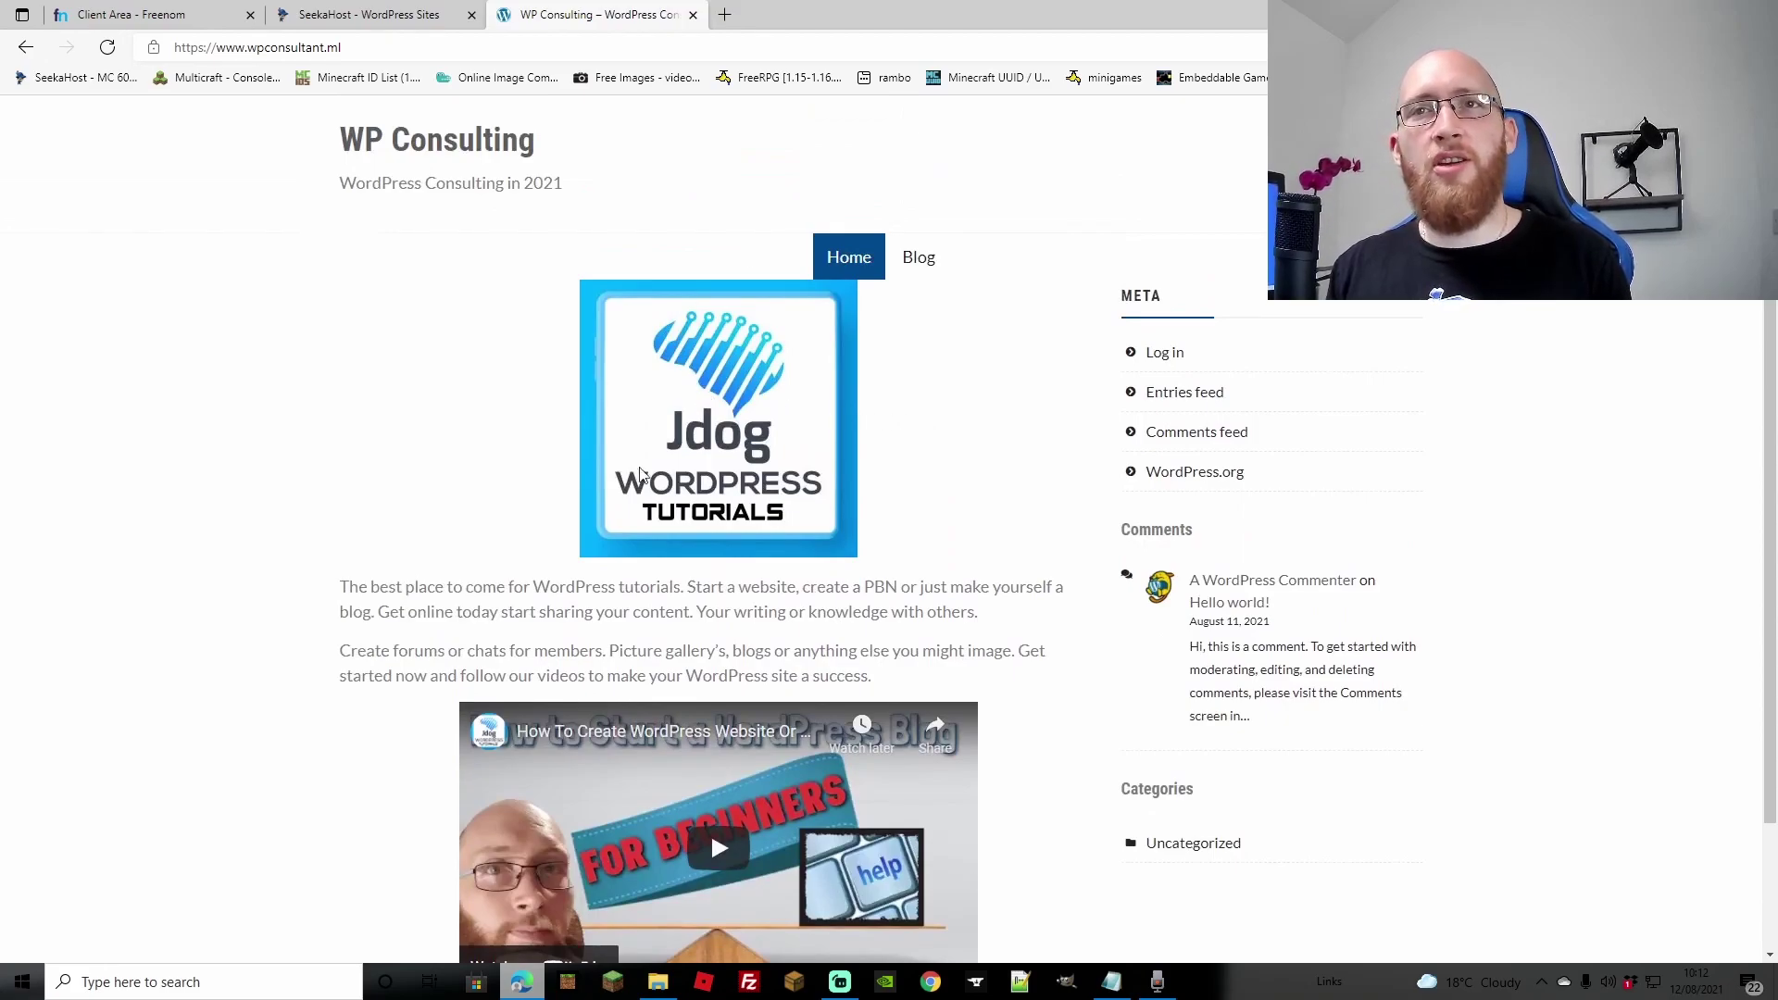
pyautogui.click(939, 270)
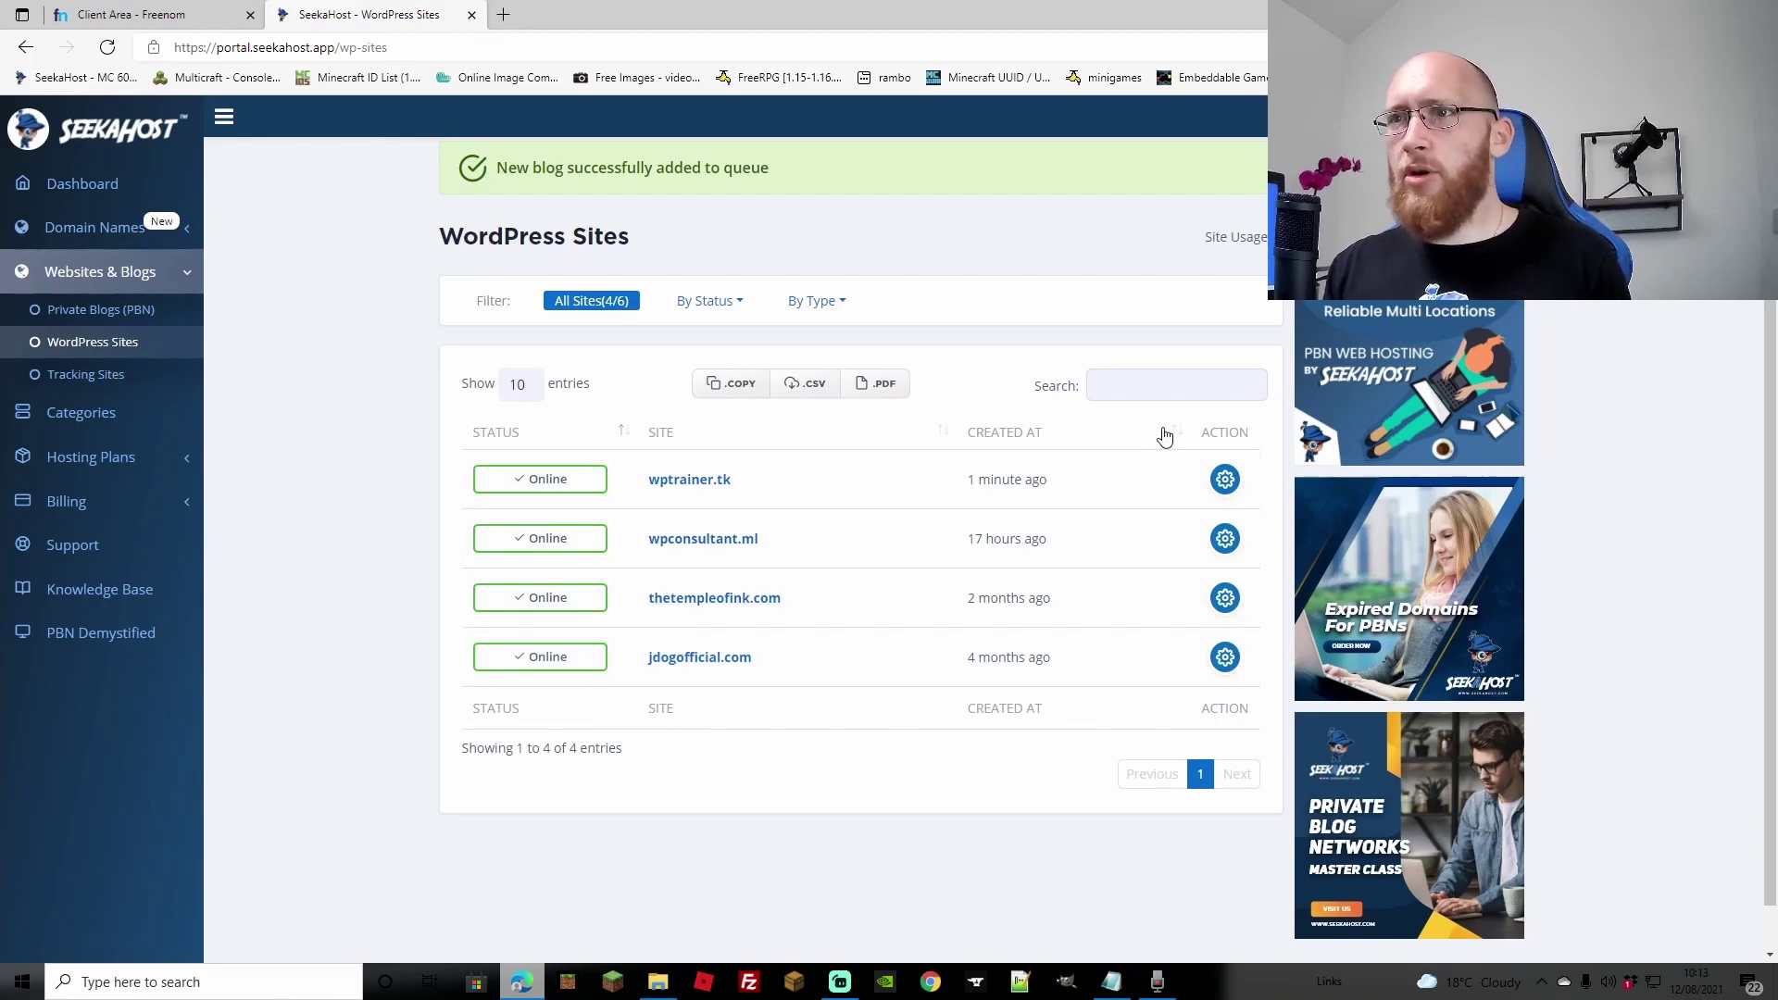
# Step: Open the wptrainer.tk site info in SeekaHost and copy nameserver ns1.seekaappcontrol.com
pyautogui.click(1225, 479)
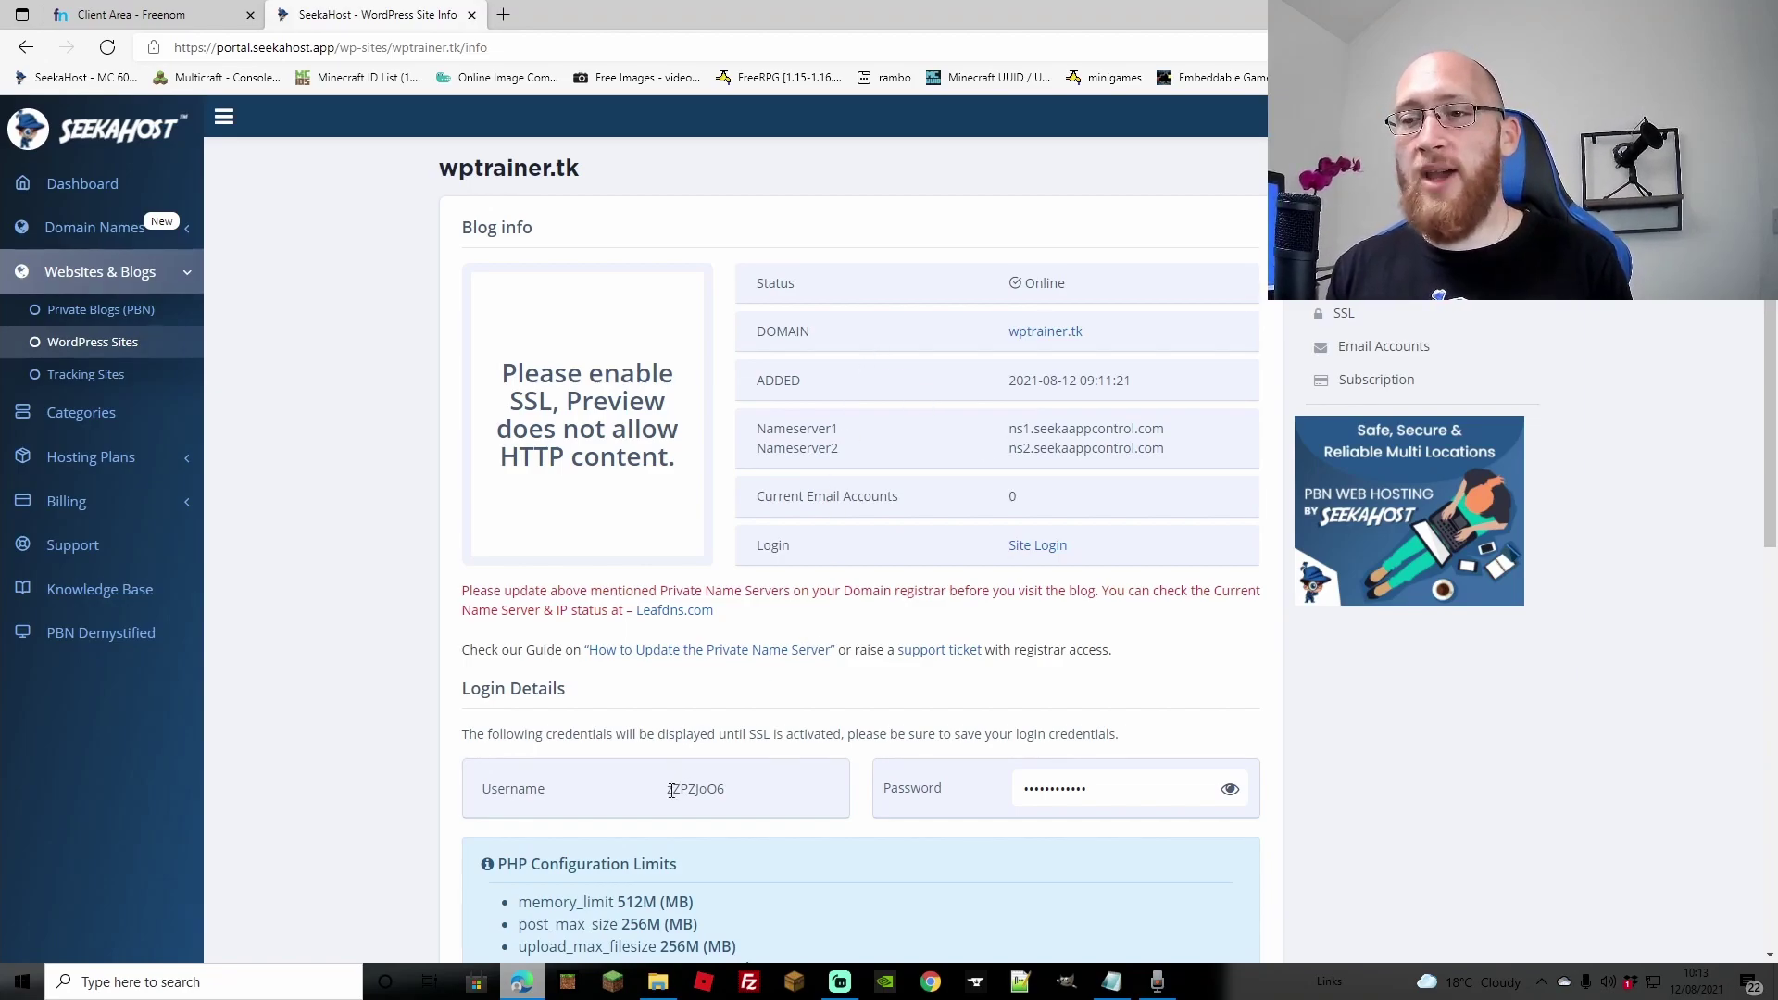
pyautogui.moveTo(669, 790); pyautogui.dragTo(747, 795)
pyautogui.click(746, 796)
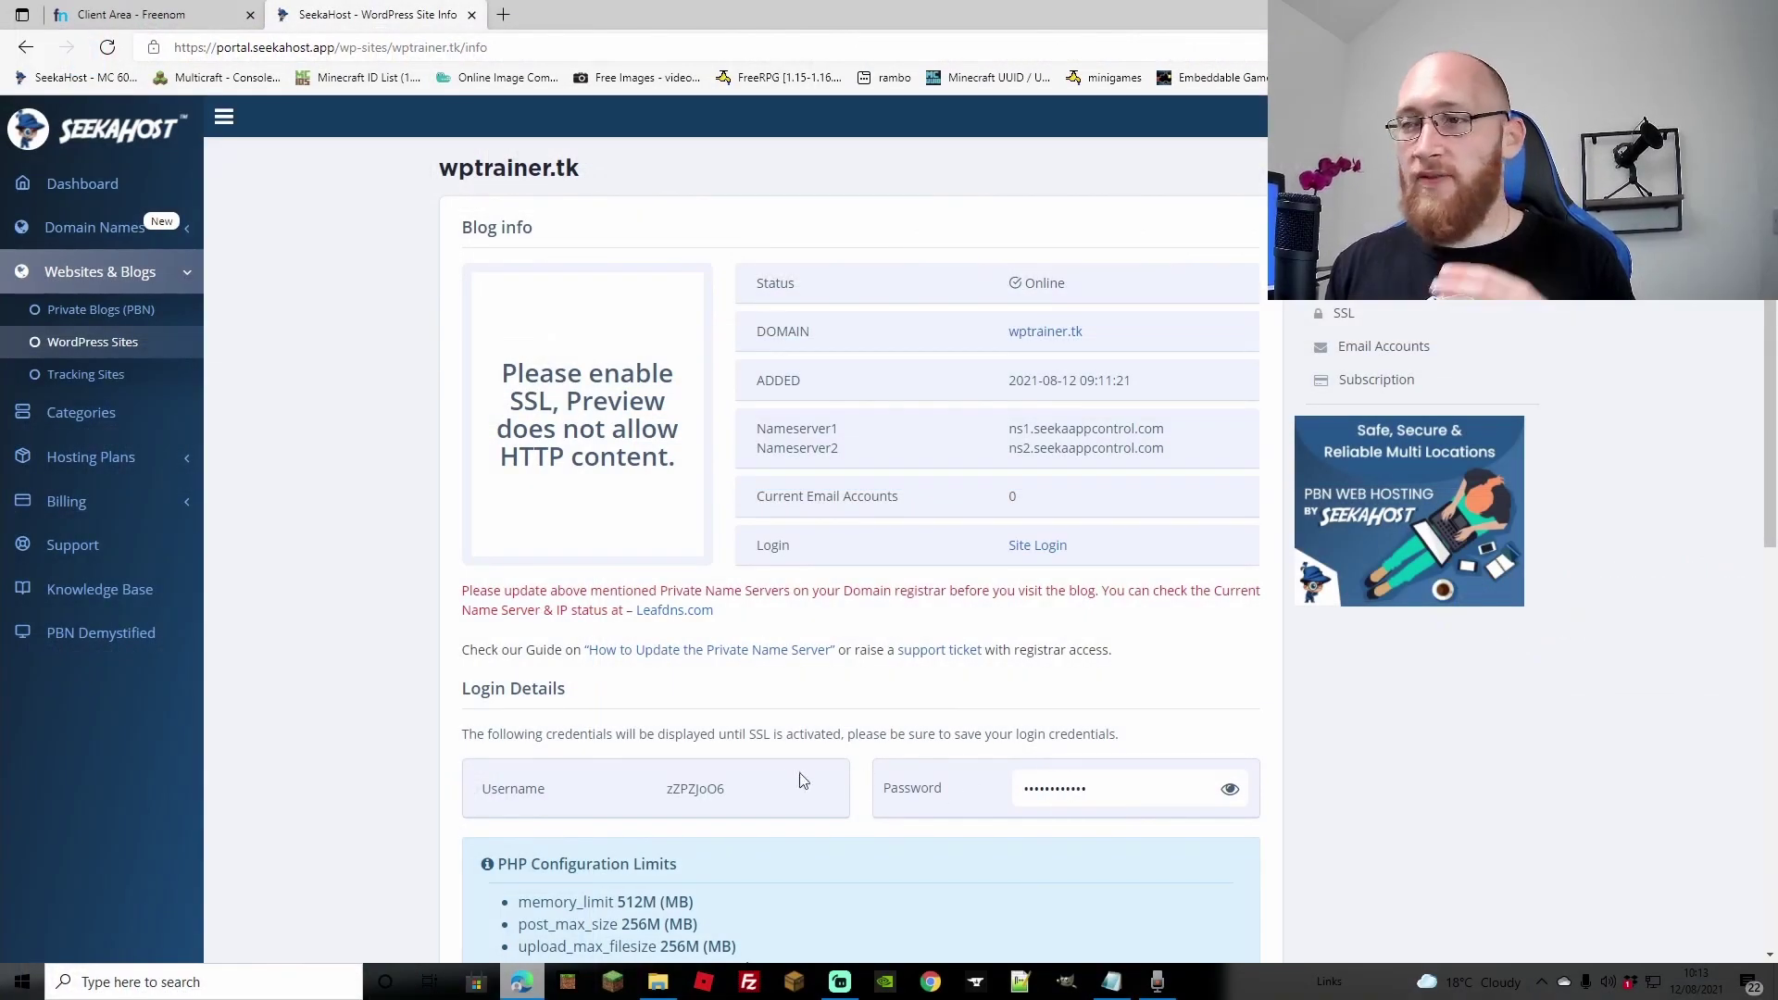
pyautogui.tripleClick(1069, 428)
pyautogui.rightClick(1065, 429)
pyautogui.click(1147, 448)
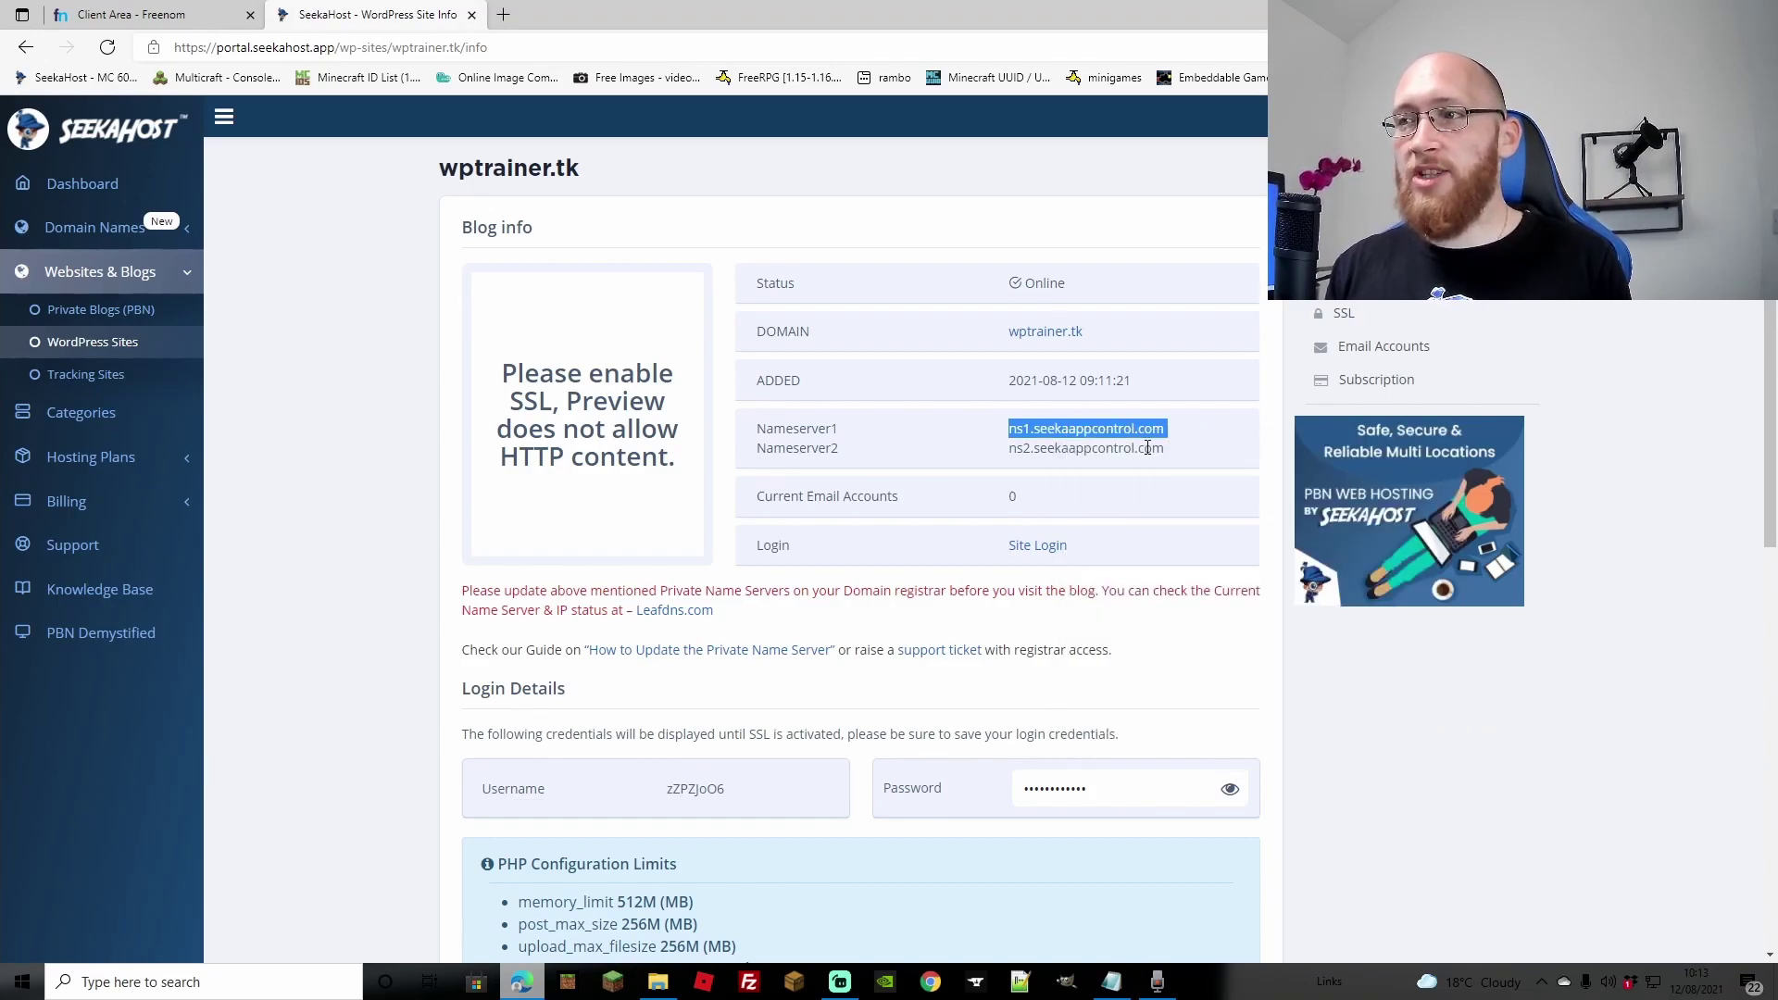
# Step: In Freenom, open wptrainer.tk's nameserver settings and switch to custom nameservers
pyautogui.click(127, 18)
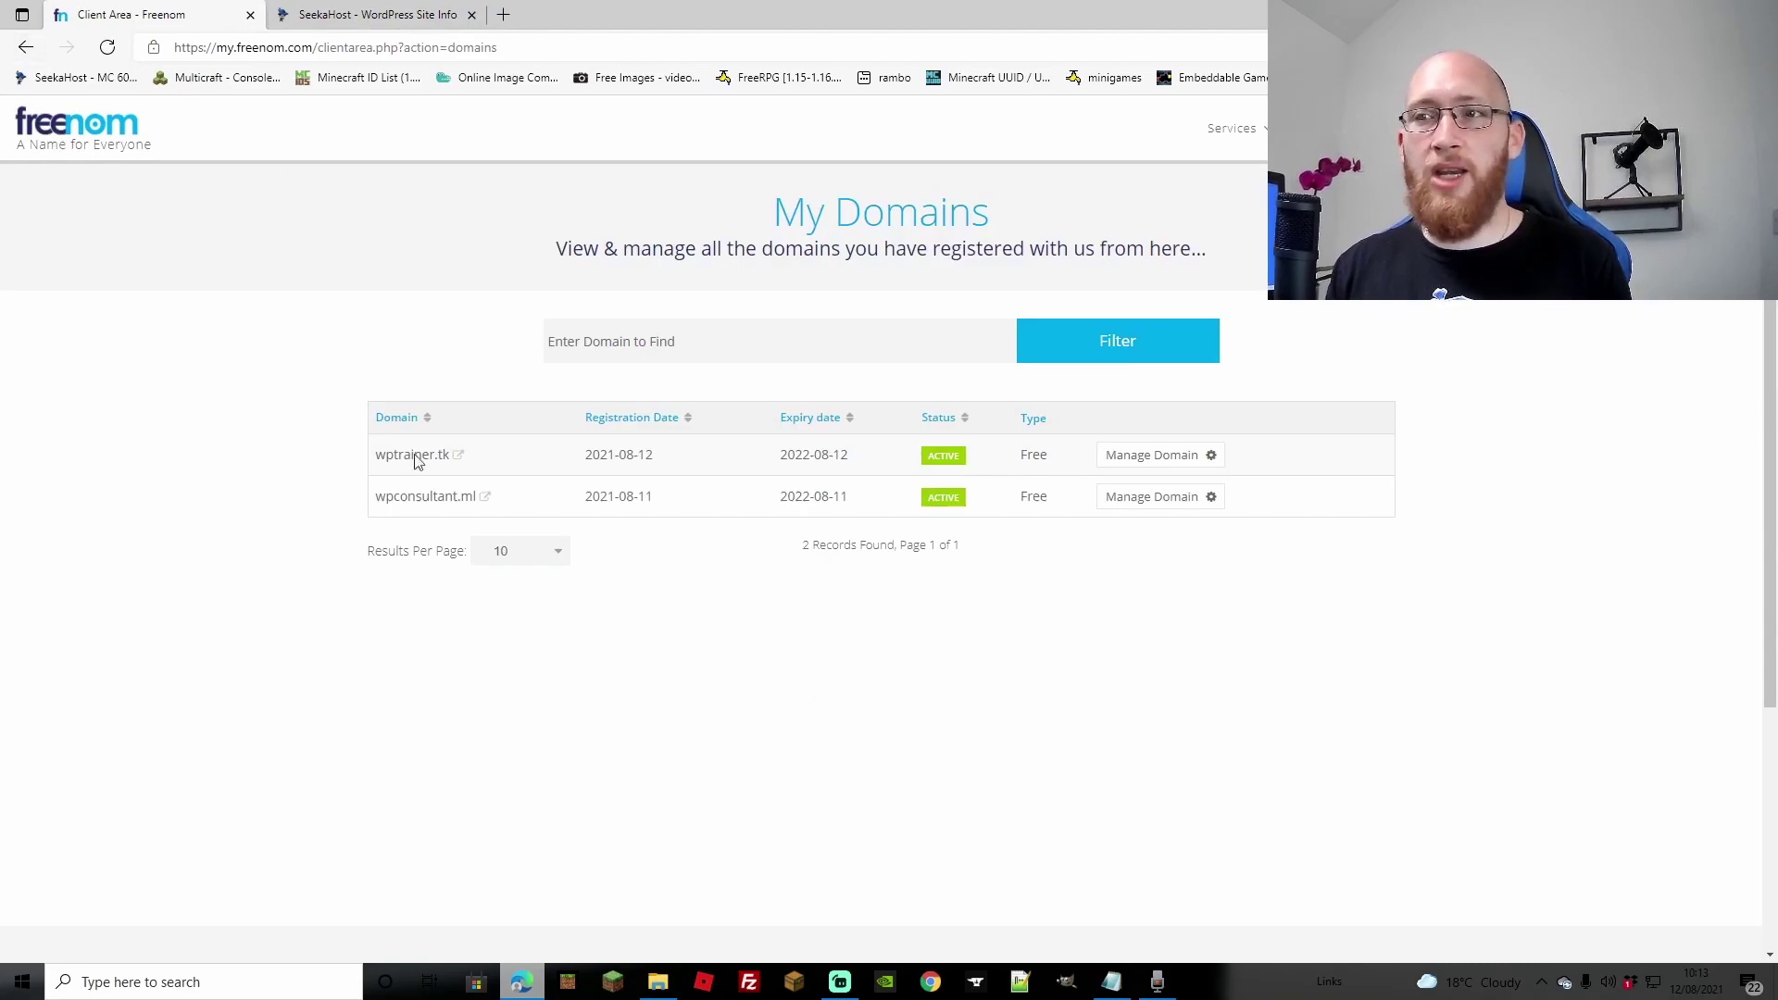
pyautogui.moveTo(1245, 129)
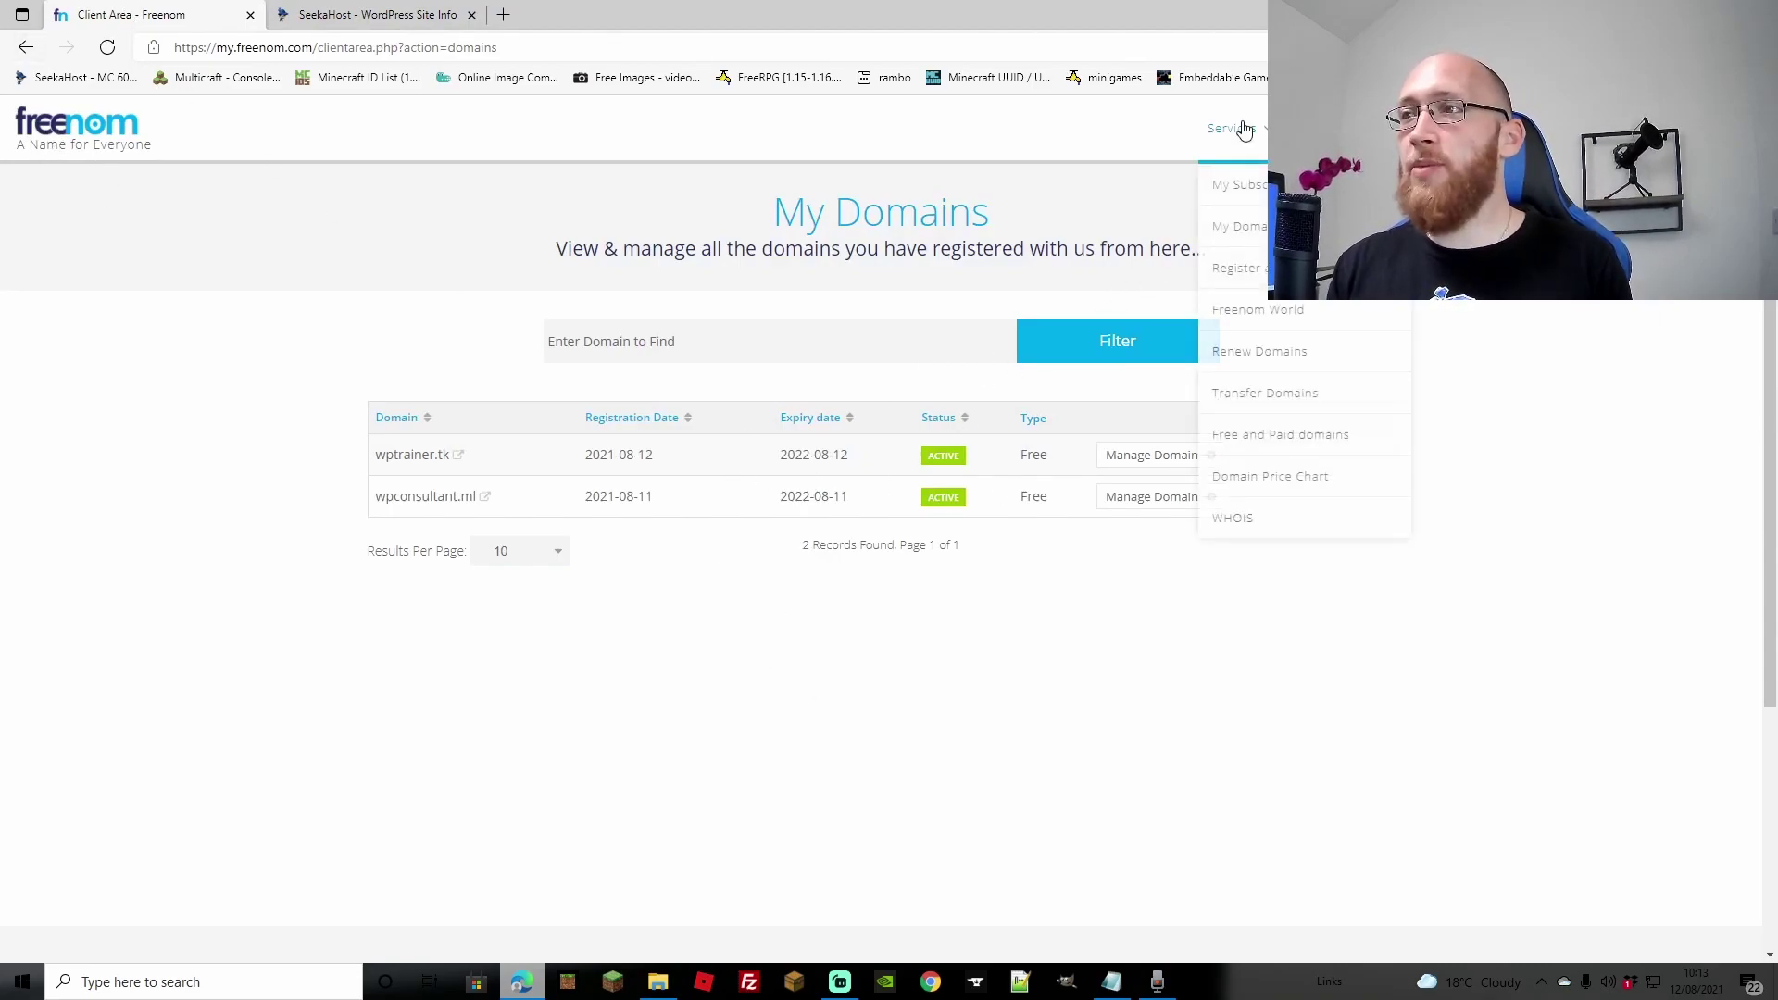
pyautogui.click(1251, 226)
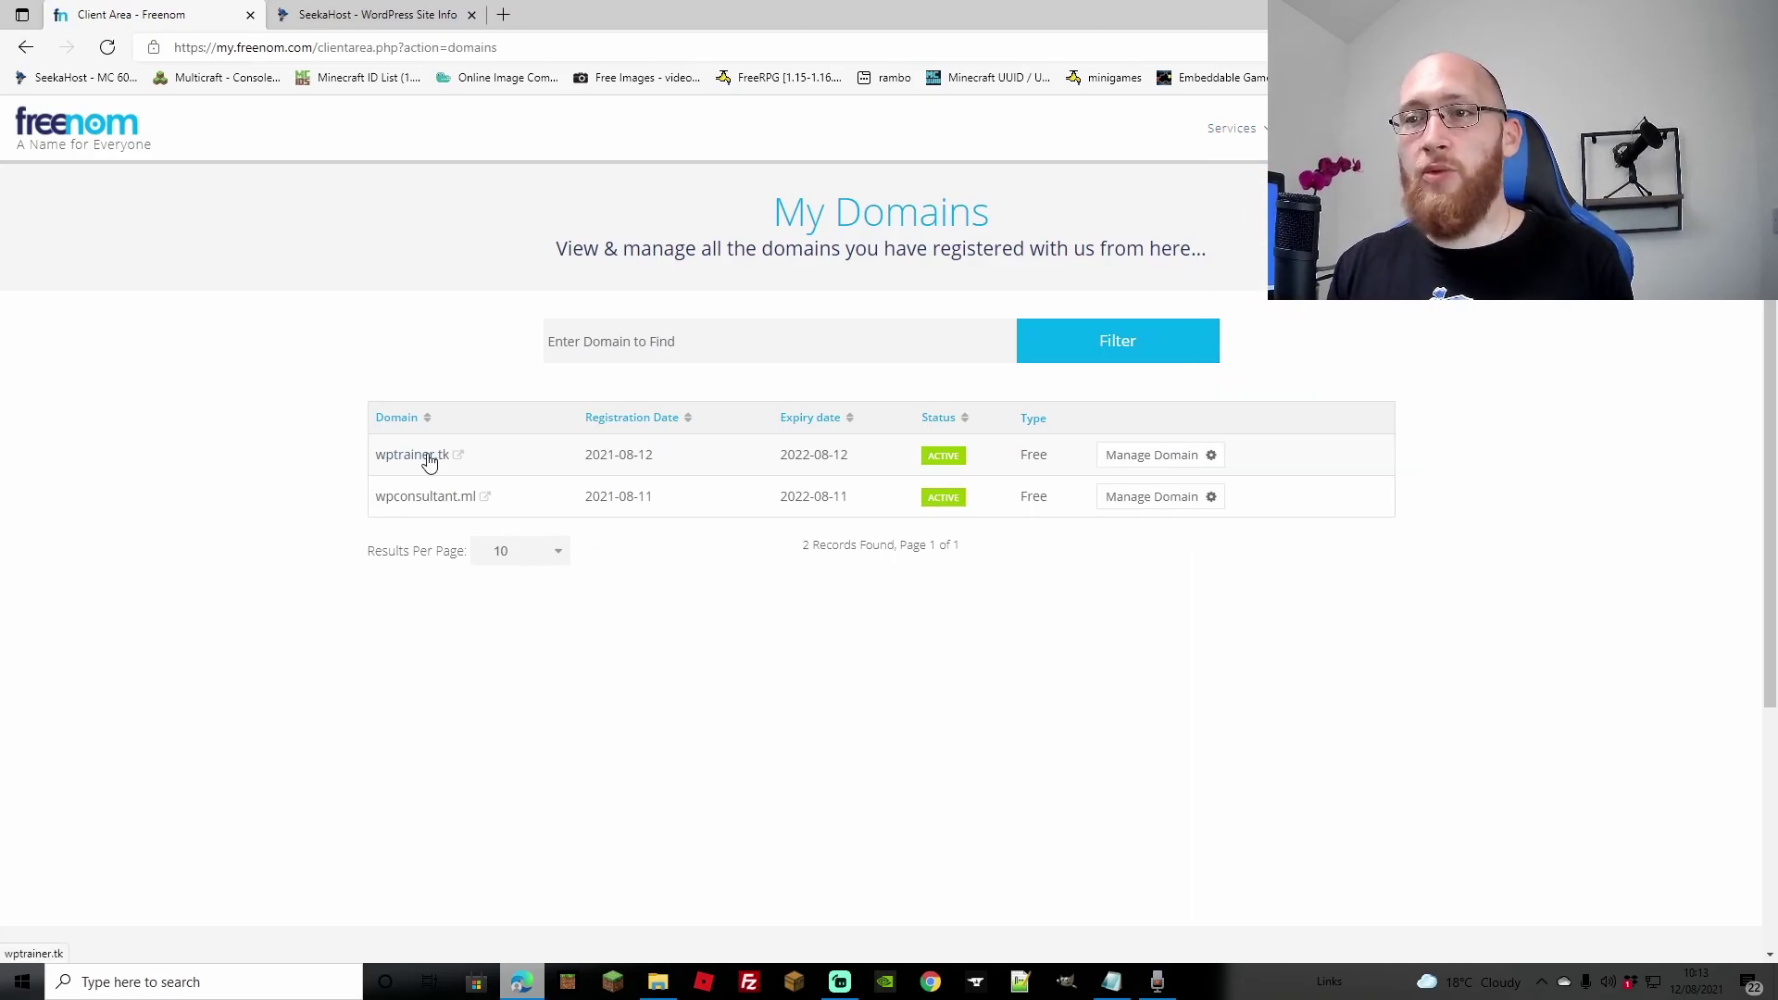
pyautogui.click(1215, 459)
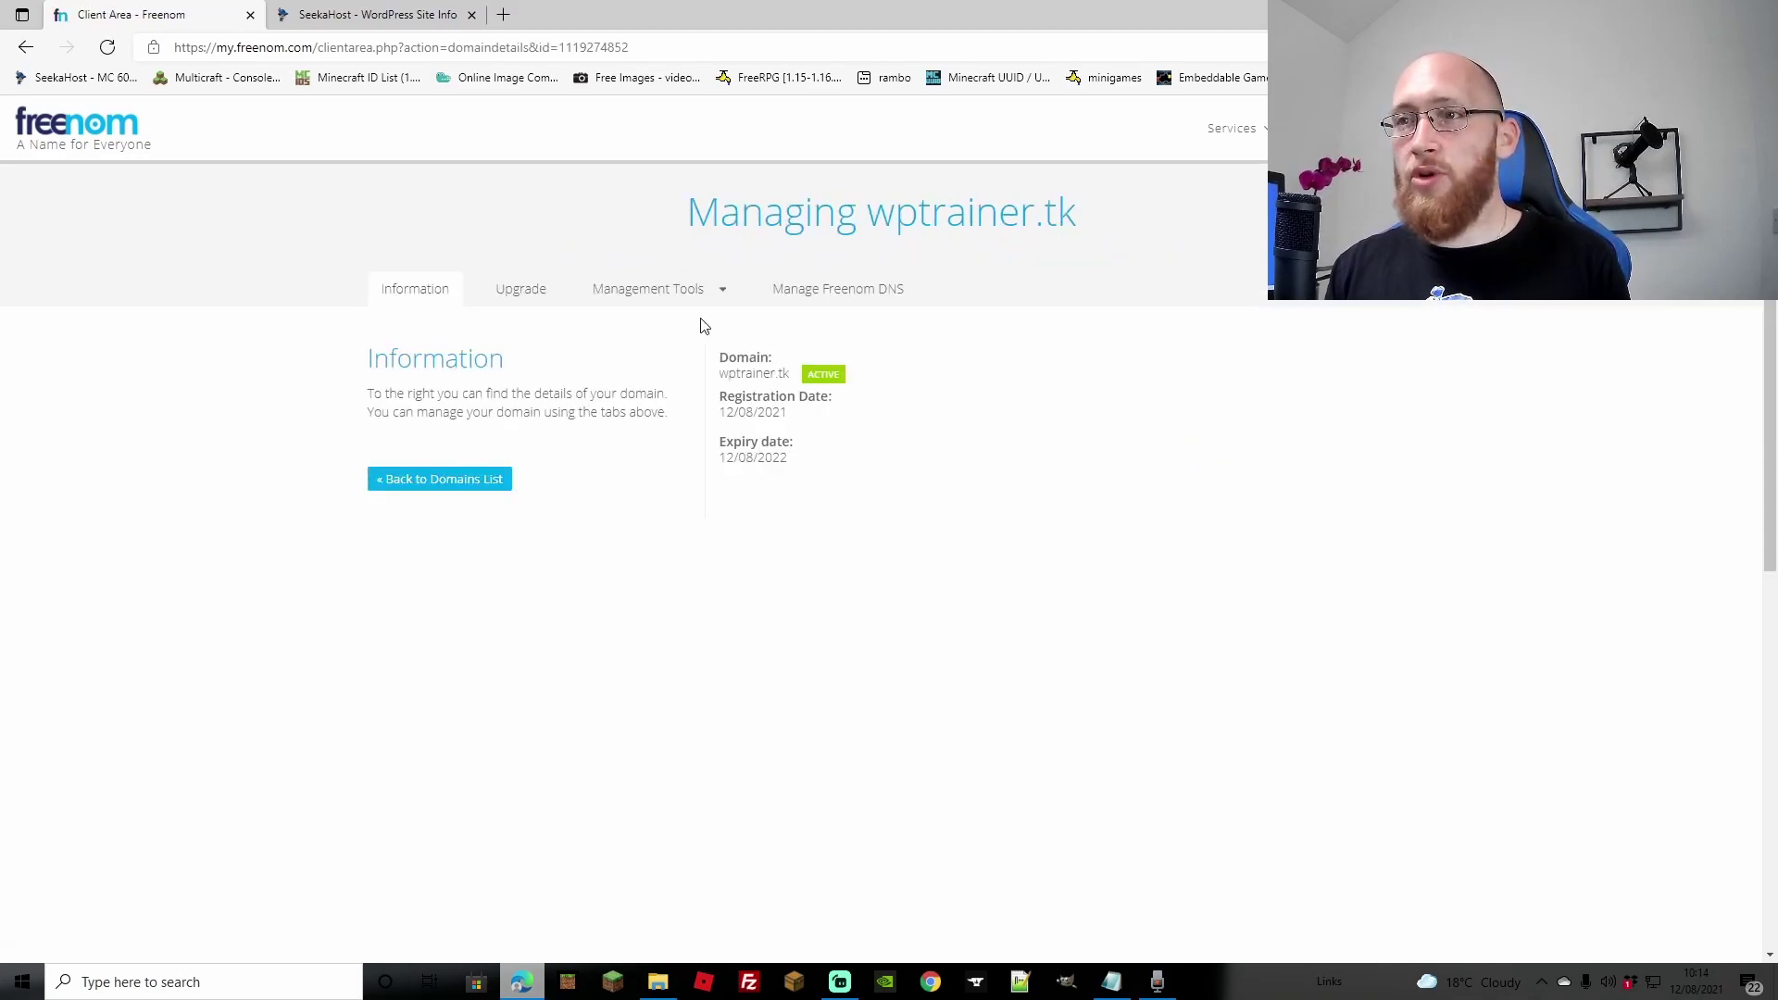
pyautogui.click(687, 294)
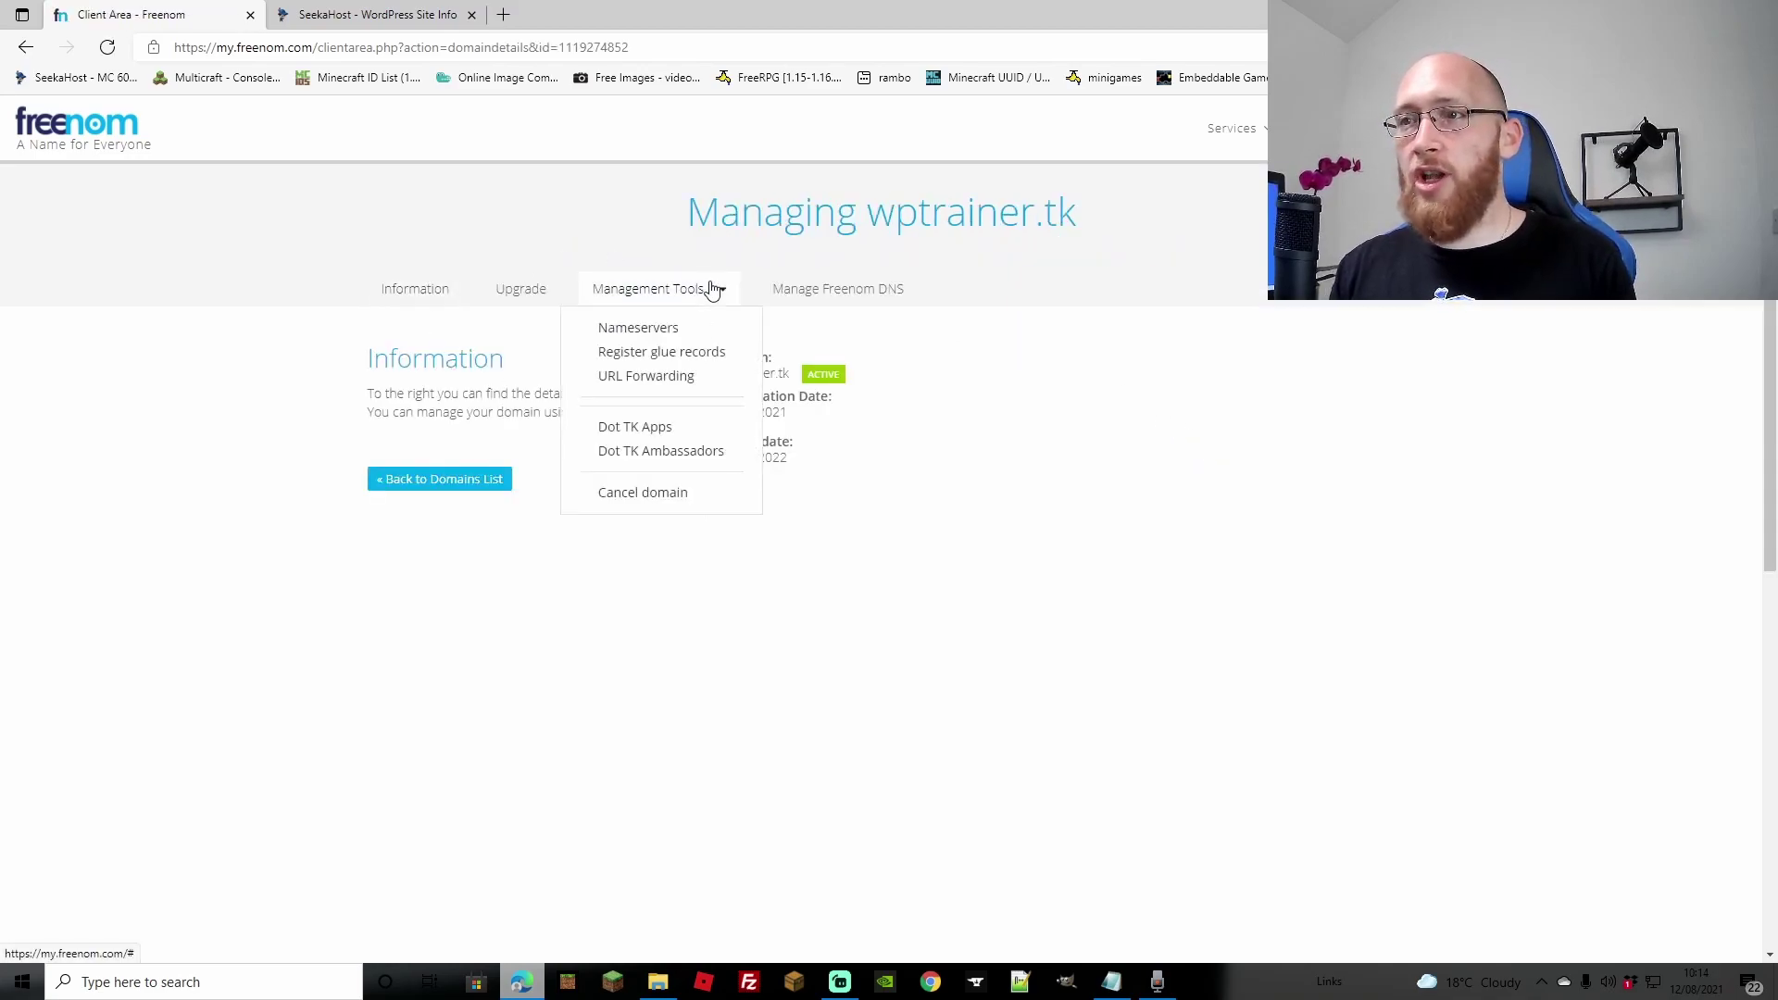
pyautogui.click(641, 334)
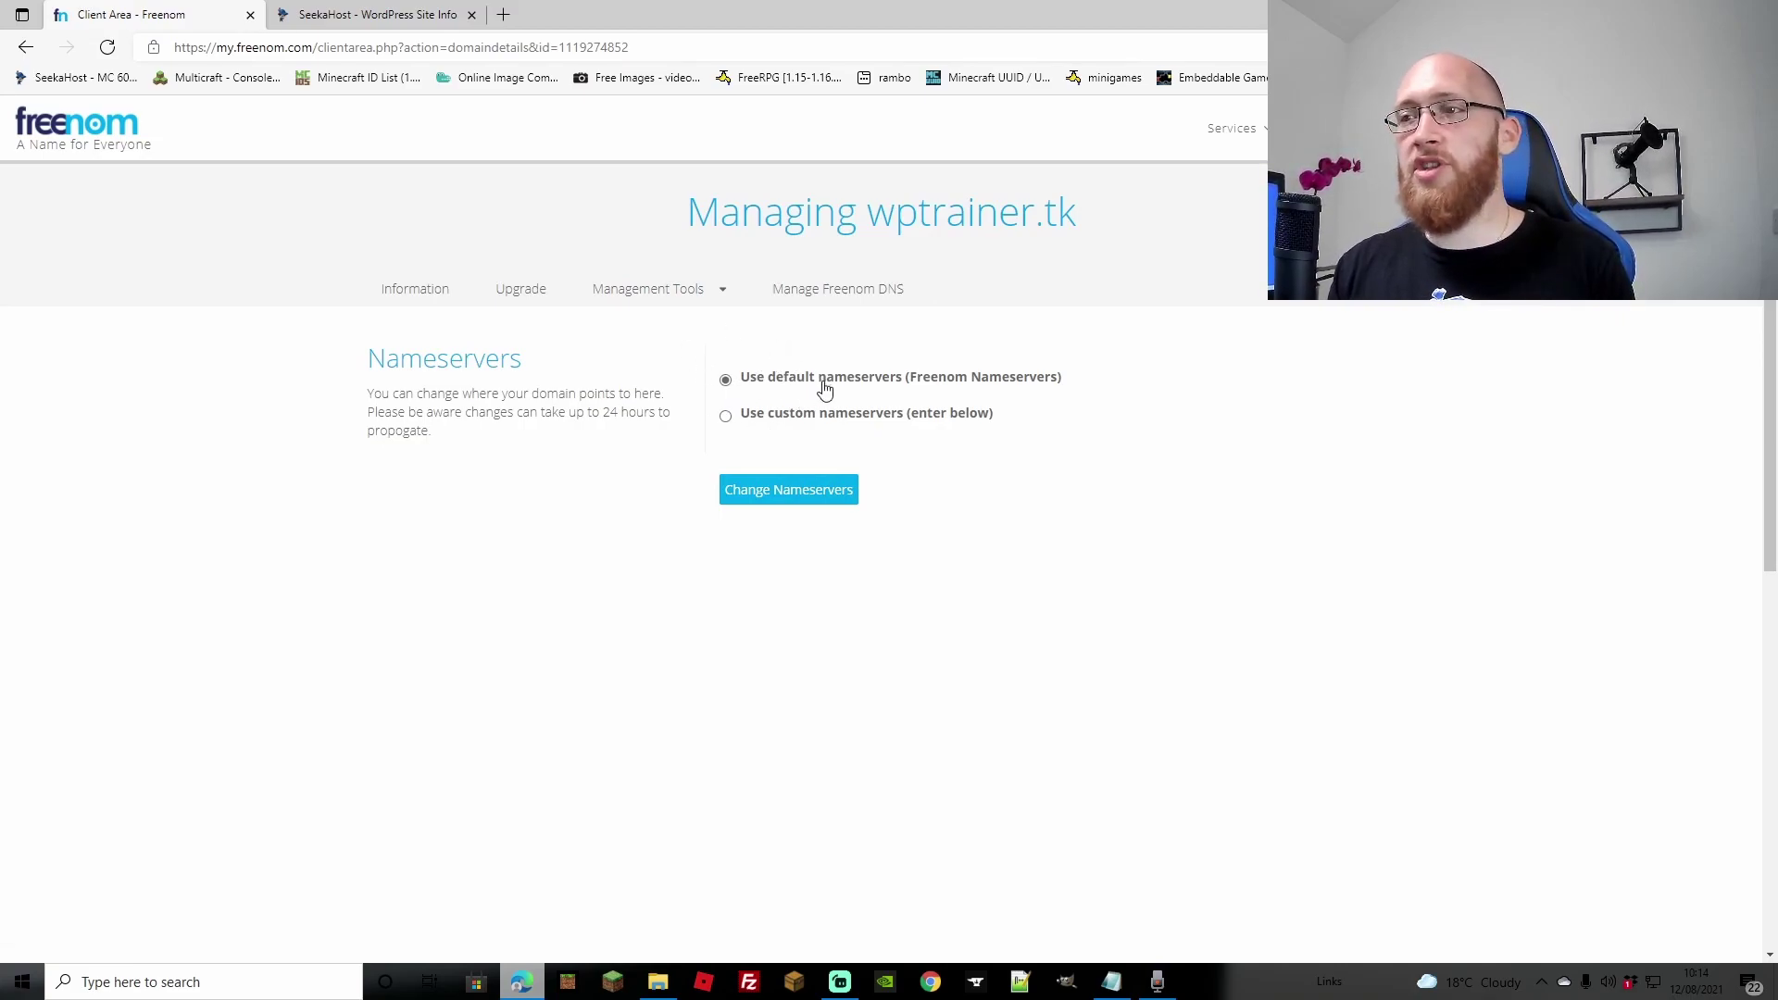
pyautogui.click(726, 413)
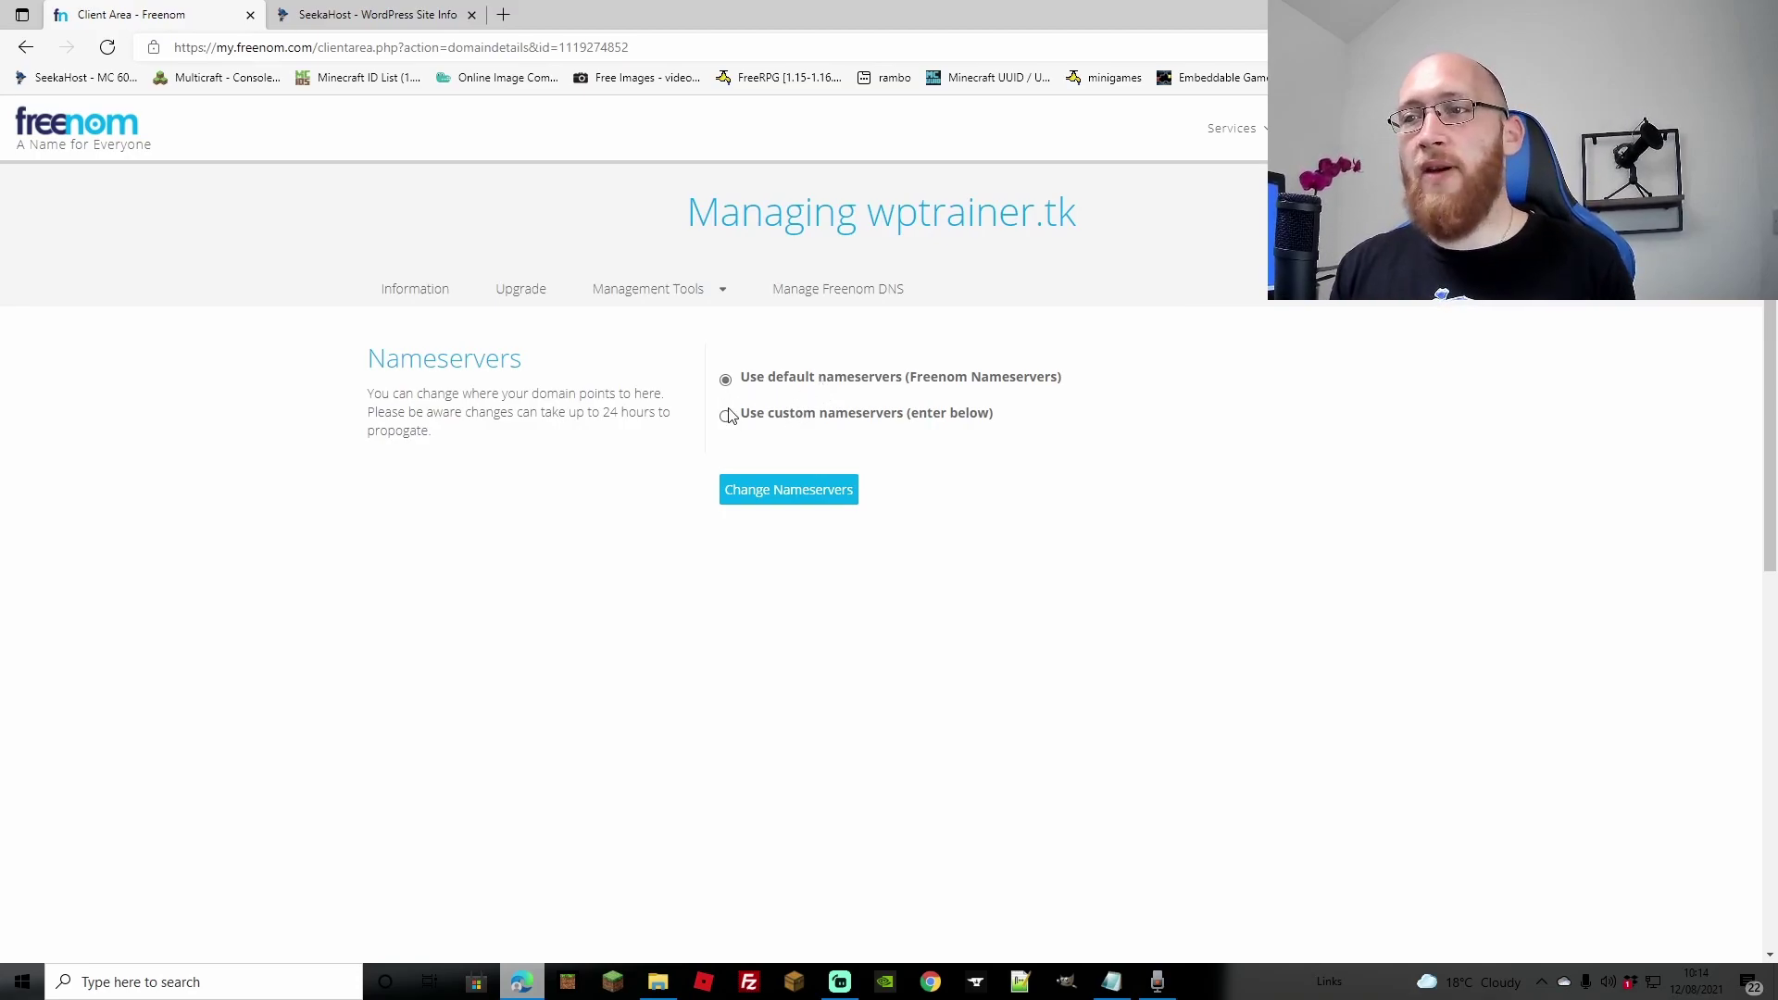
# Step: Enter ns1.seekaappcontrol.com as Nameserver 1 and ns2.seekaappcontrol.com as Nameserver 2
pyautogui.rightClick(755, 506)
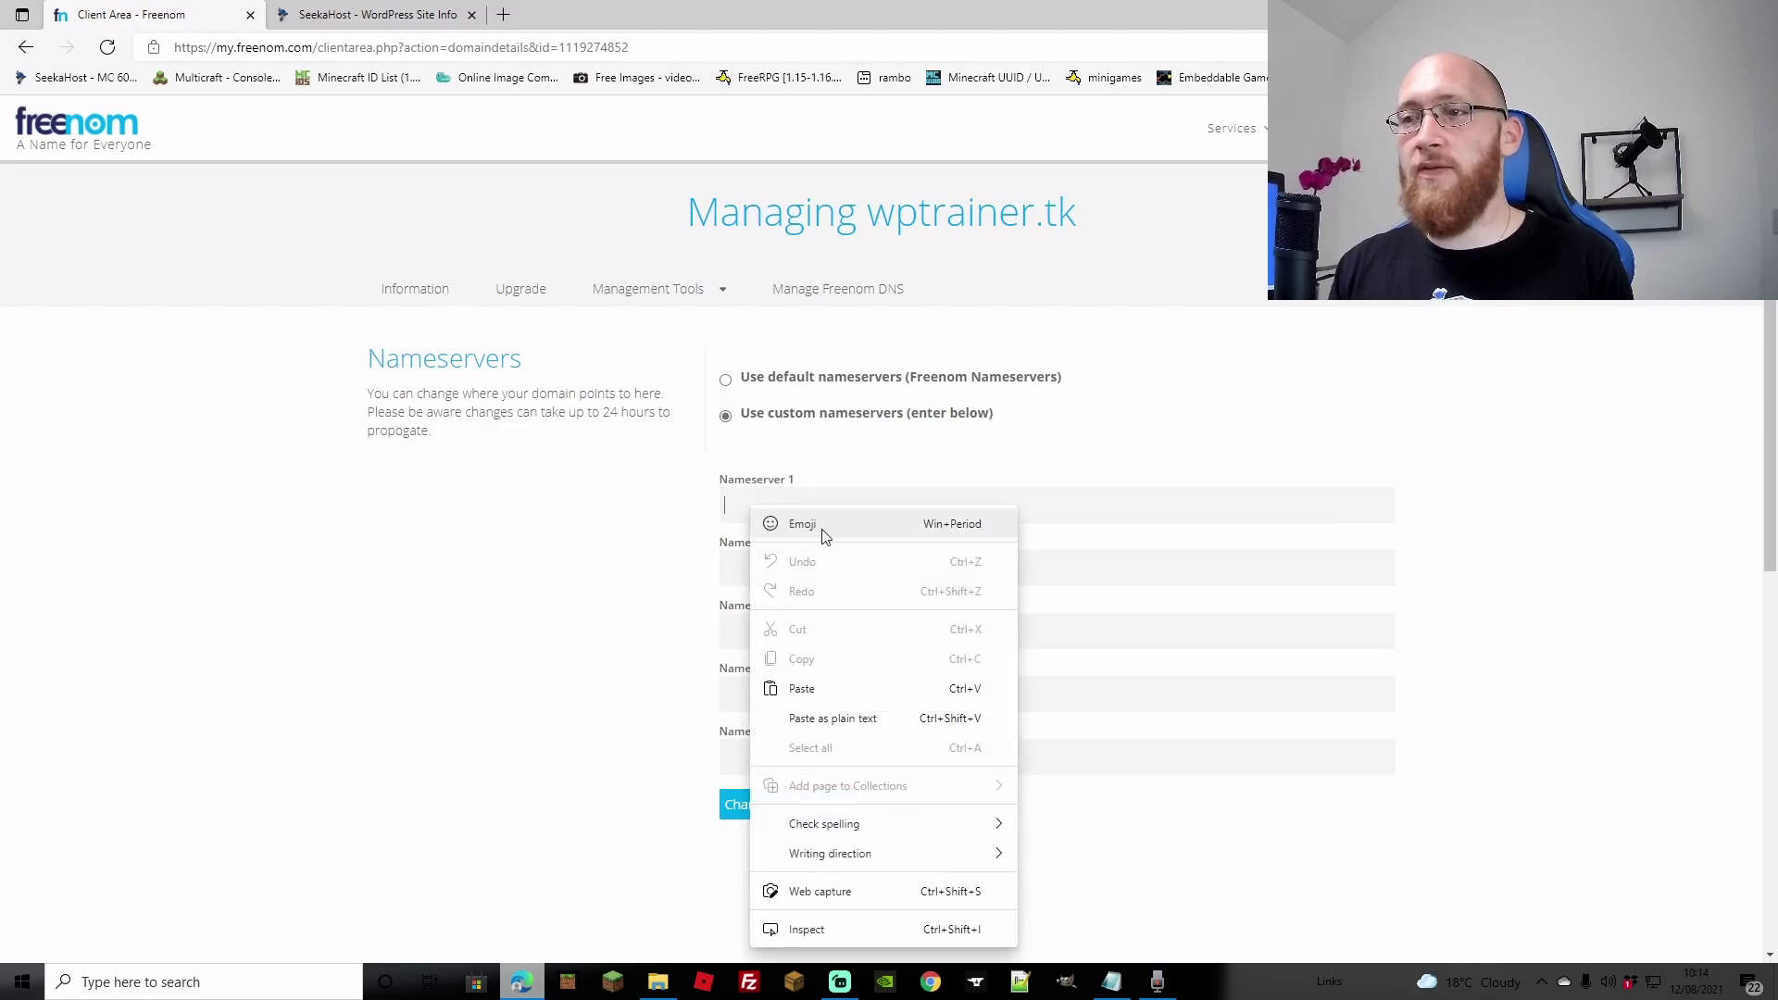
pyautogui.click(797, 688)
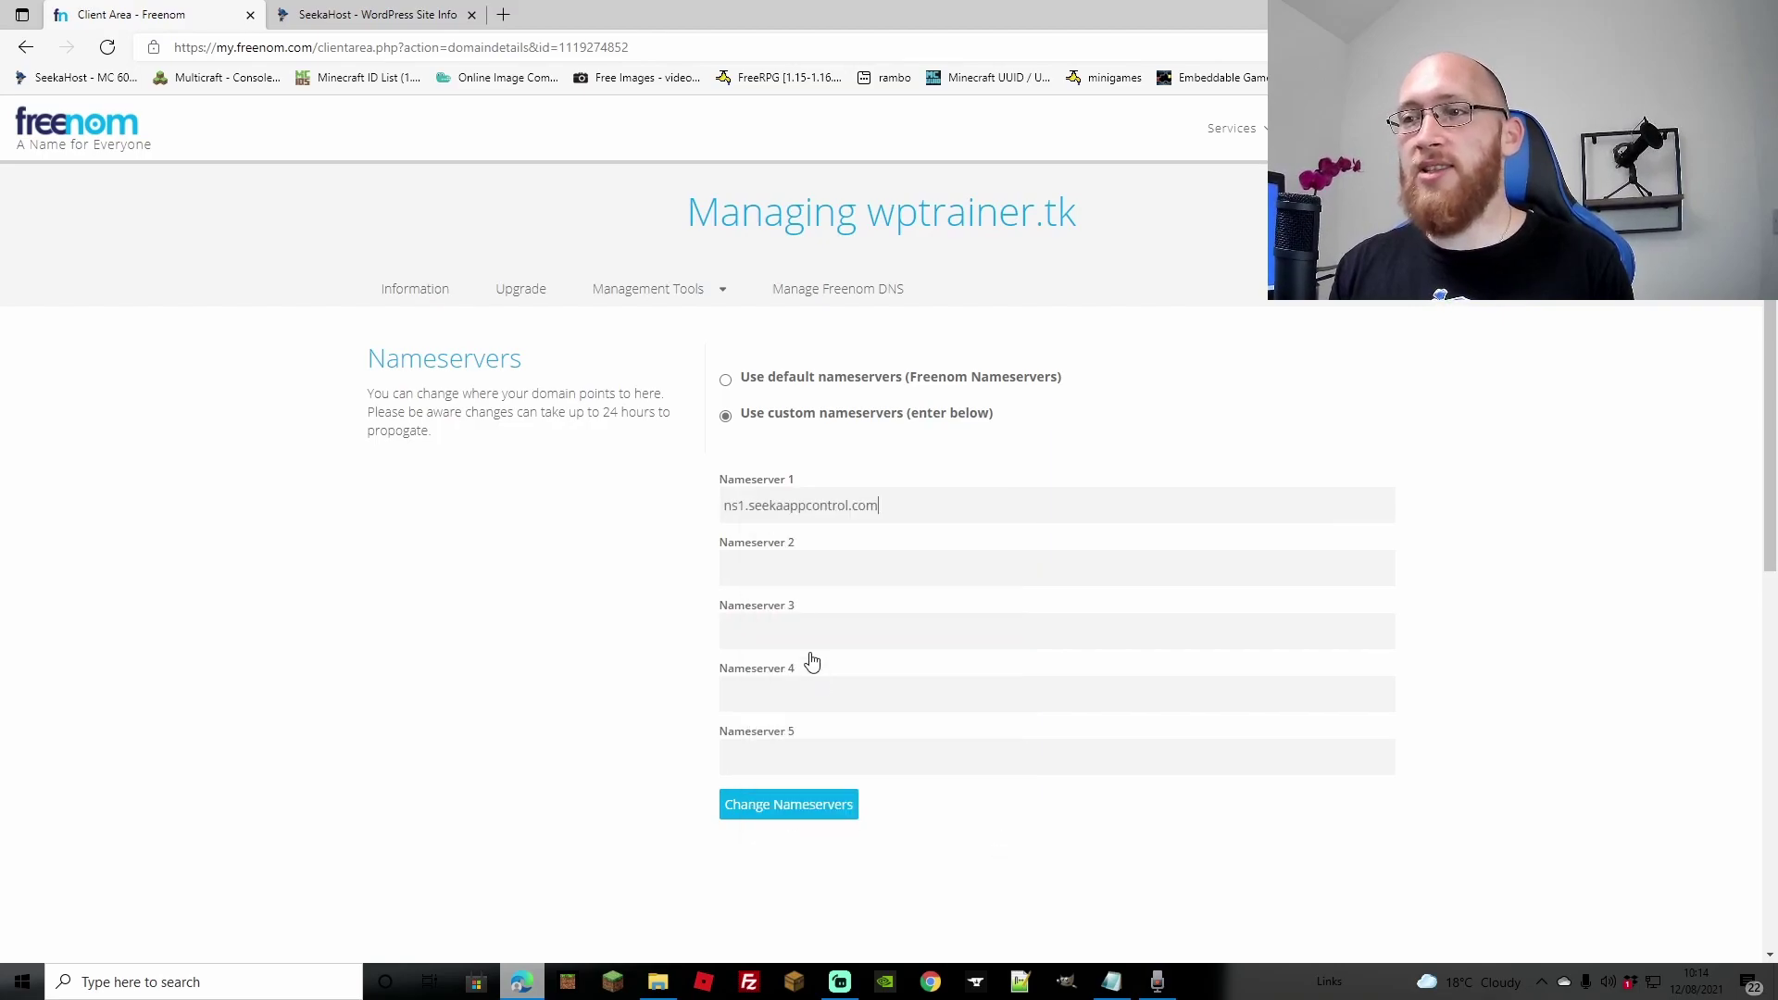
pyautogui.click(783, 567)
pyautogui.rightClick(783, 567)
pyautogui.click(847, 307)
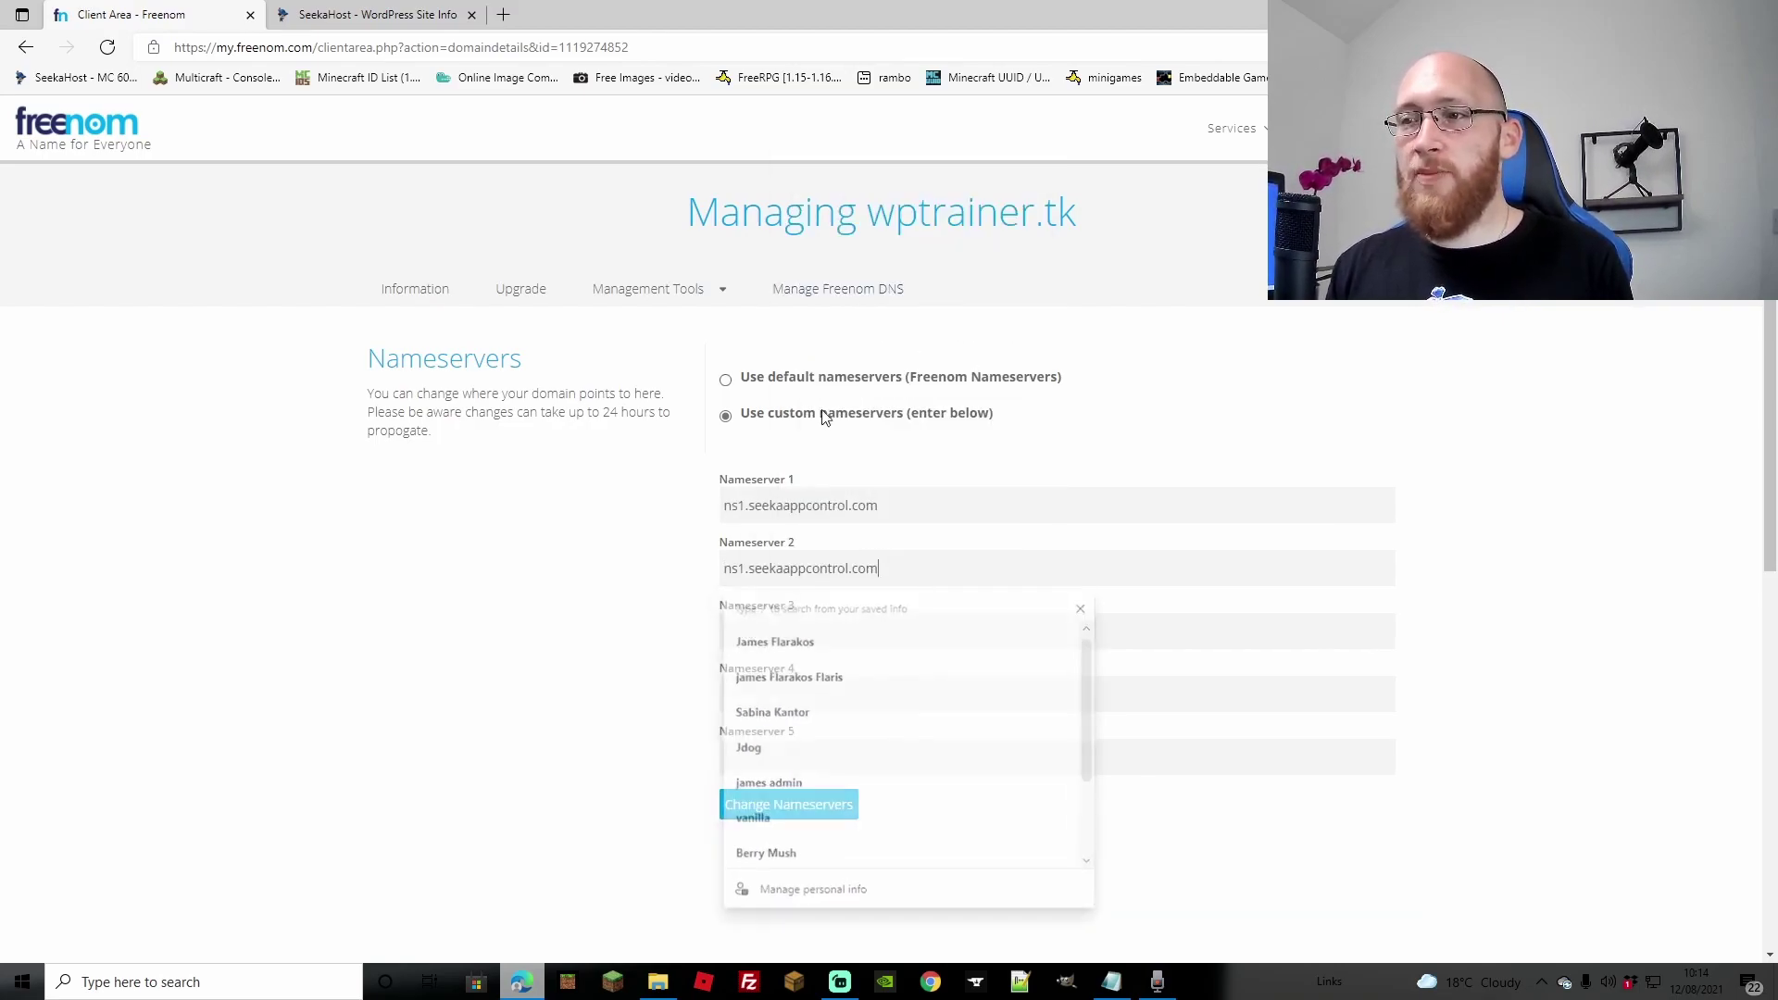
pyautogui.click(748, 570)
pyautogui.press('BackSpace')
pyautogui.write('2')
# Step: Verify the nameserver names against SeekaHost, then save the custom nameservers in Freenom
pyautogui.click(370, 14)
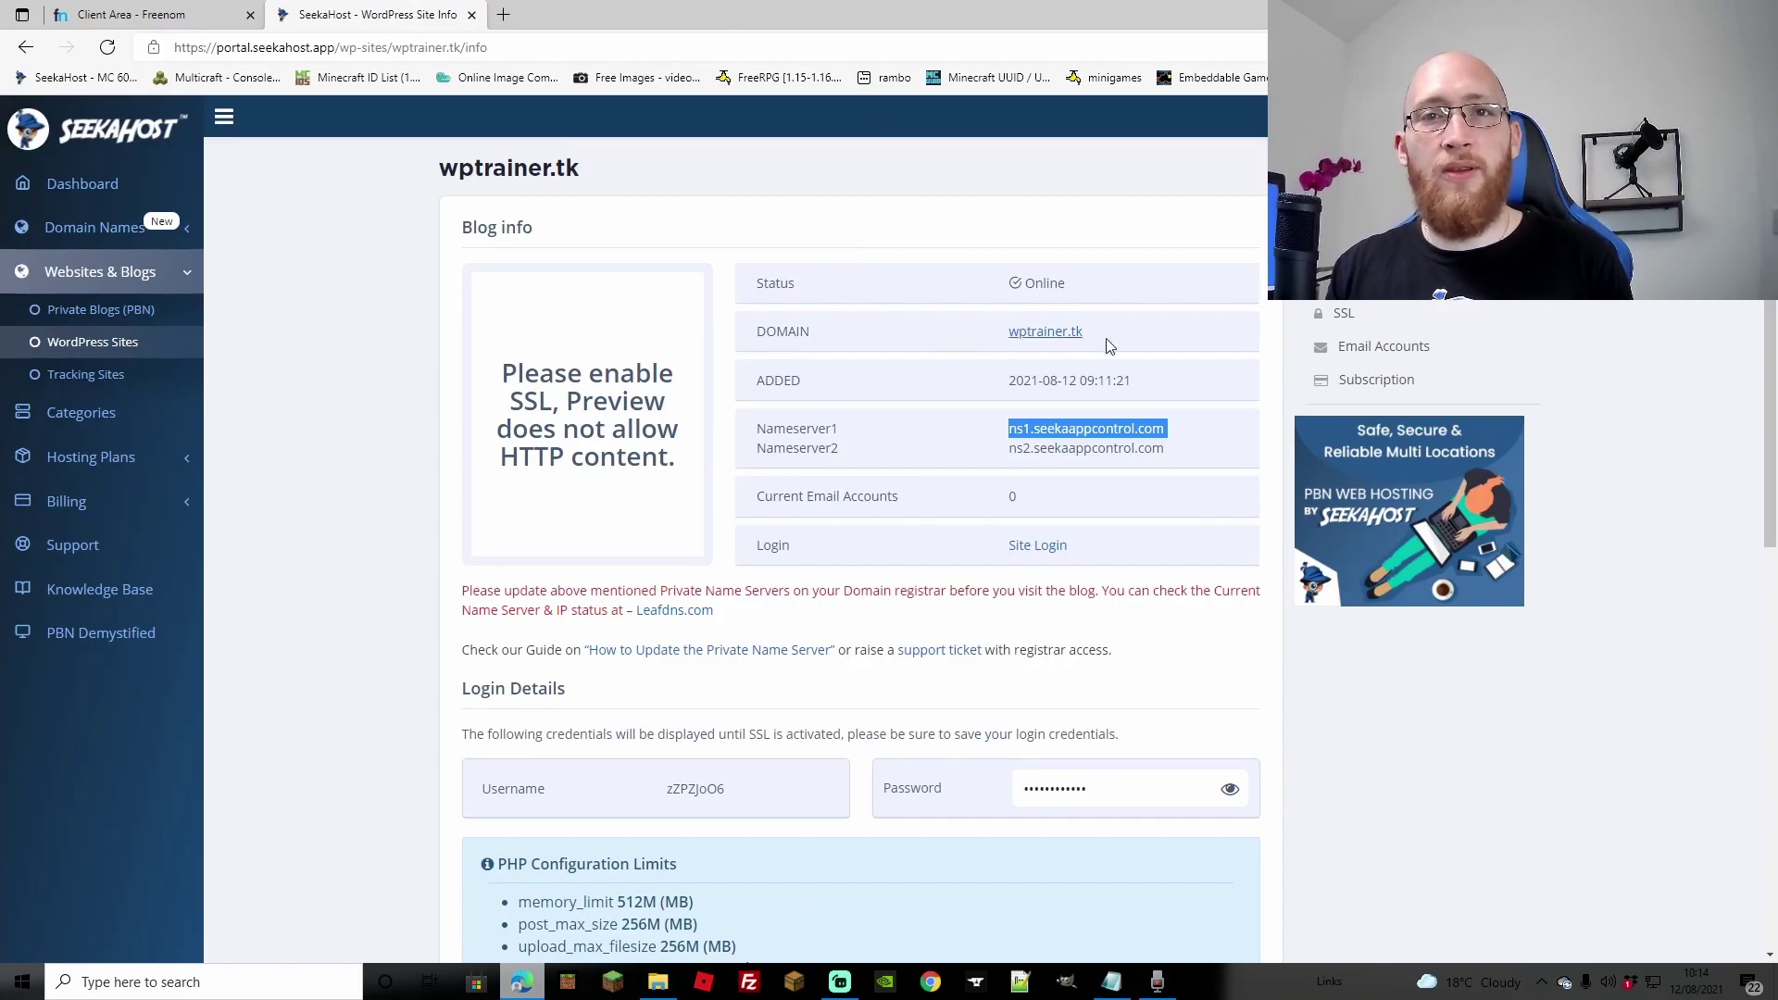
pyautogui.click(1057, 431)
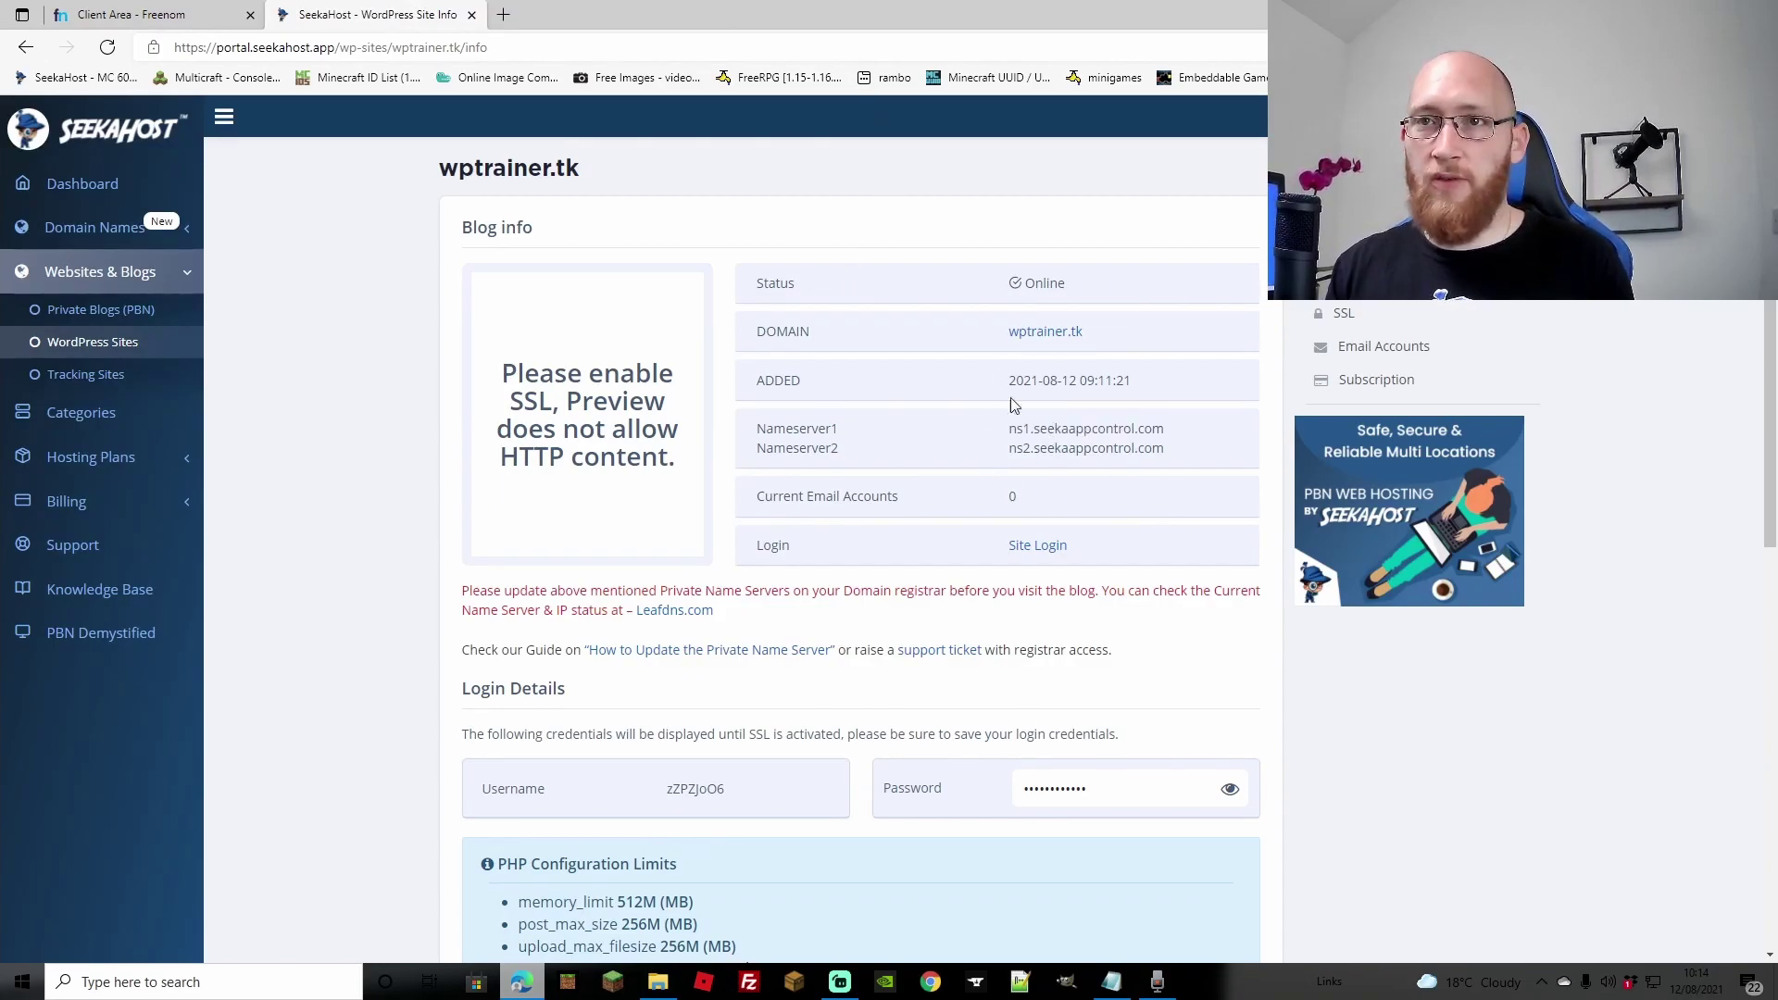
pyautogui.click(176, 15)
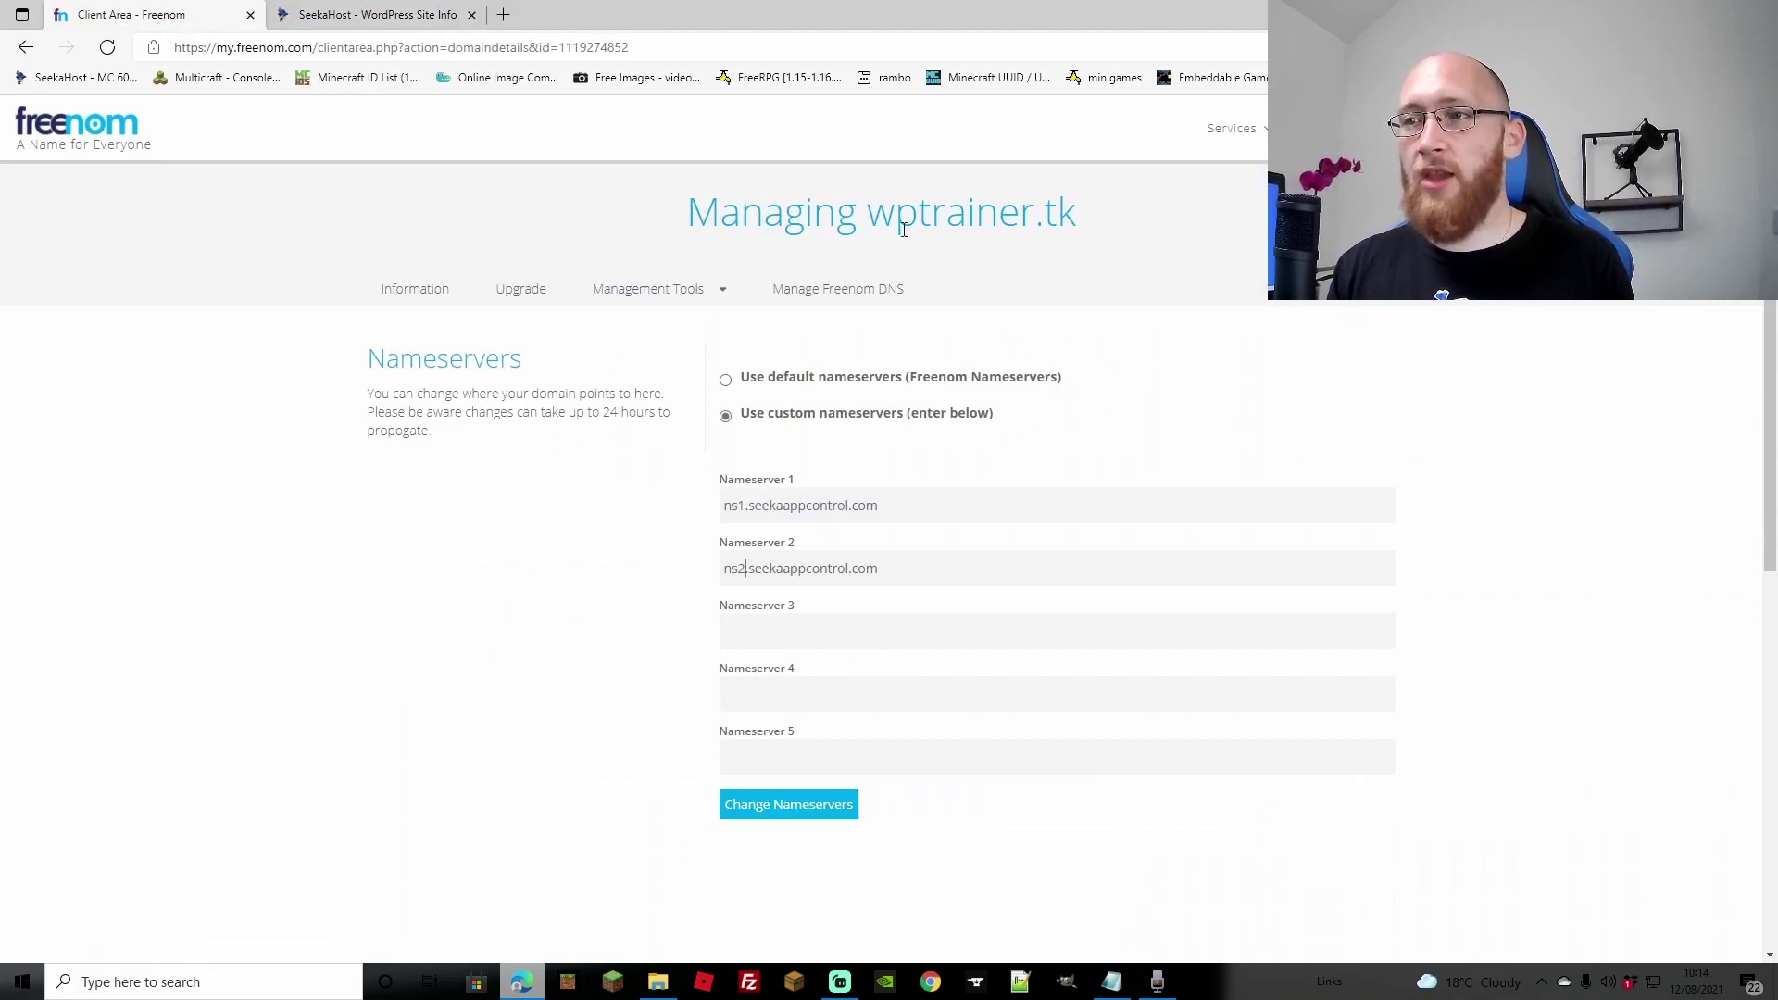
pyautogui.click(788, 809)
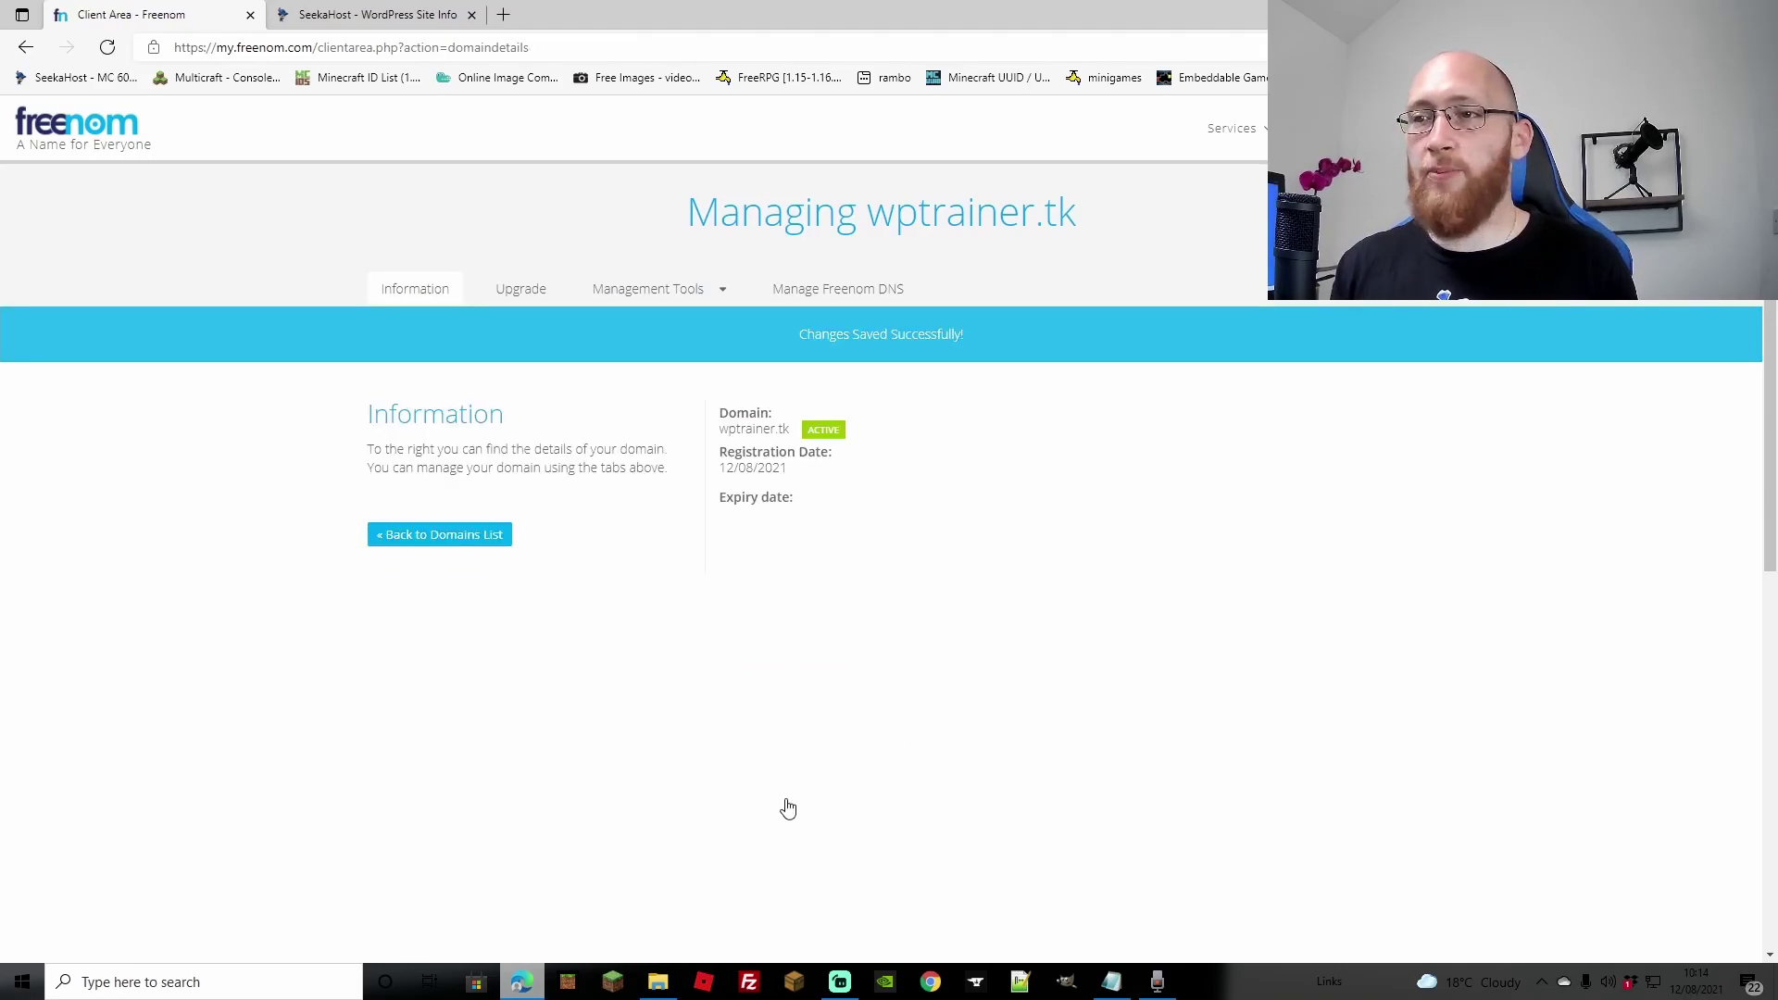
pyautogui.click(449, 536)
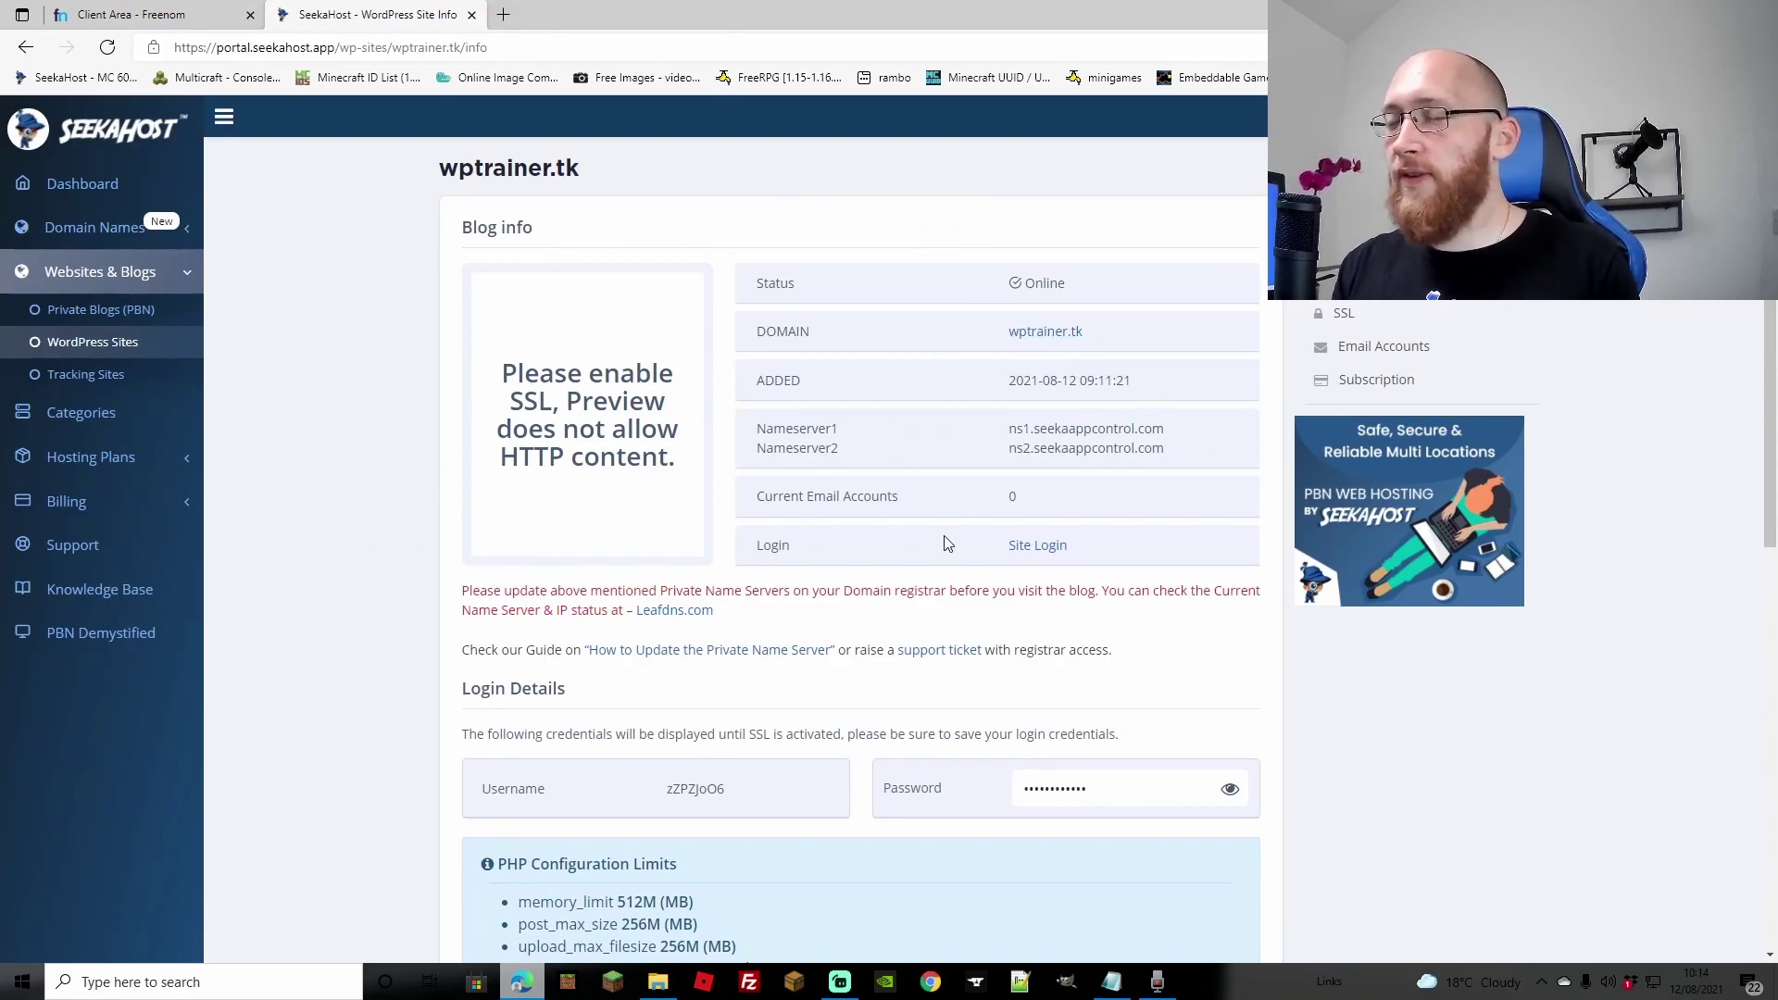
# Step: Scroll the wptrainer.tk site info page and open its SSL Certificate settings
pyautogui.scroll(-5, 963, 563)
pyautogui.scroll(5, 963, 563)
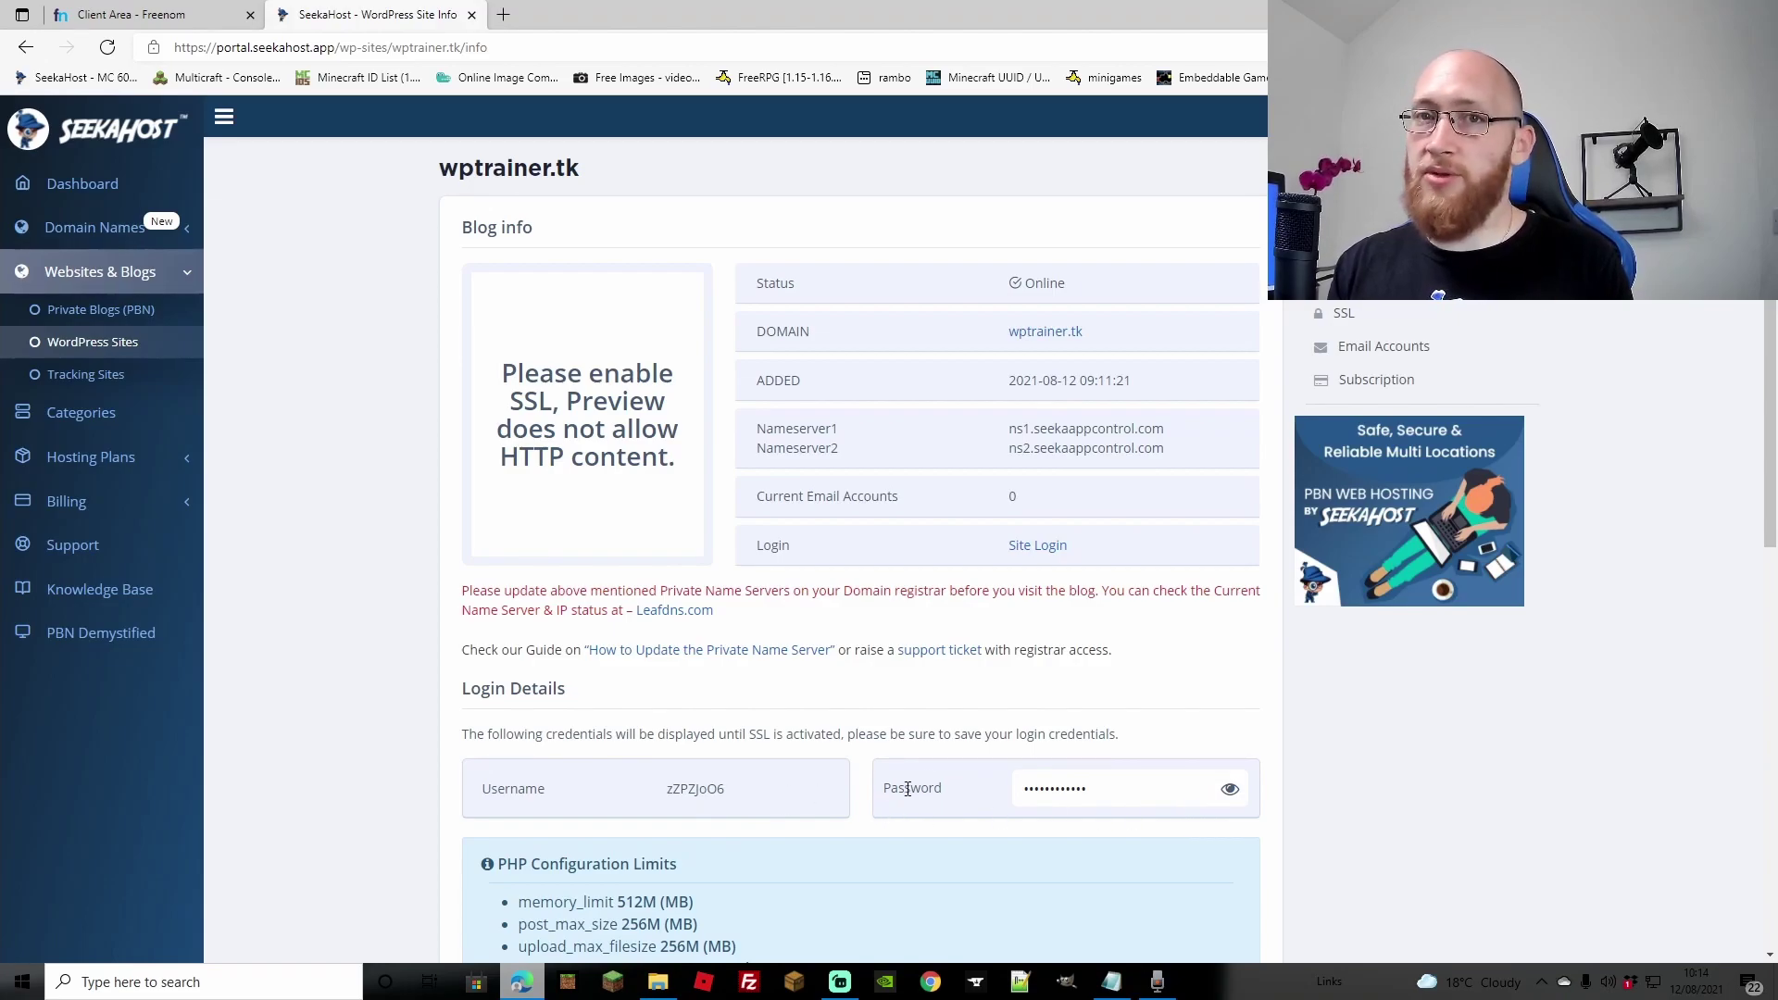
pyautogui.click(1345, 315)
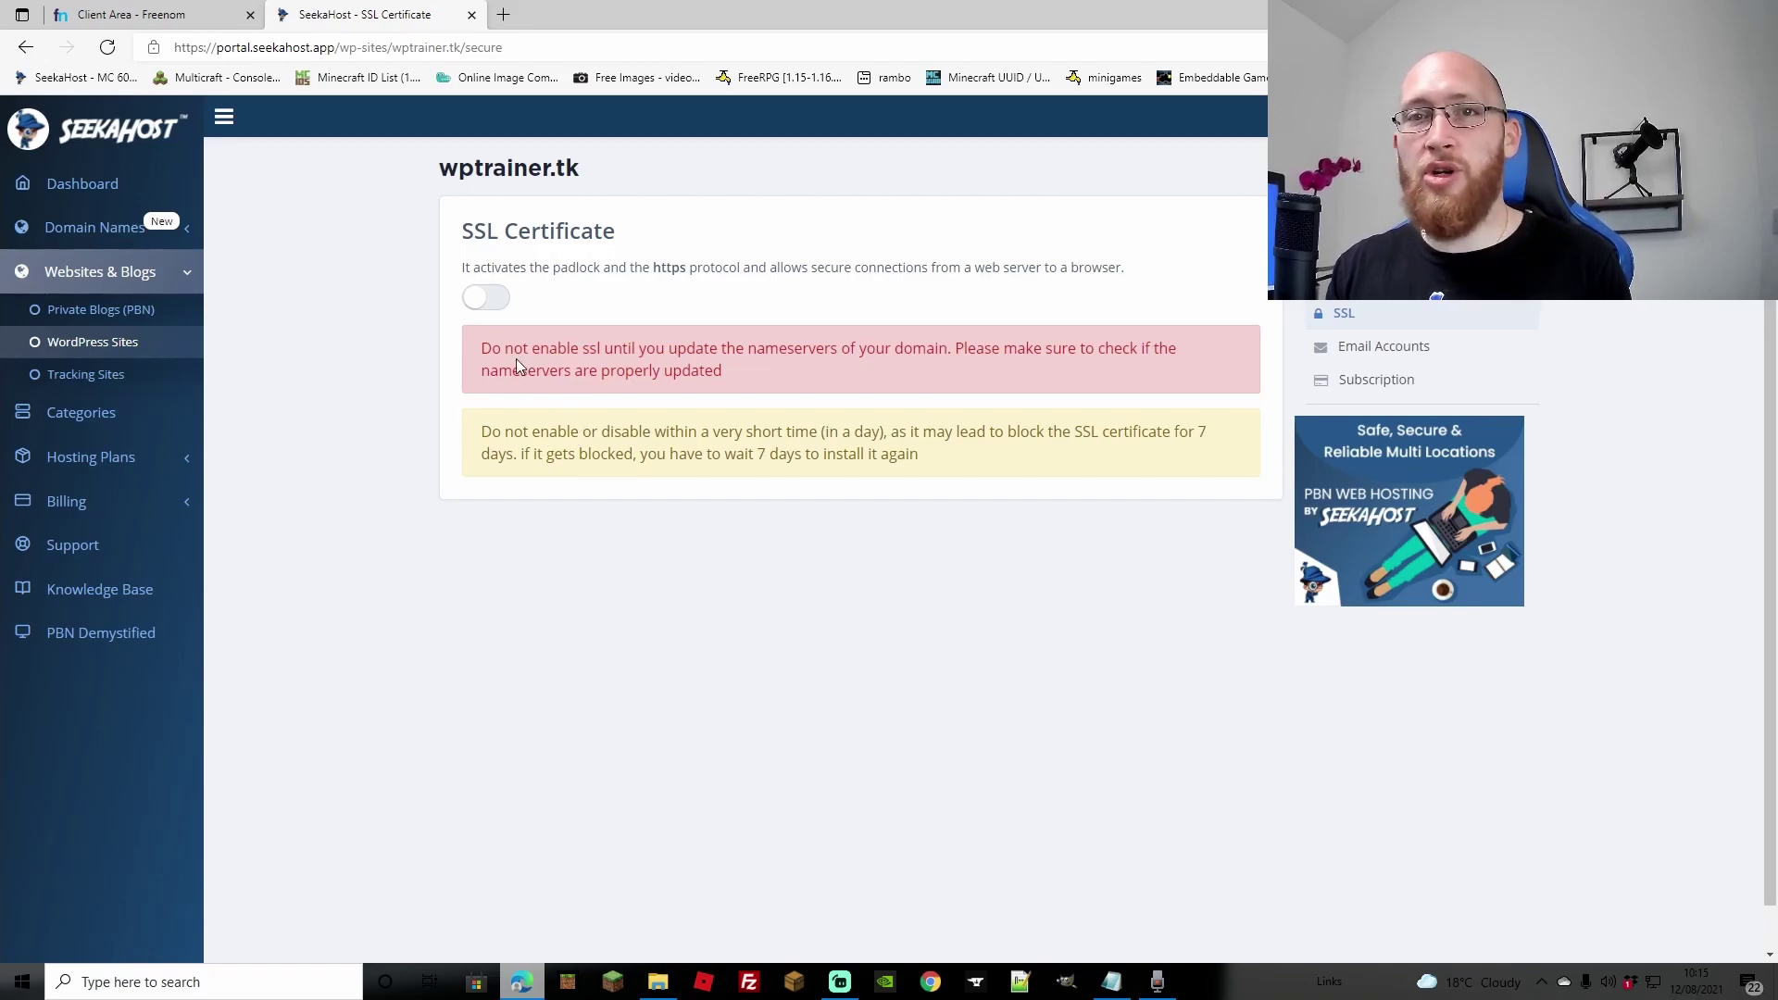
# Step: Turn on the SSL Certificate toggle for wptrainer.tk
pyautogui.click(498, 307)
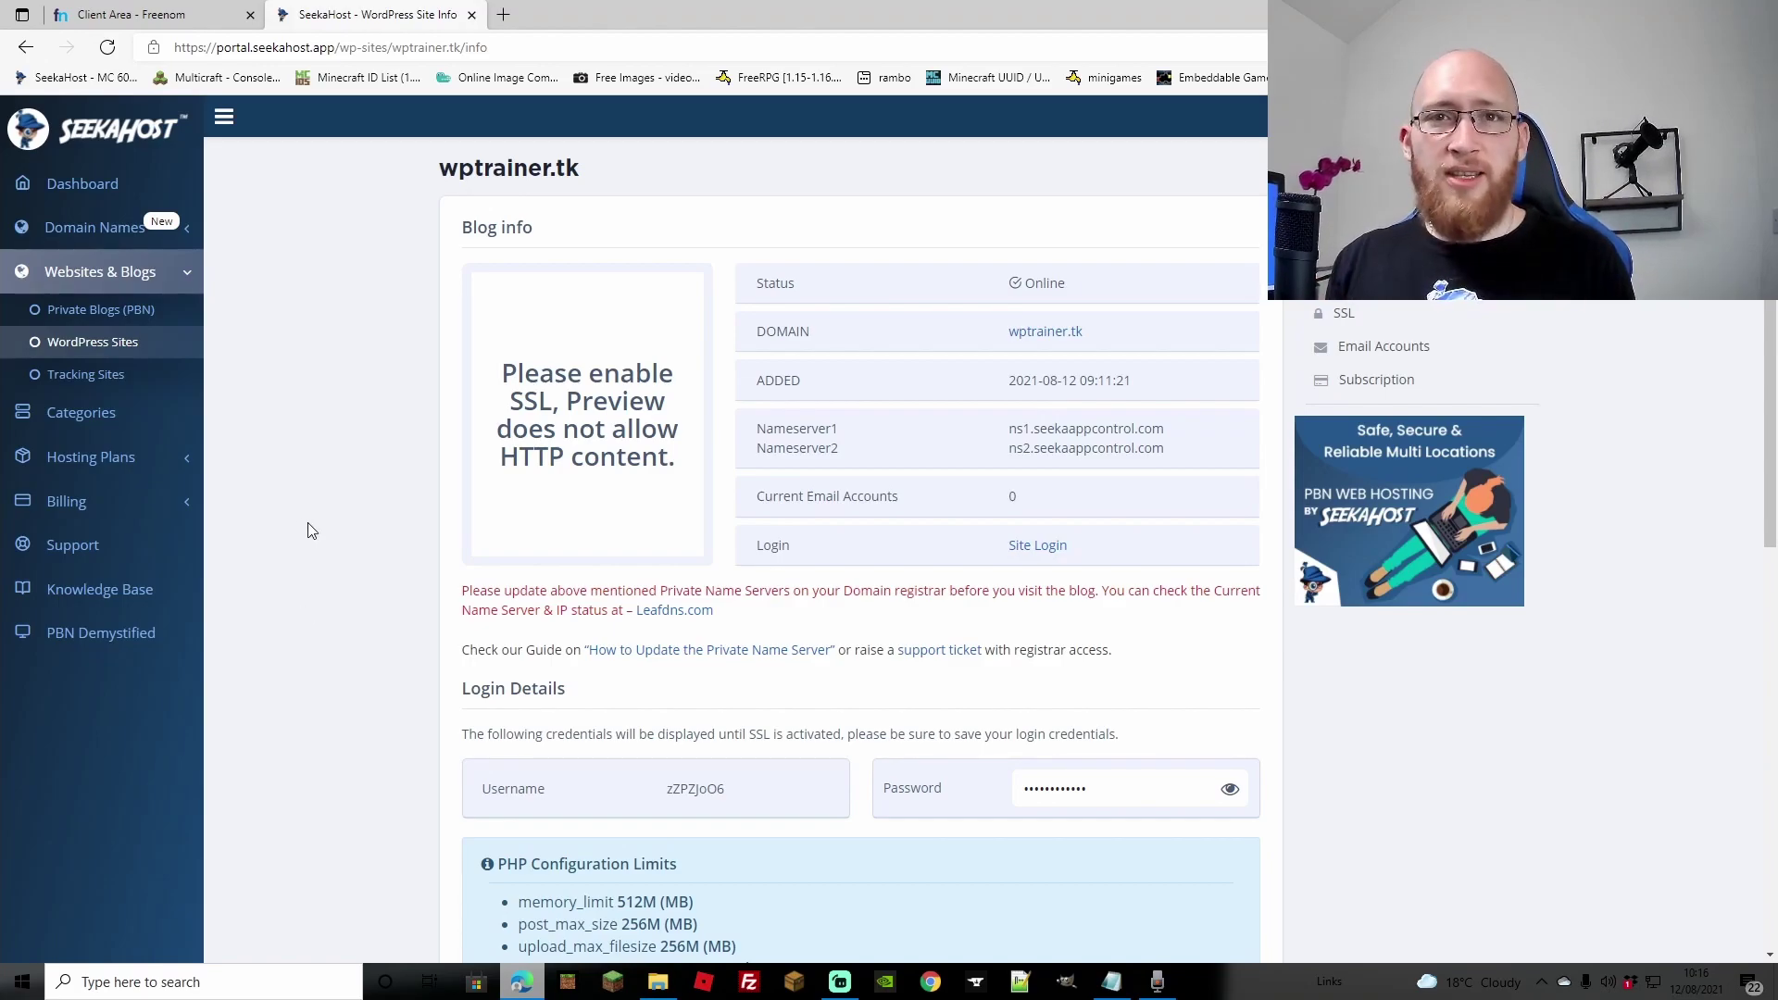
# Step: Search Register Domain for thebestblogonearth123.com and review its £4.49 availability
pyautogui.click(106, 236)
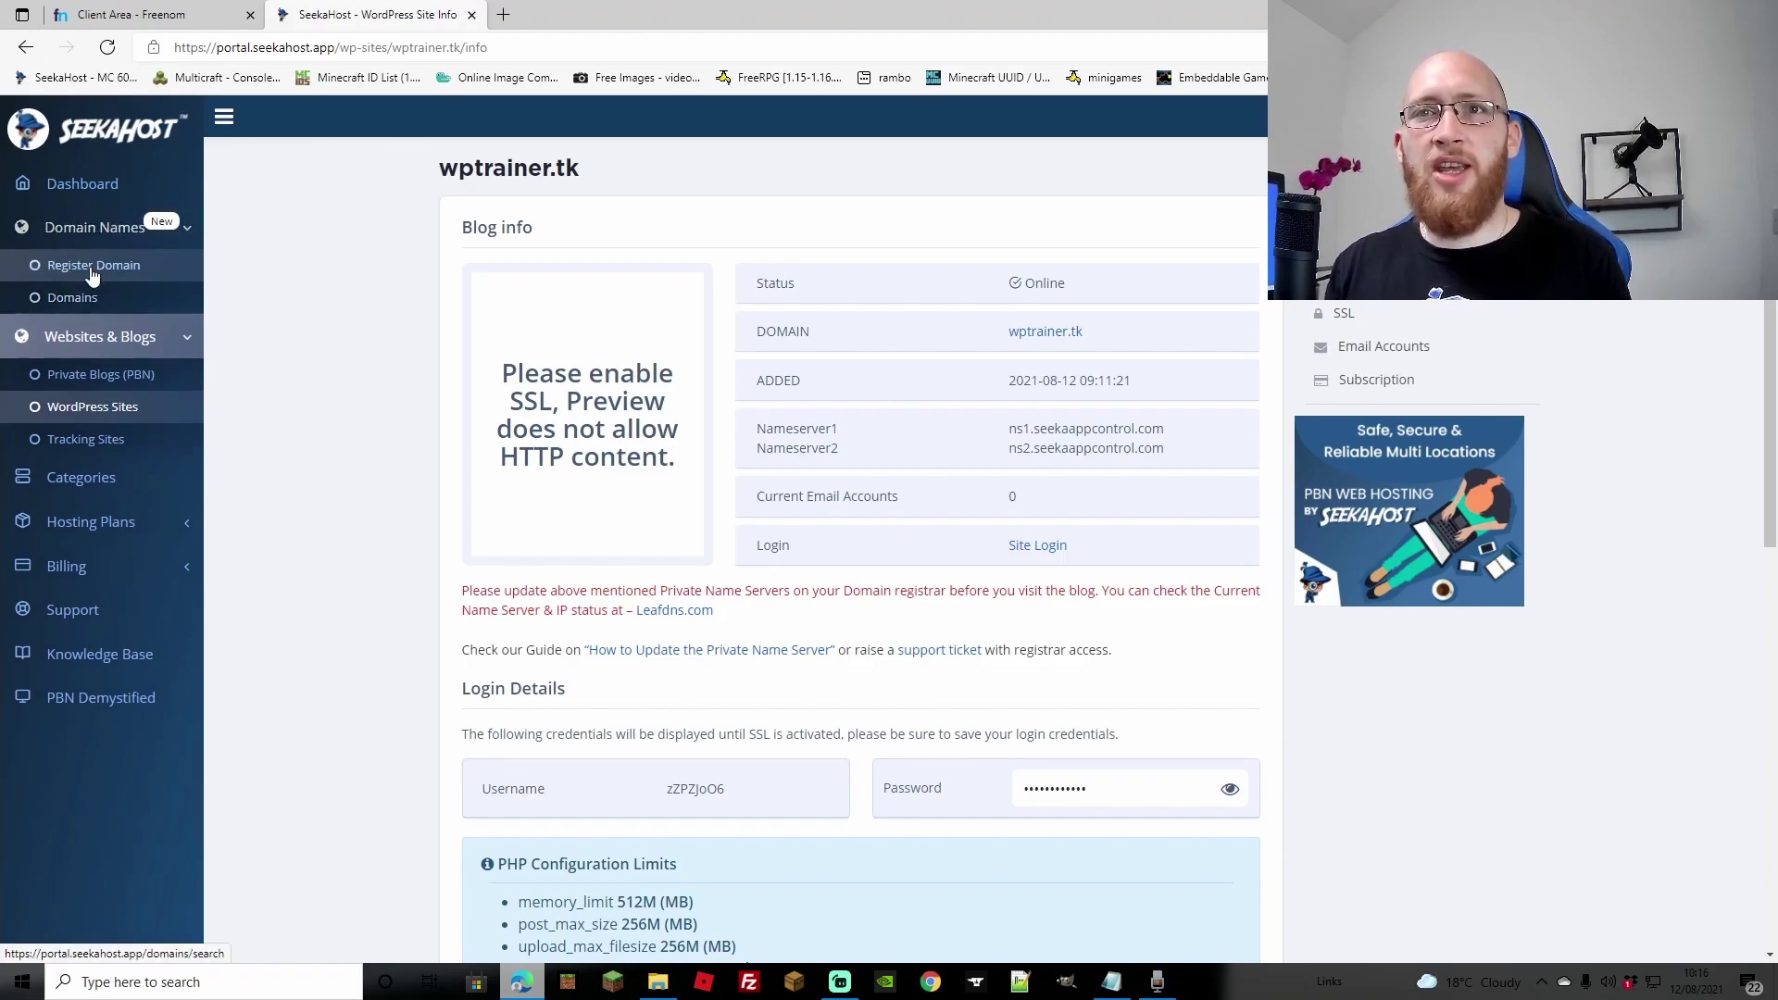
pyautogui.click(93, 268)
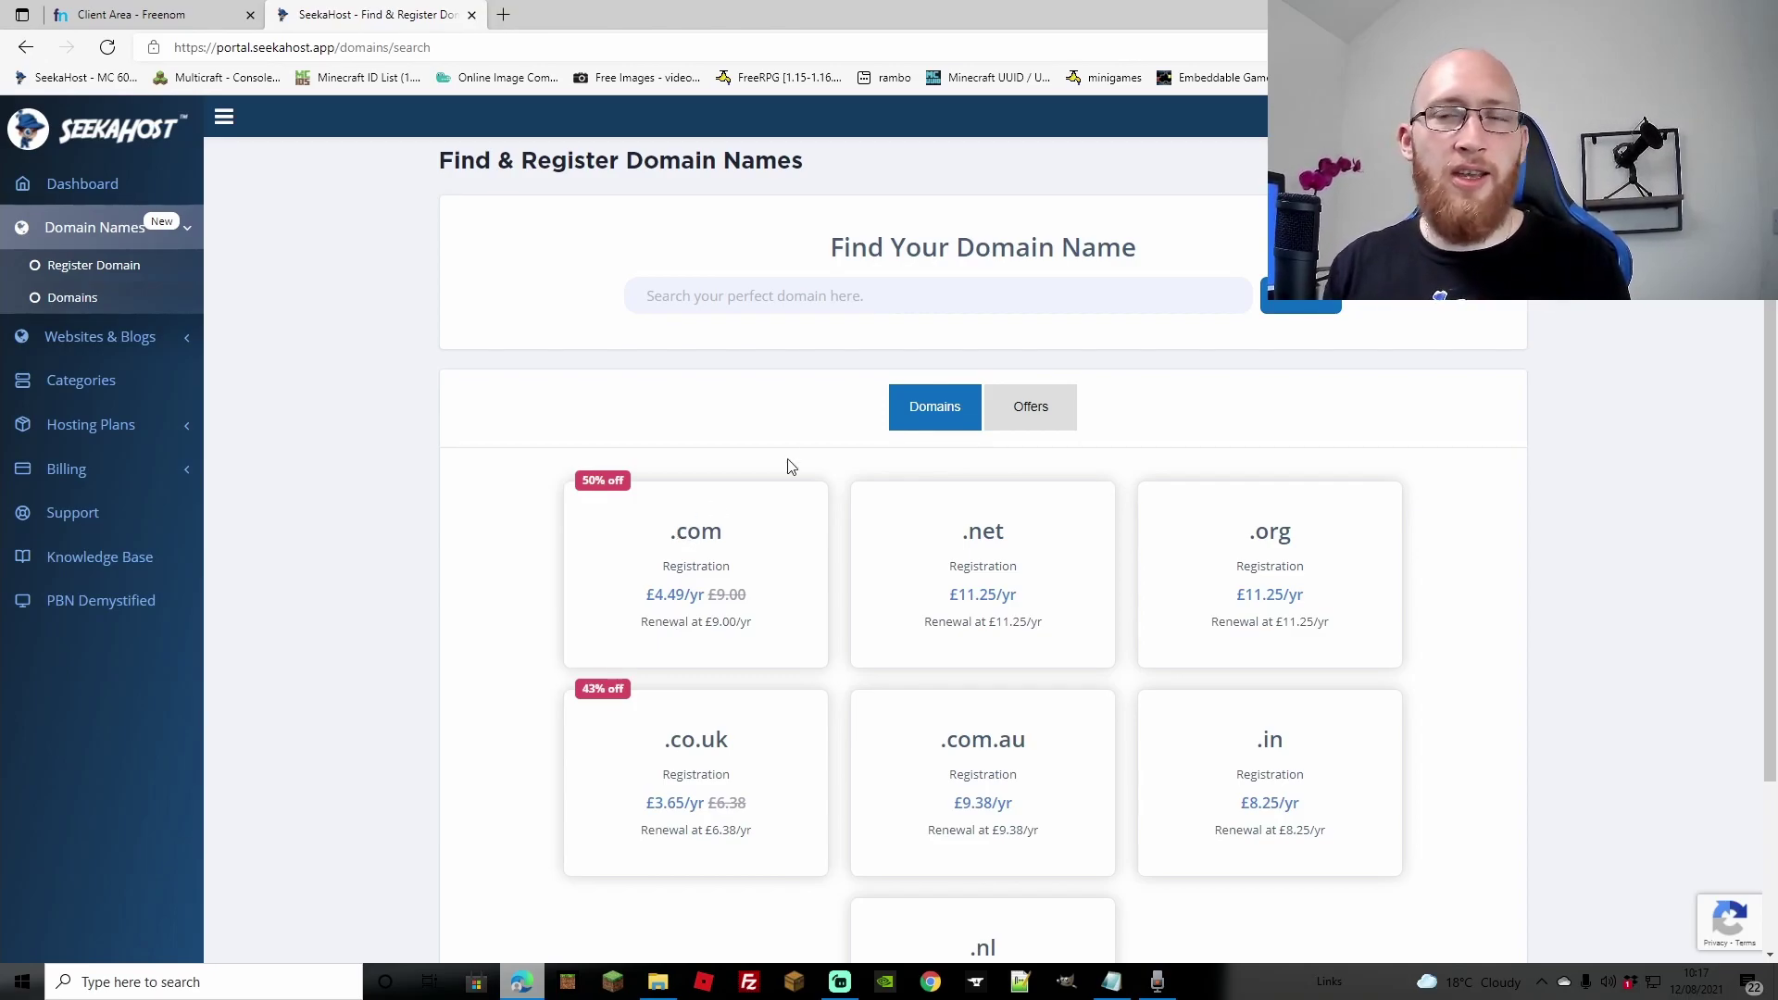
pyautogui.click(674, 333)
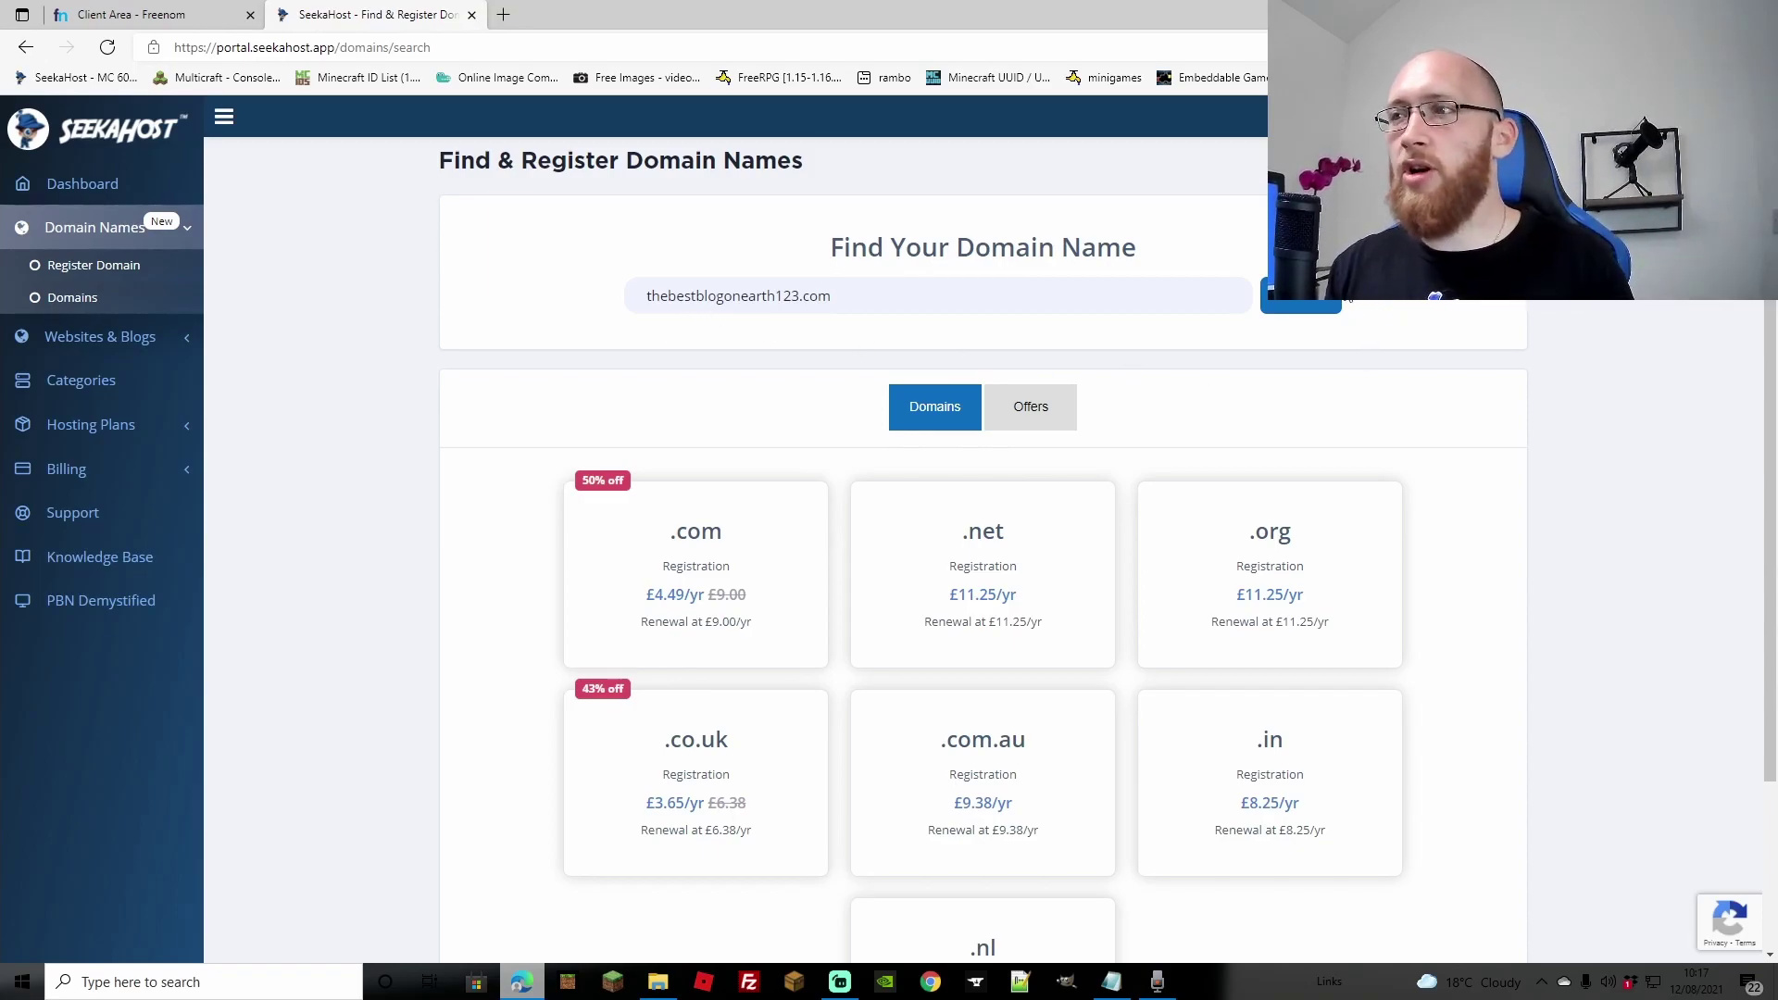
pyautogui.click(1303, 313)
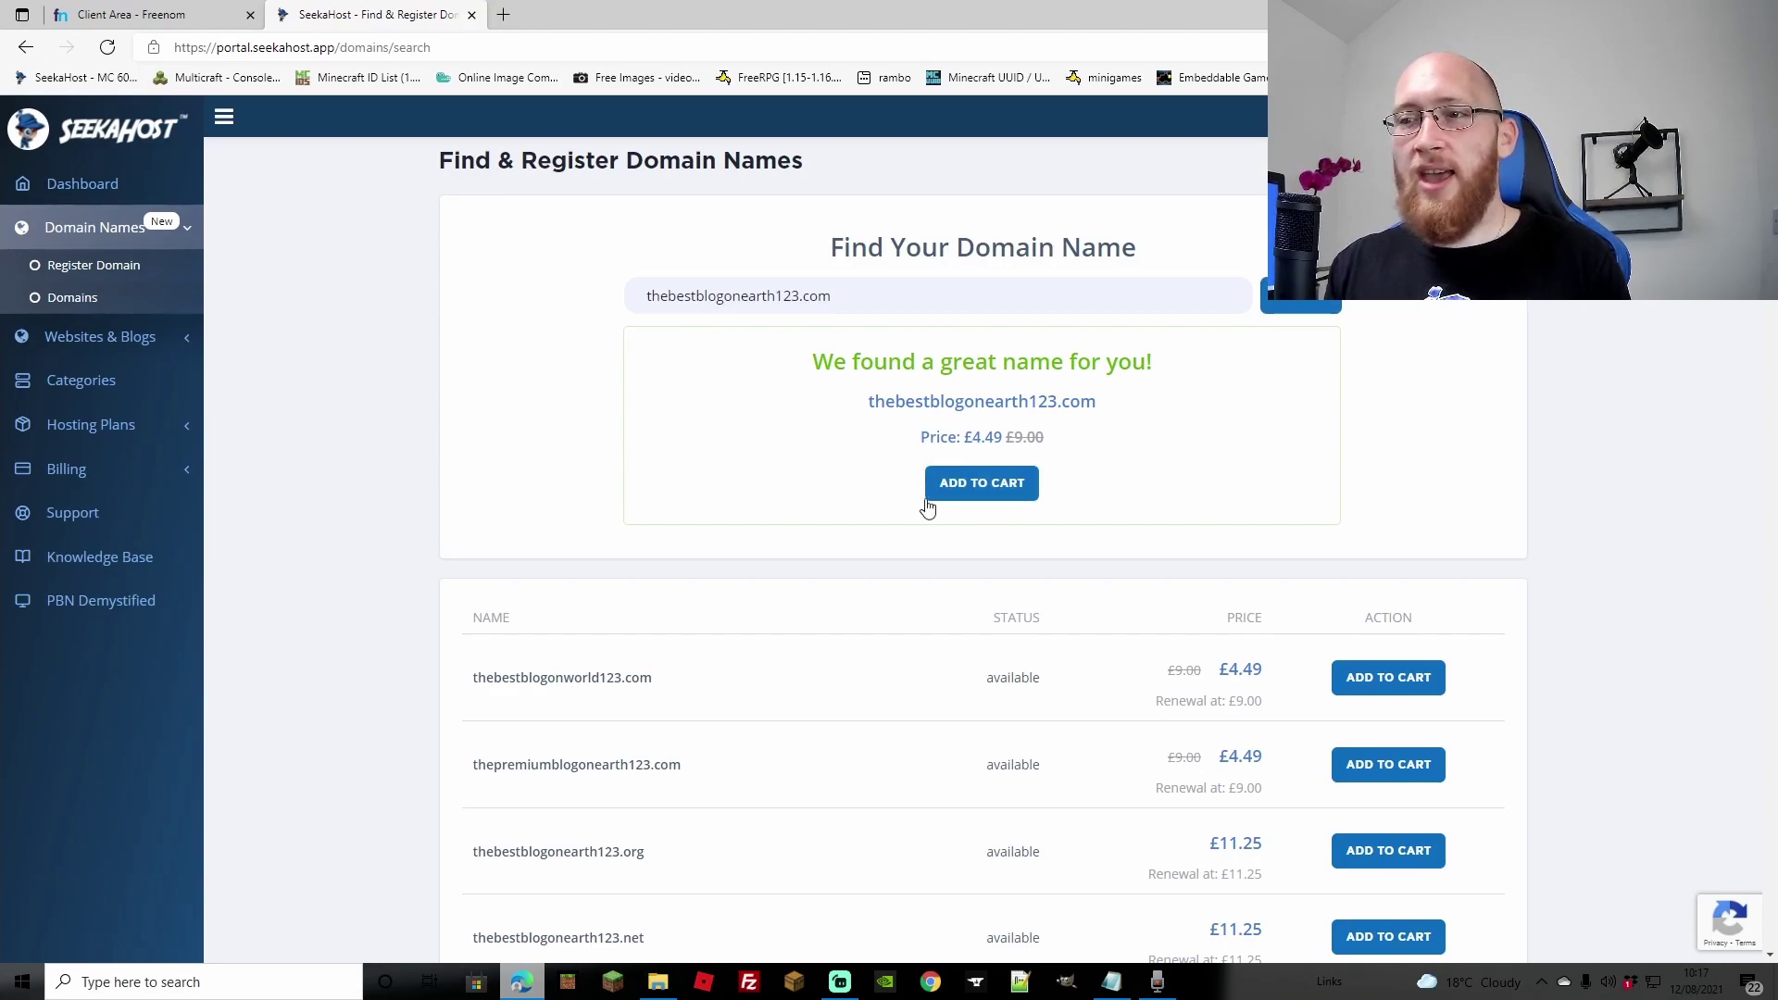
pyautogui.scroll(-7, 1029, 359)
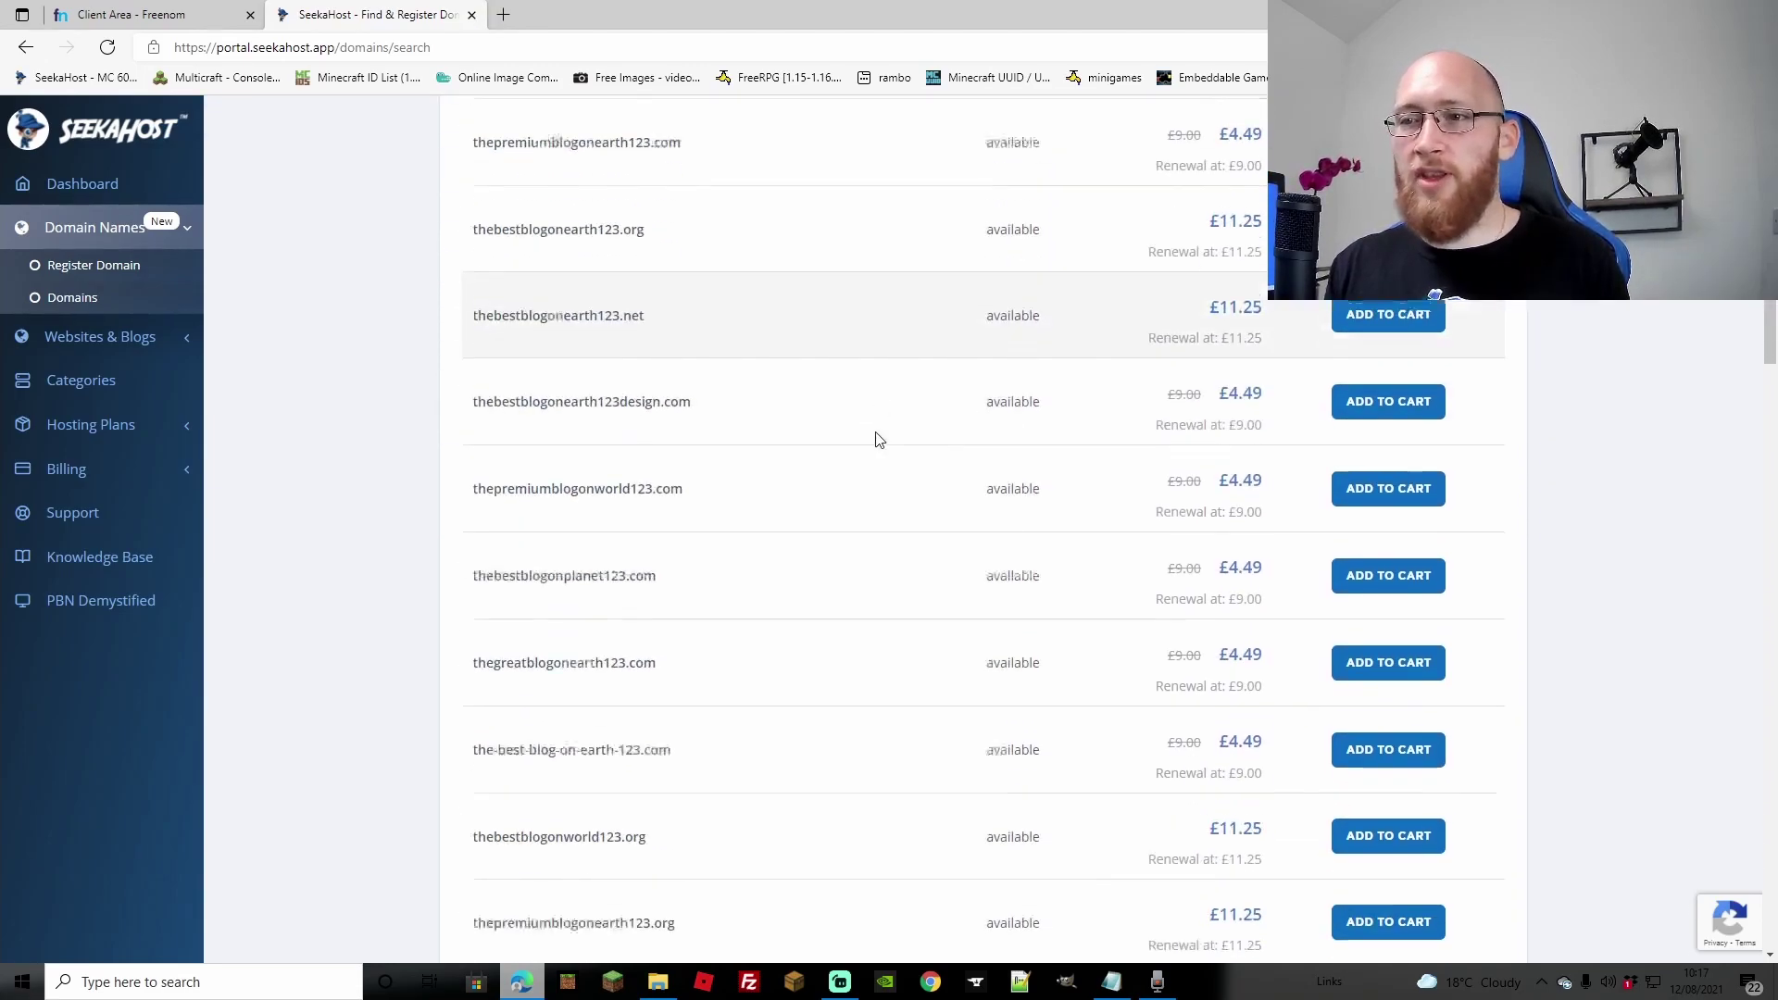
pyautogui.scroll(7, 885, 435)
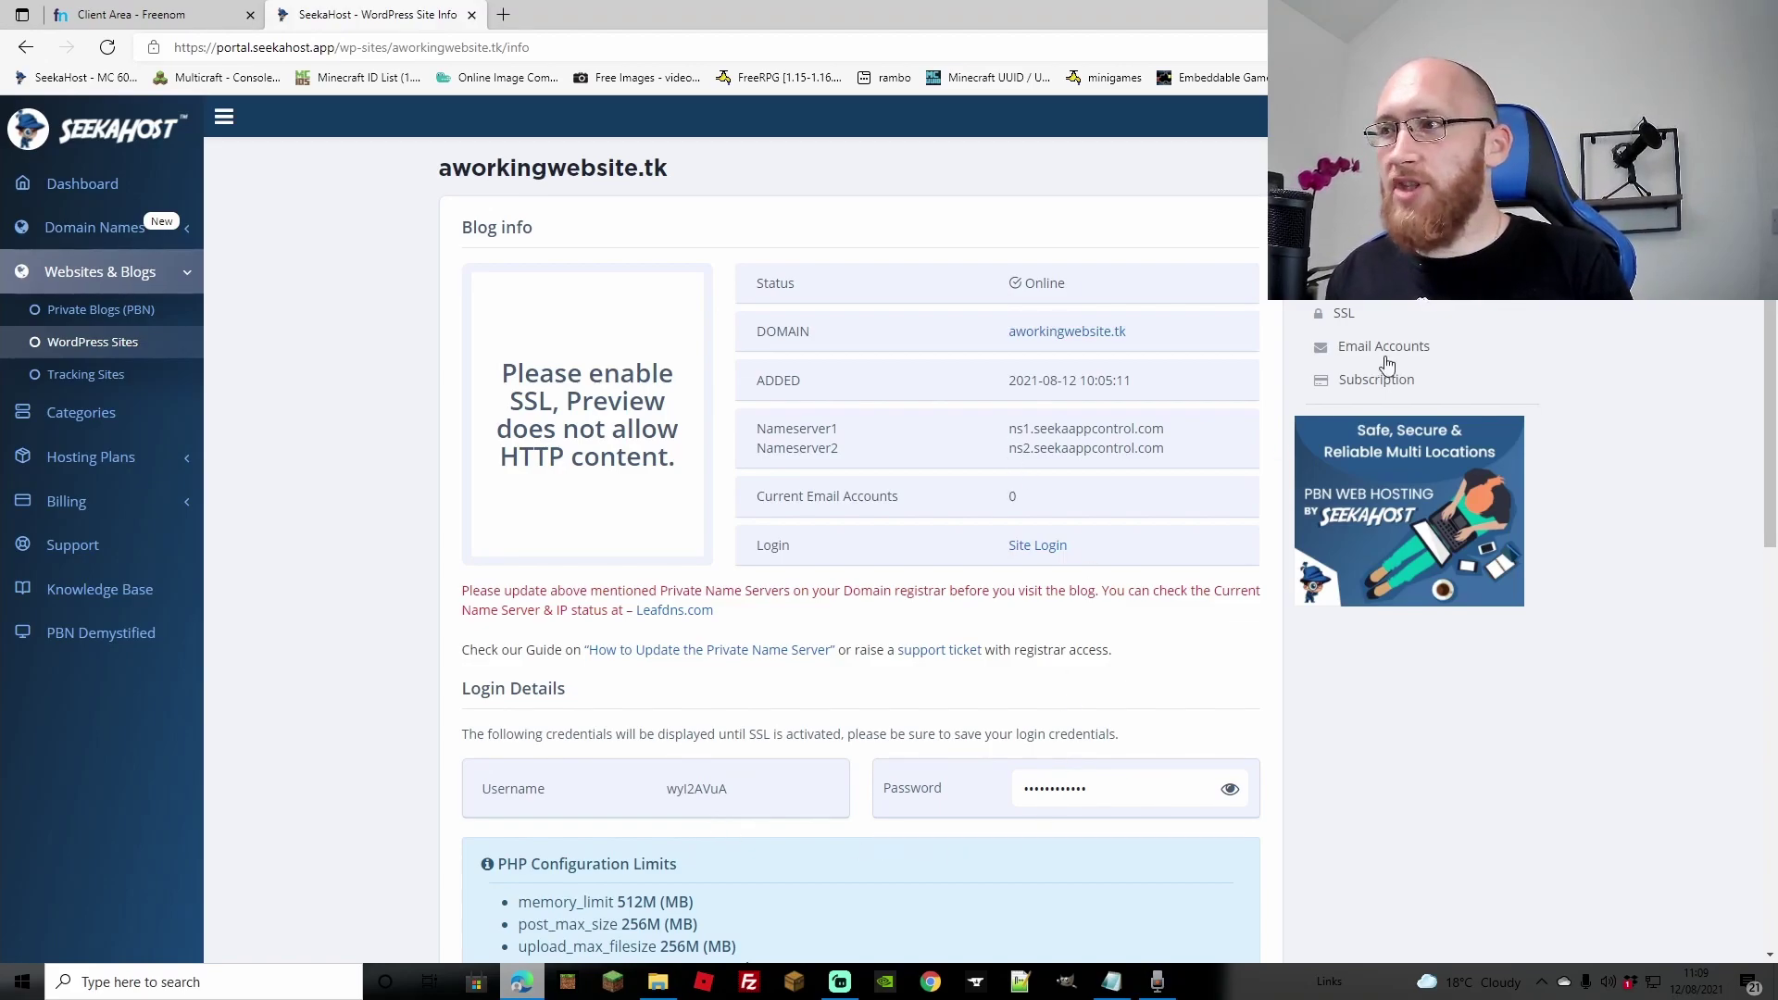
# Step: Turn on the SSL Certificate for aworkingwebsite.tk and return to its site info page
pyautogui.click(1348, 315)
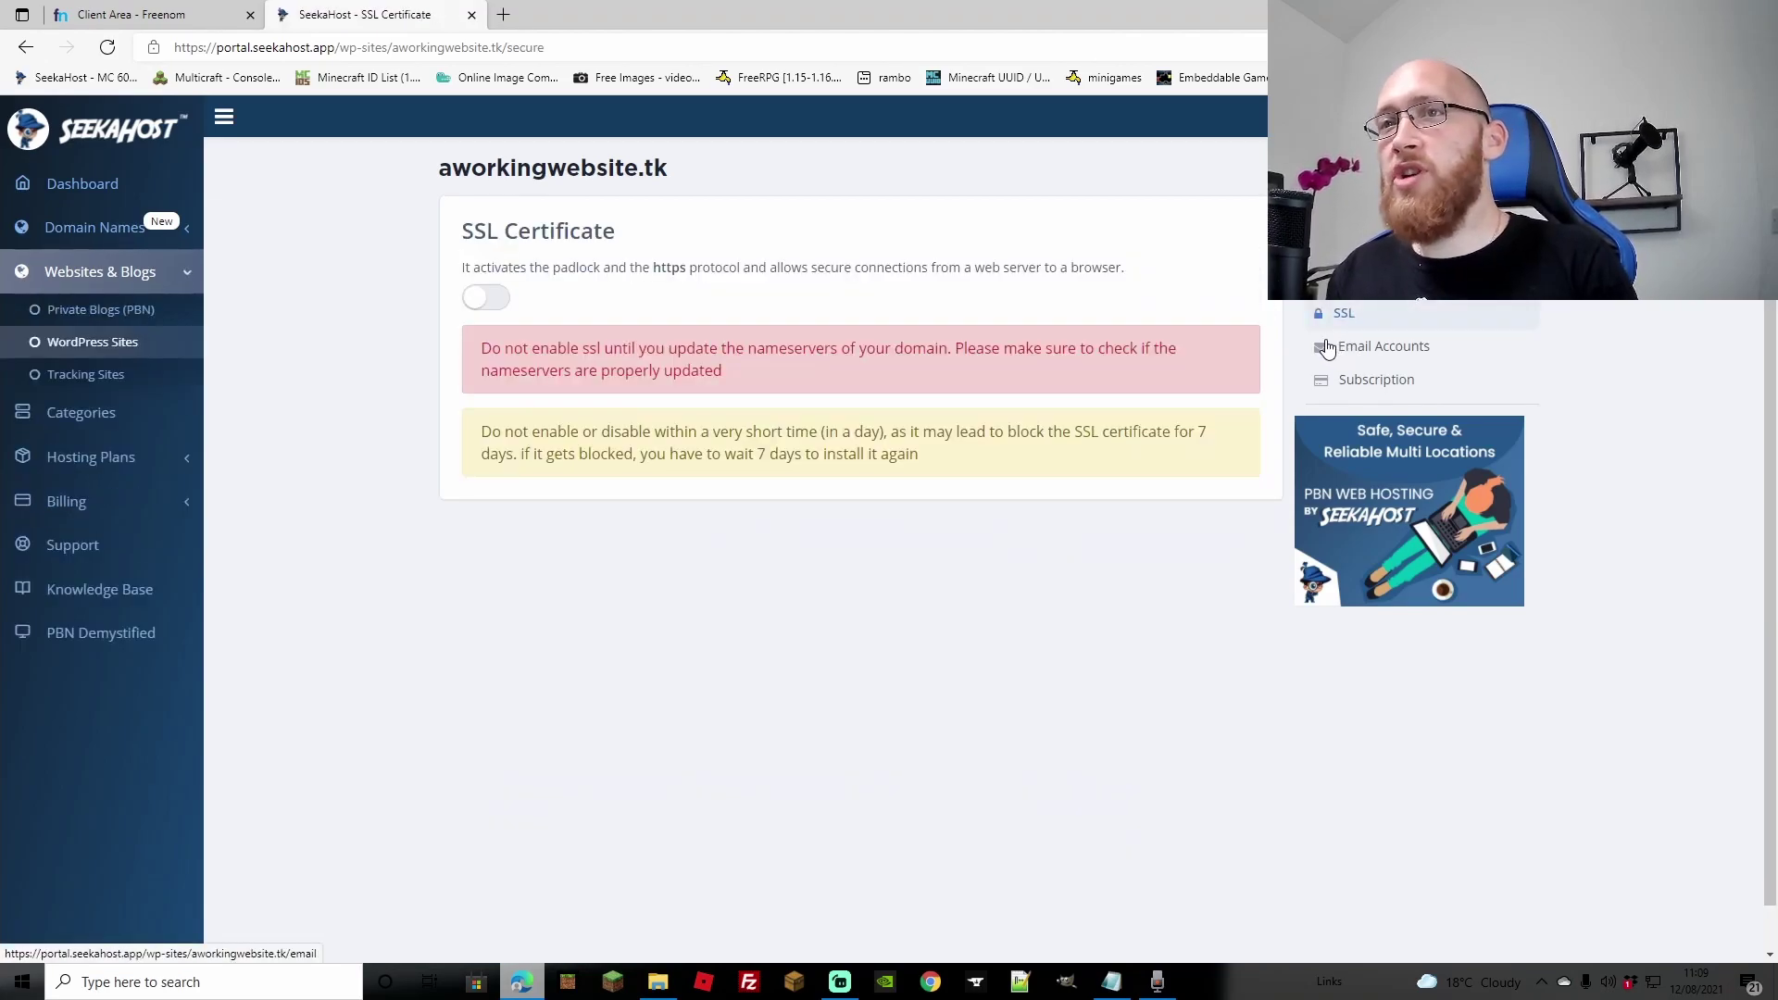
pyautogui.click(486, 297)
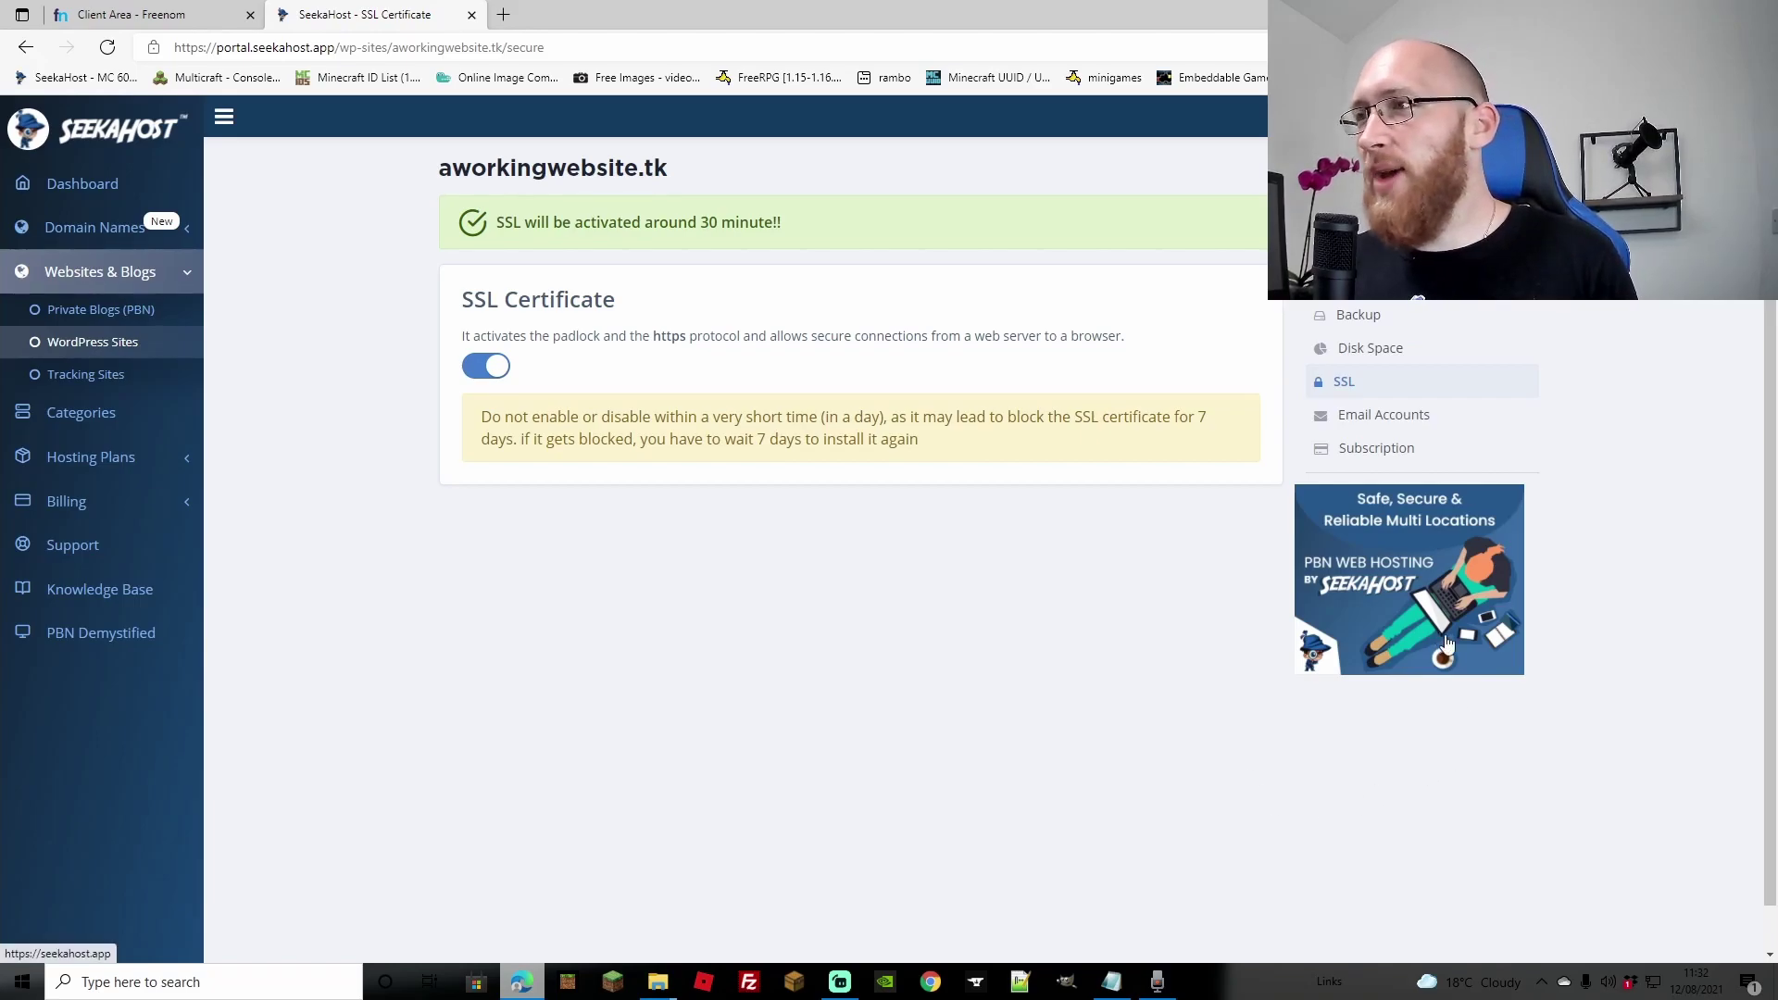
pyautogui.click(1348, 280)
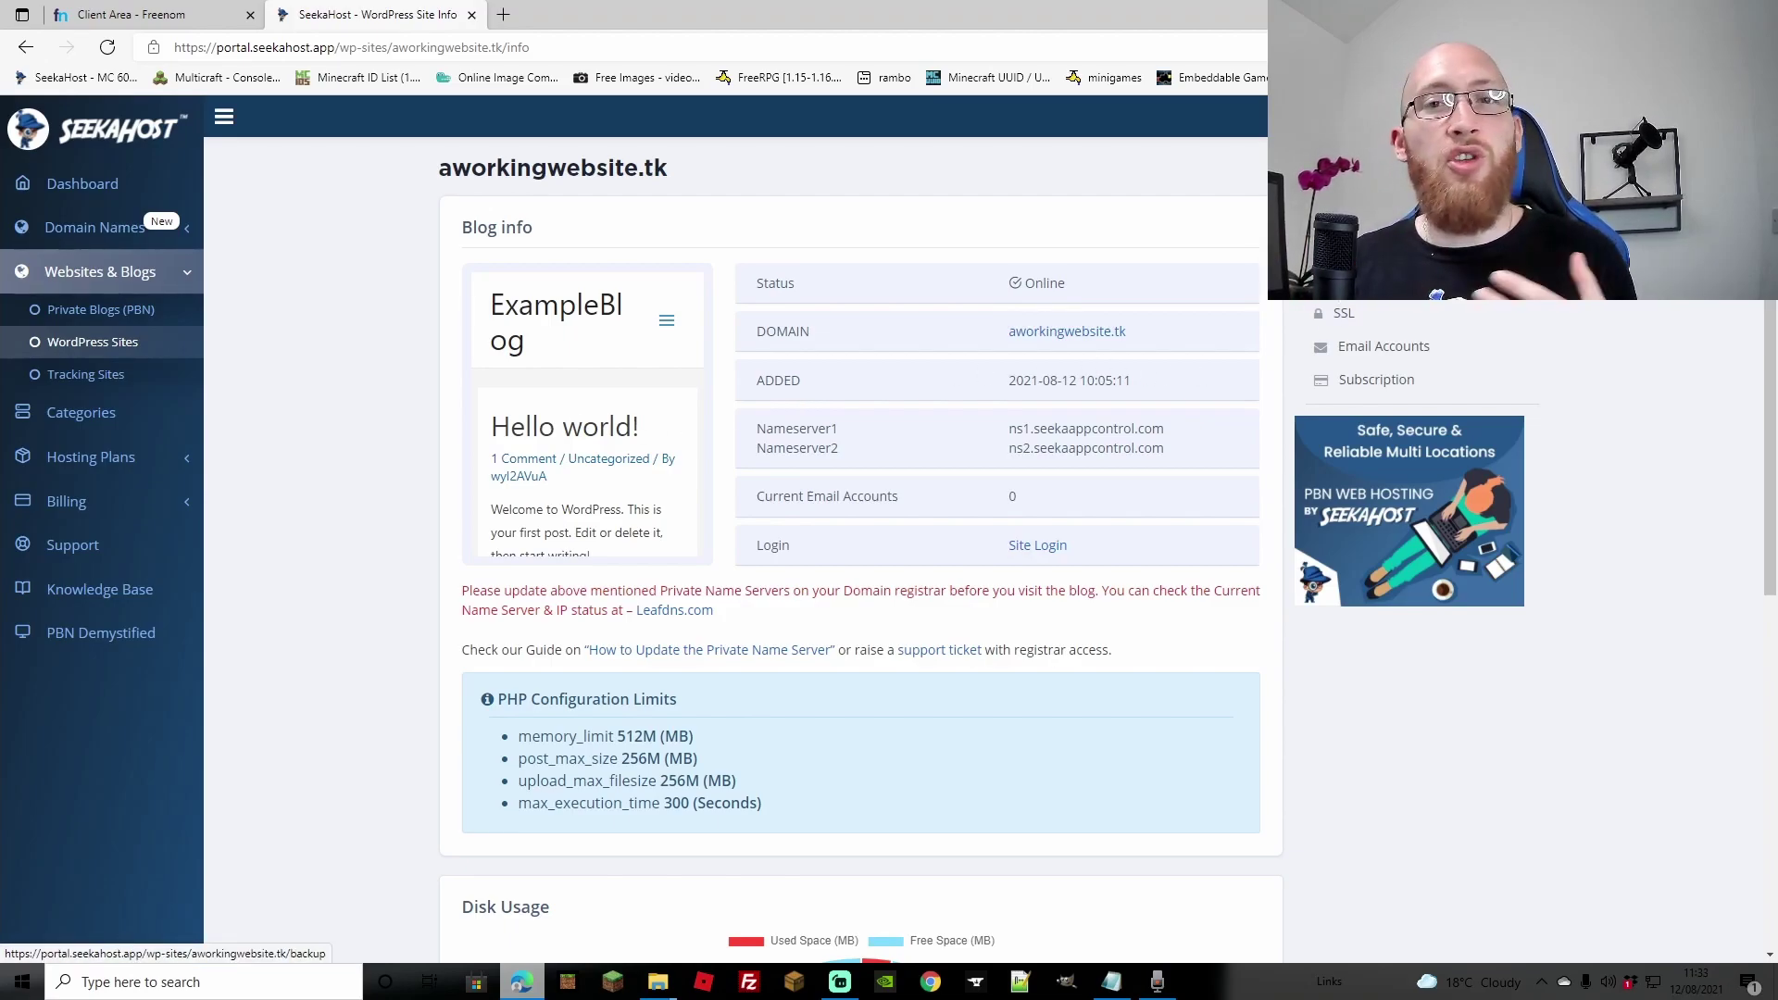
# Step: Create a new email account on aworkingwebsite.tk with a chosen username and the pasted password
pyautogui.click(1363, 349)
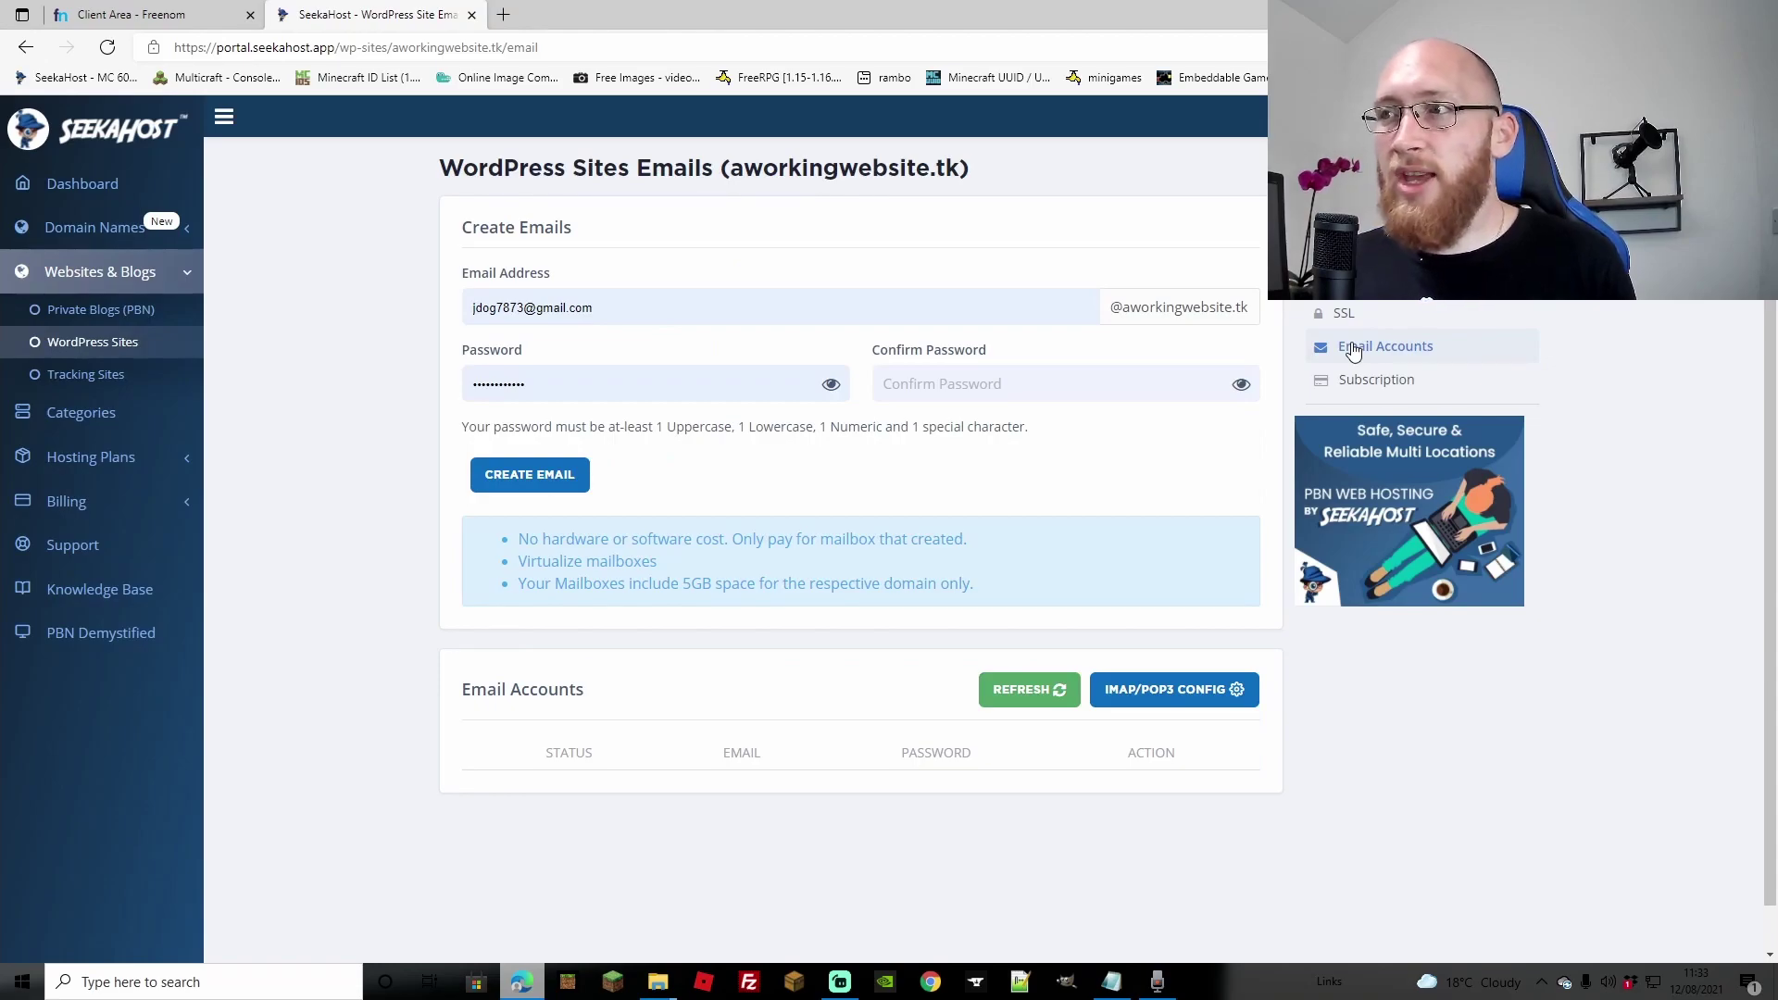
pyautogui.tripleClick(539, 313)
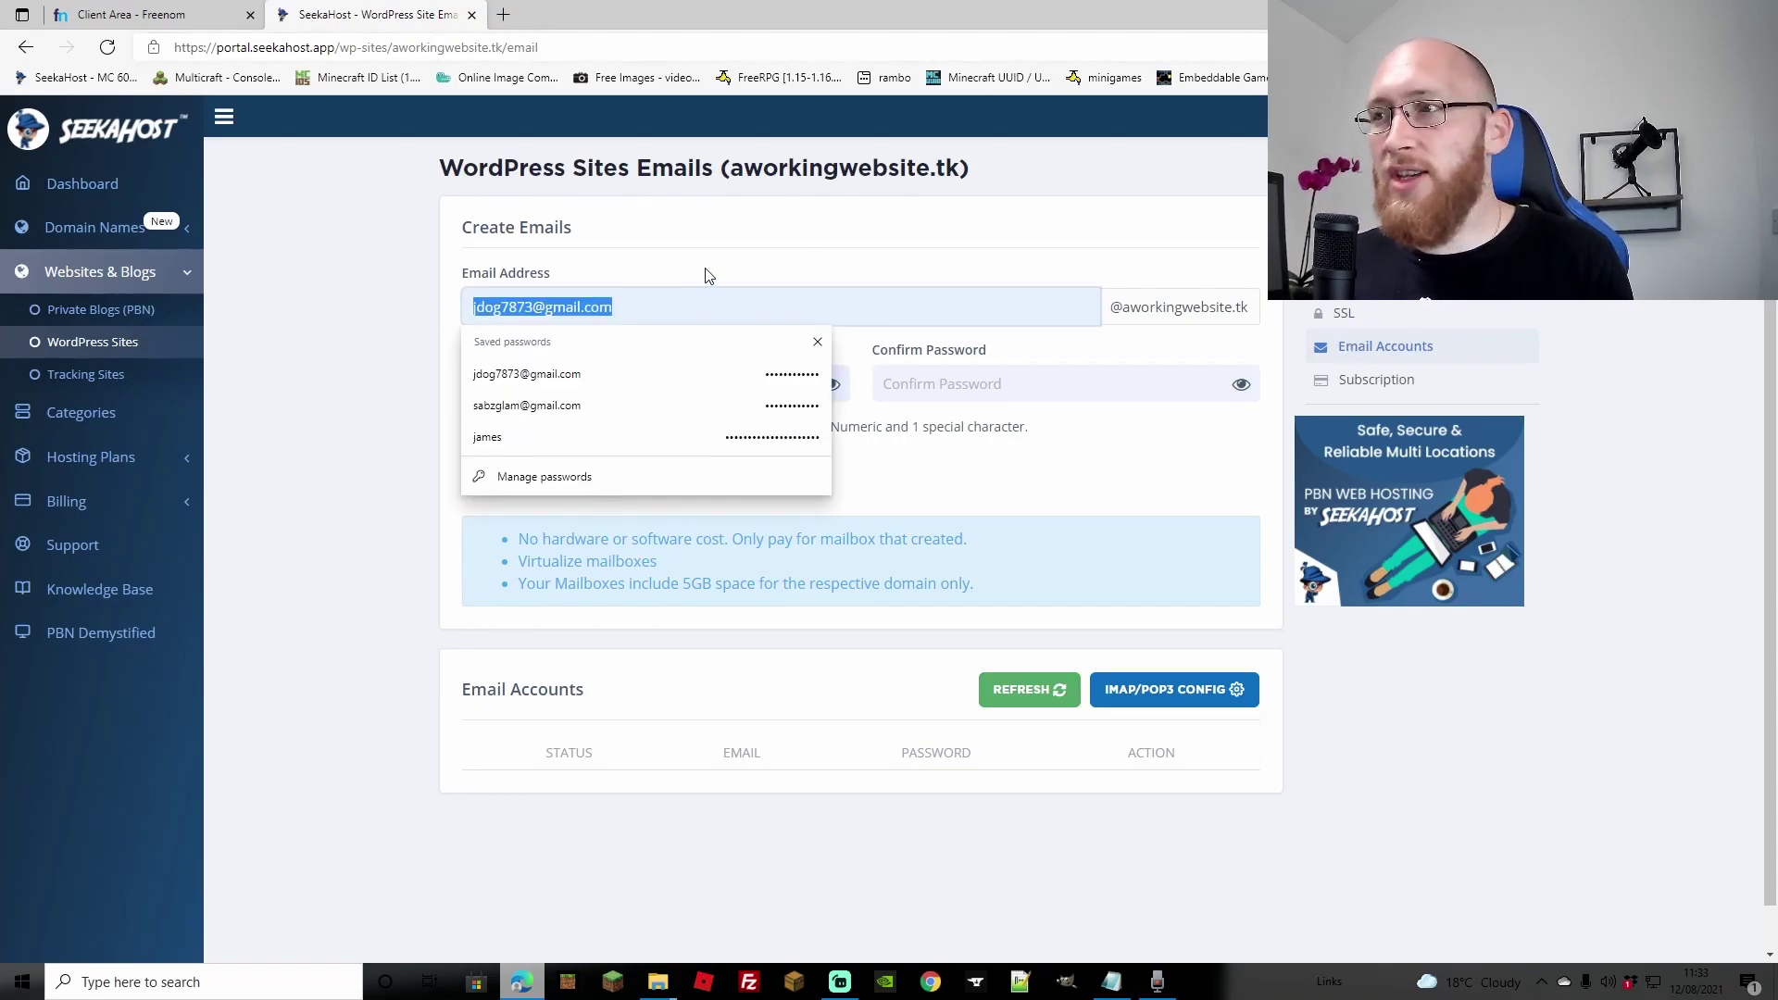
pyautogui.press('Escape')
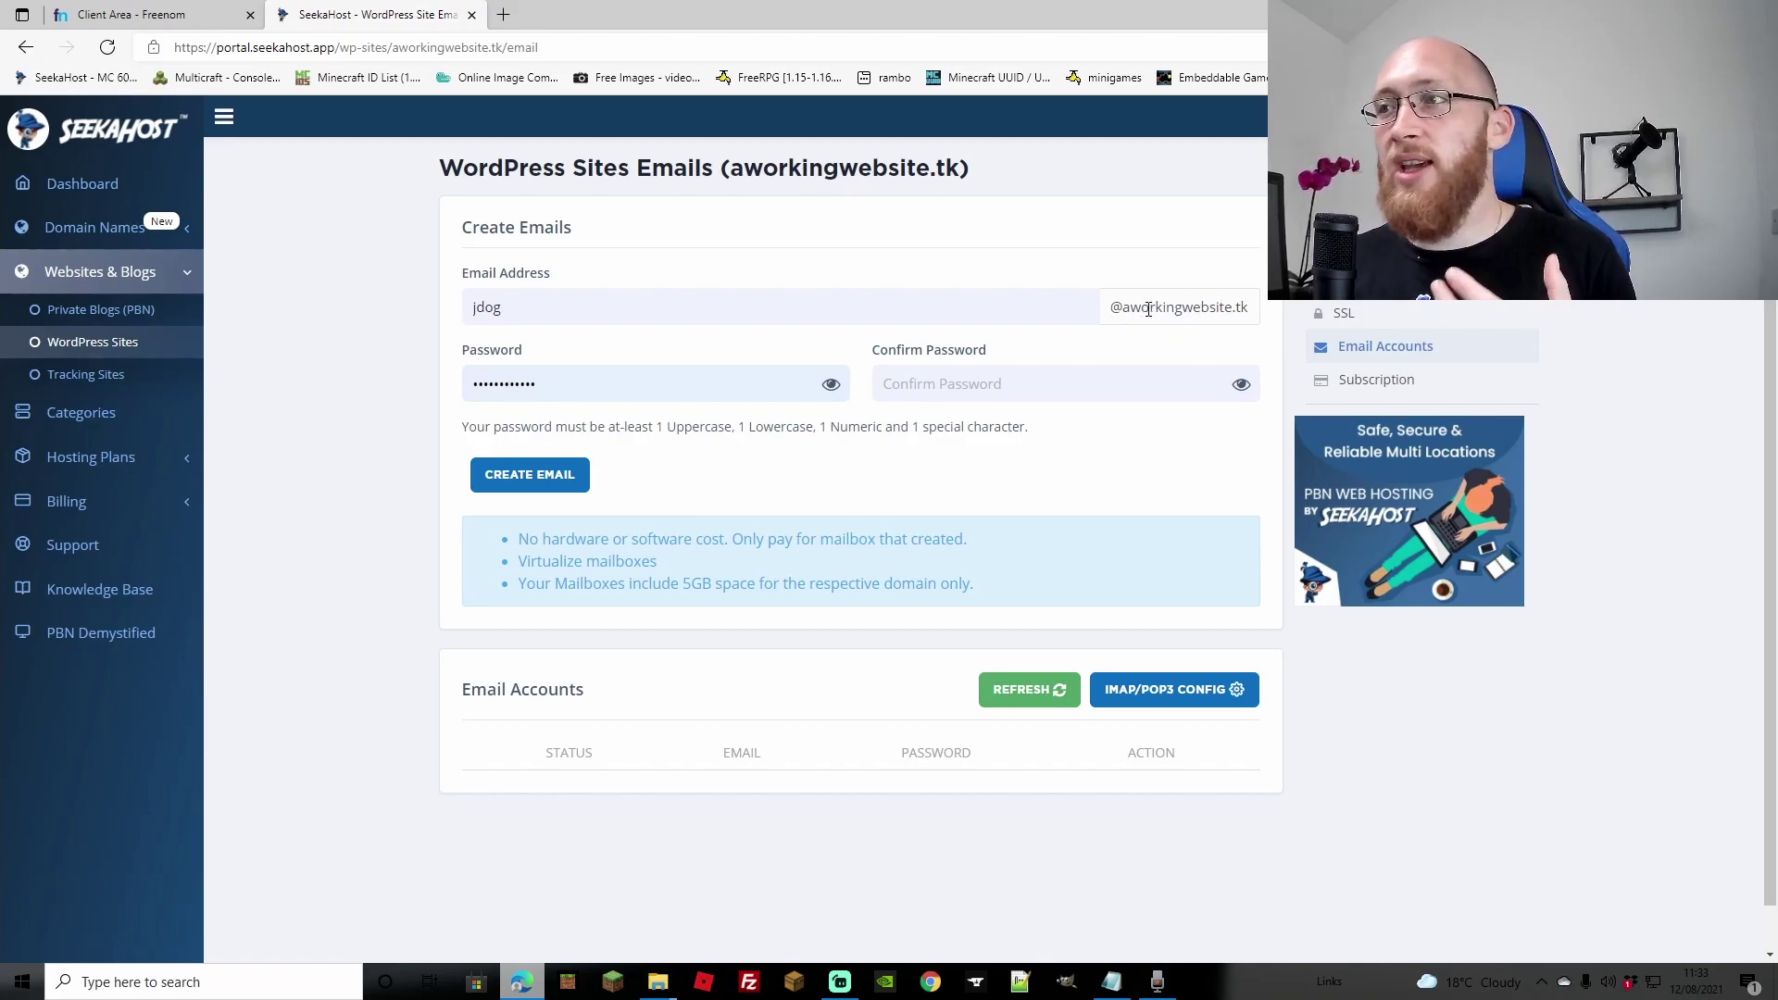
pyautogui.hotkey('ctrl', 'v')
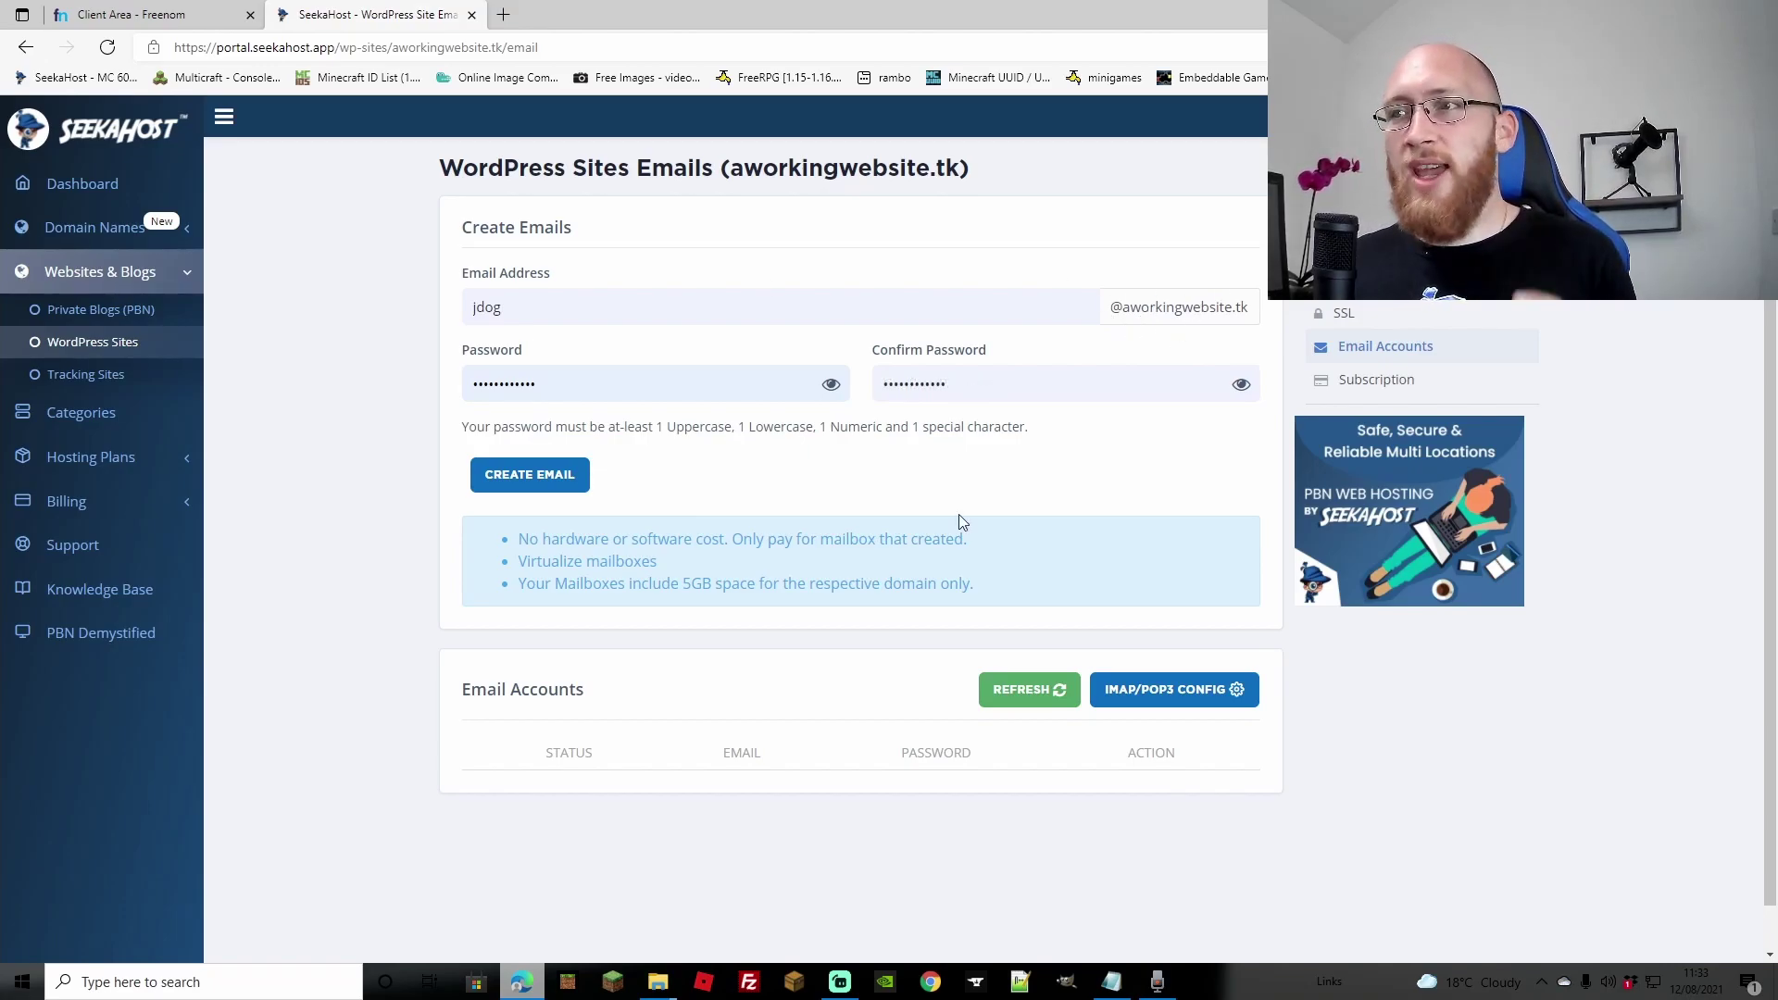
pyautogui.click(565, 480)
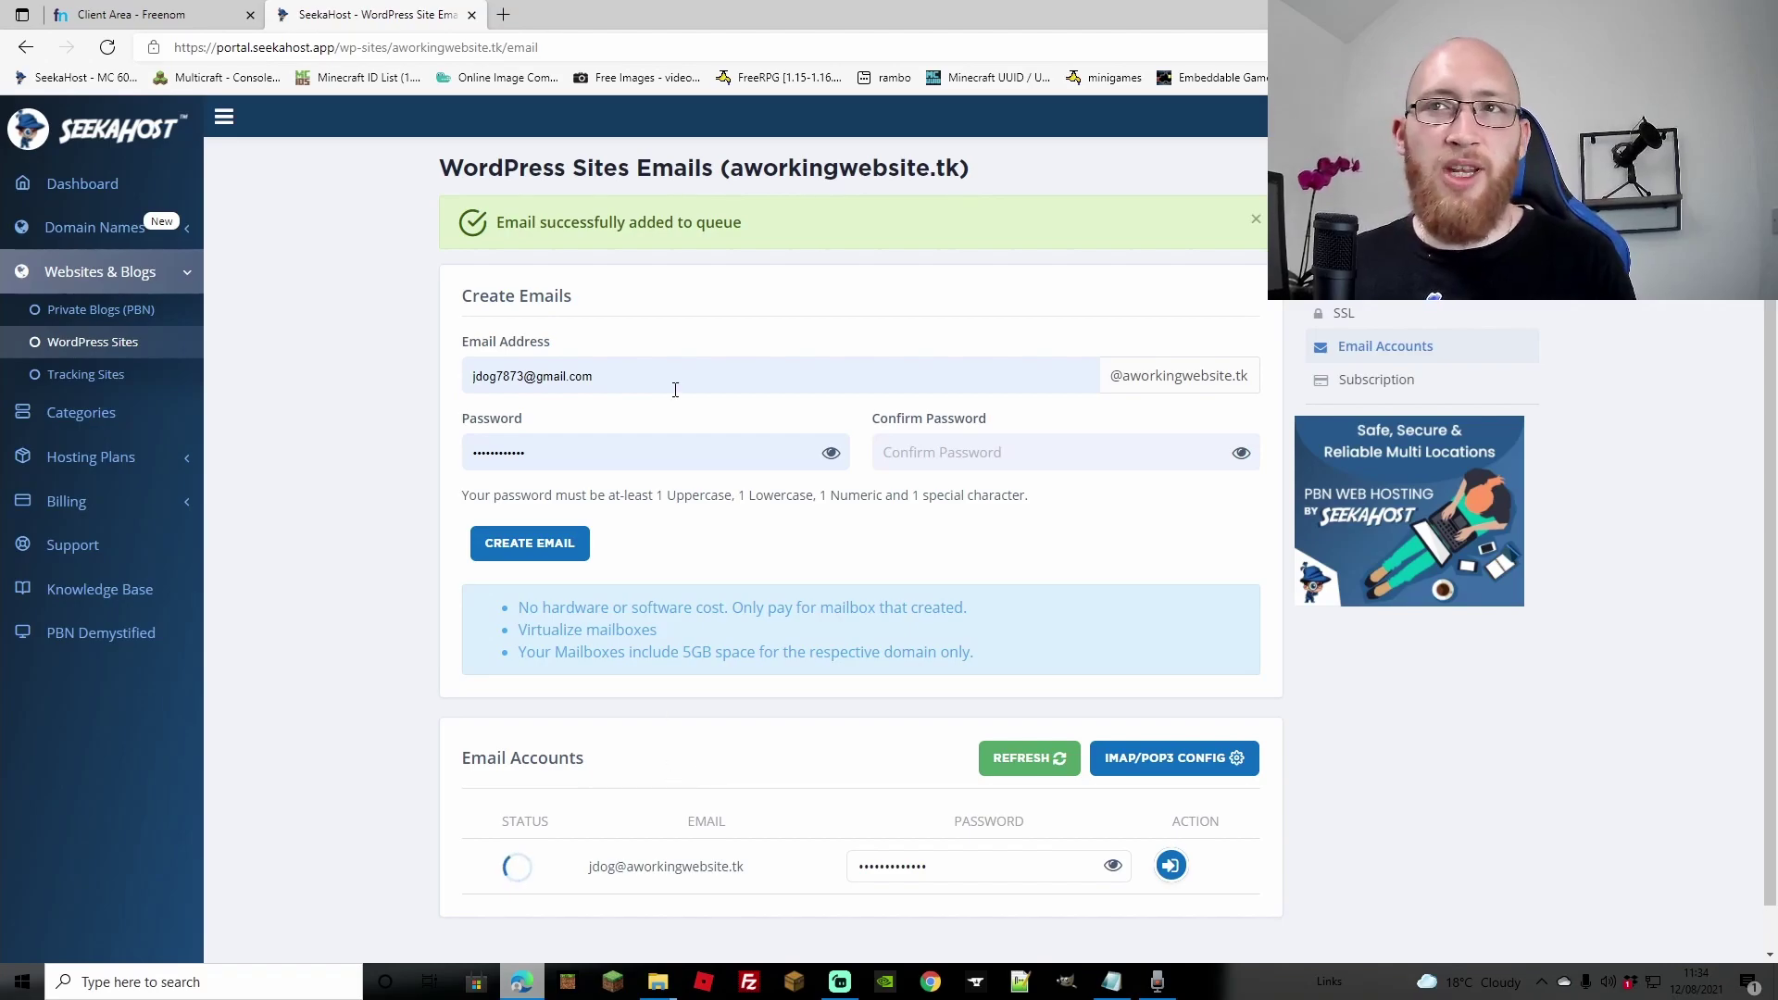
# Step: Reload to confirm the mailbox is Active, copy its address, and open its Webmail login
pyautogui.click(552, 46)
pyautogui.press('Return')
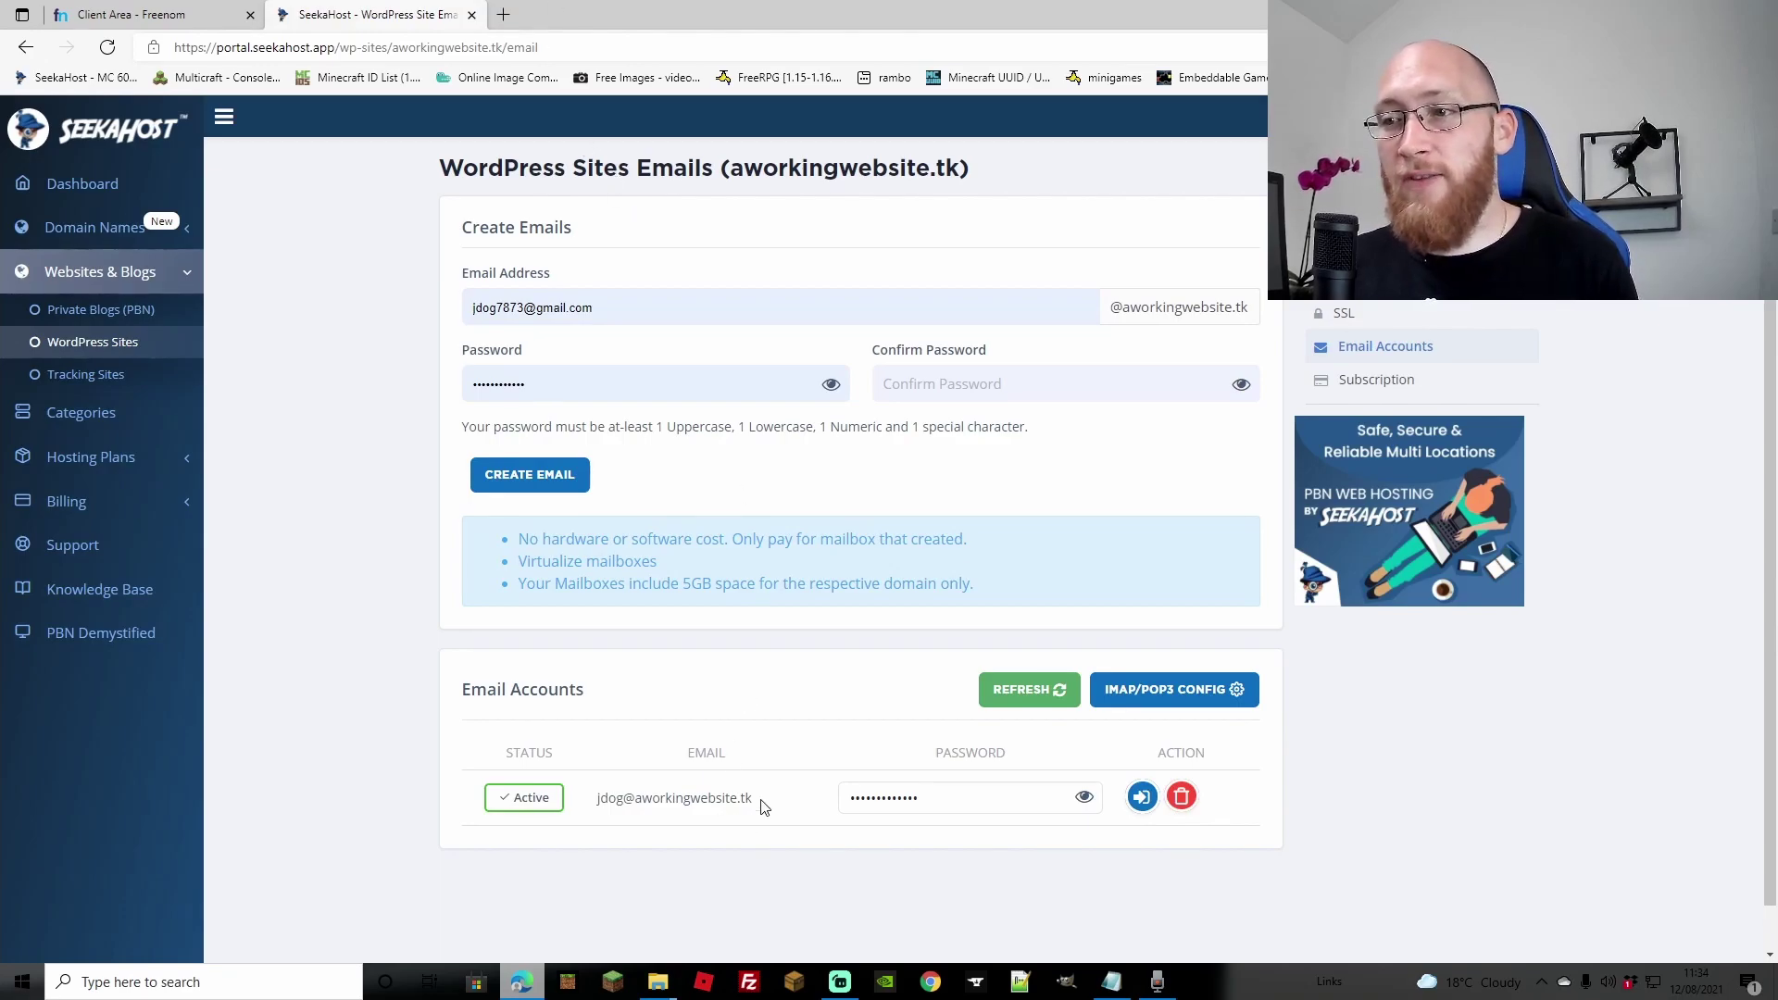
pyautogui.moveTo(740, 804); pyautogui.dragTo(597, 804)
pyautogui.rightClick(606, 803)
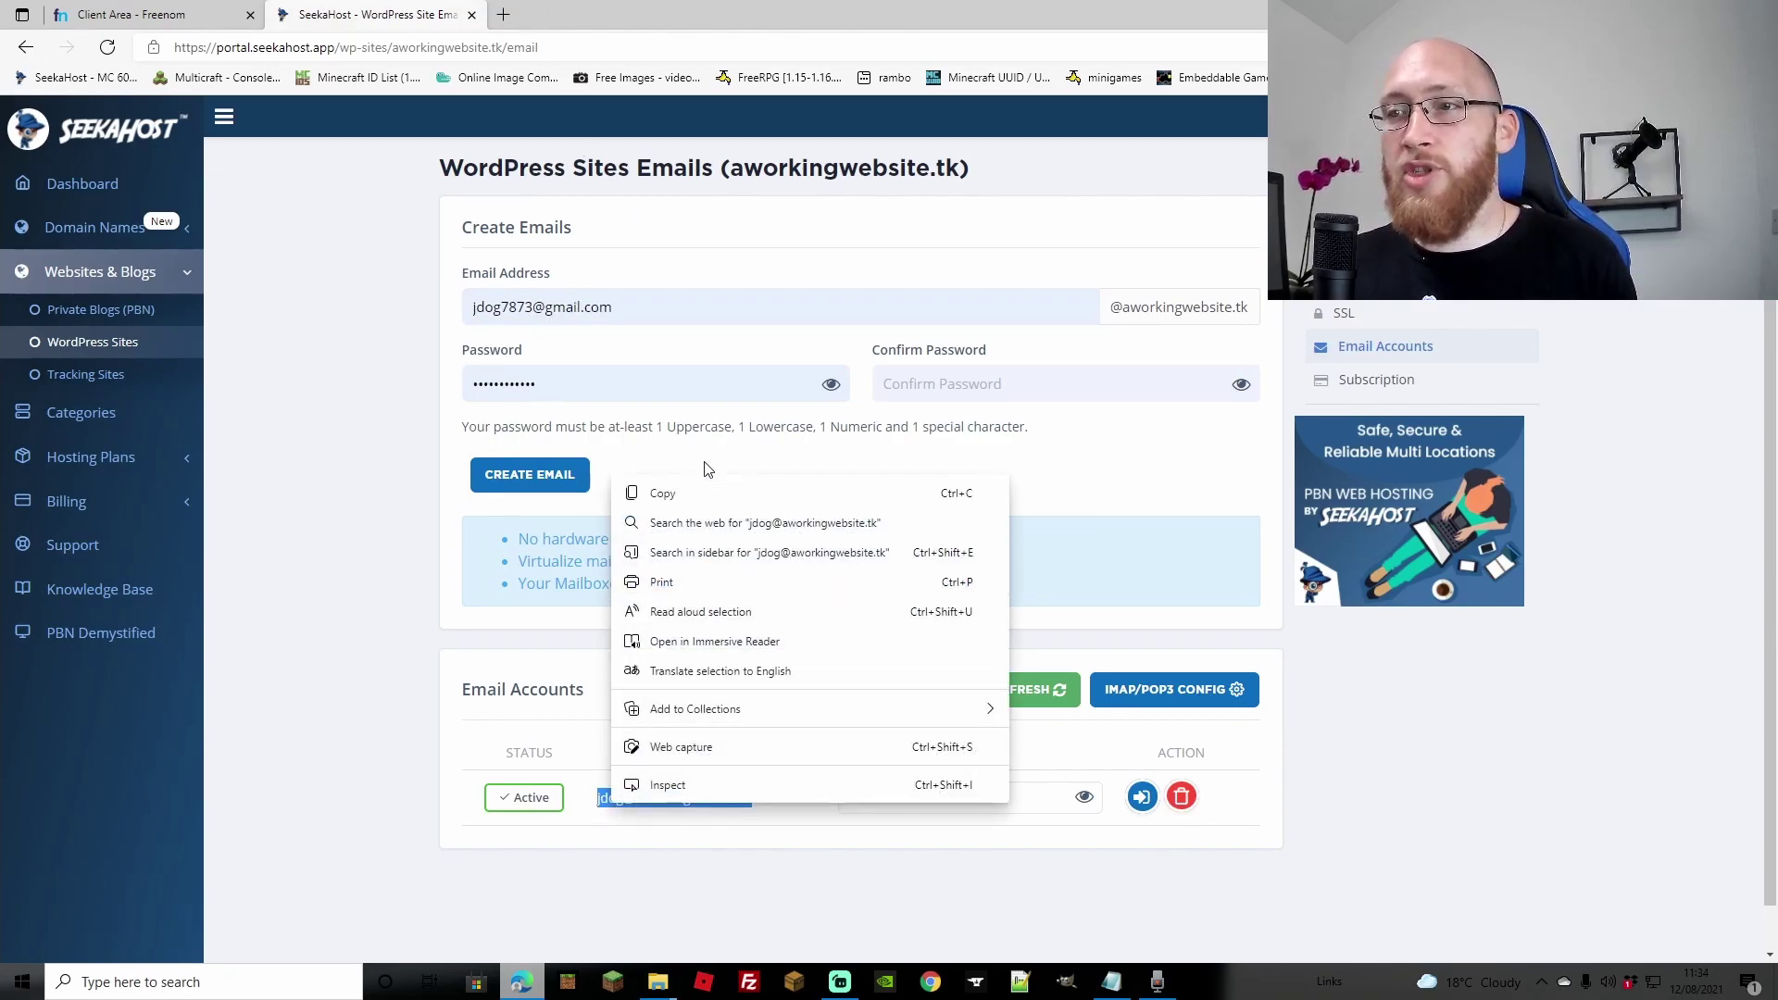
pyautogui.click(701, 496)
pyautogui.click(1141, 797)
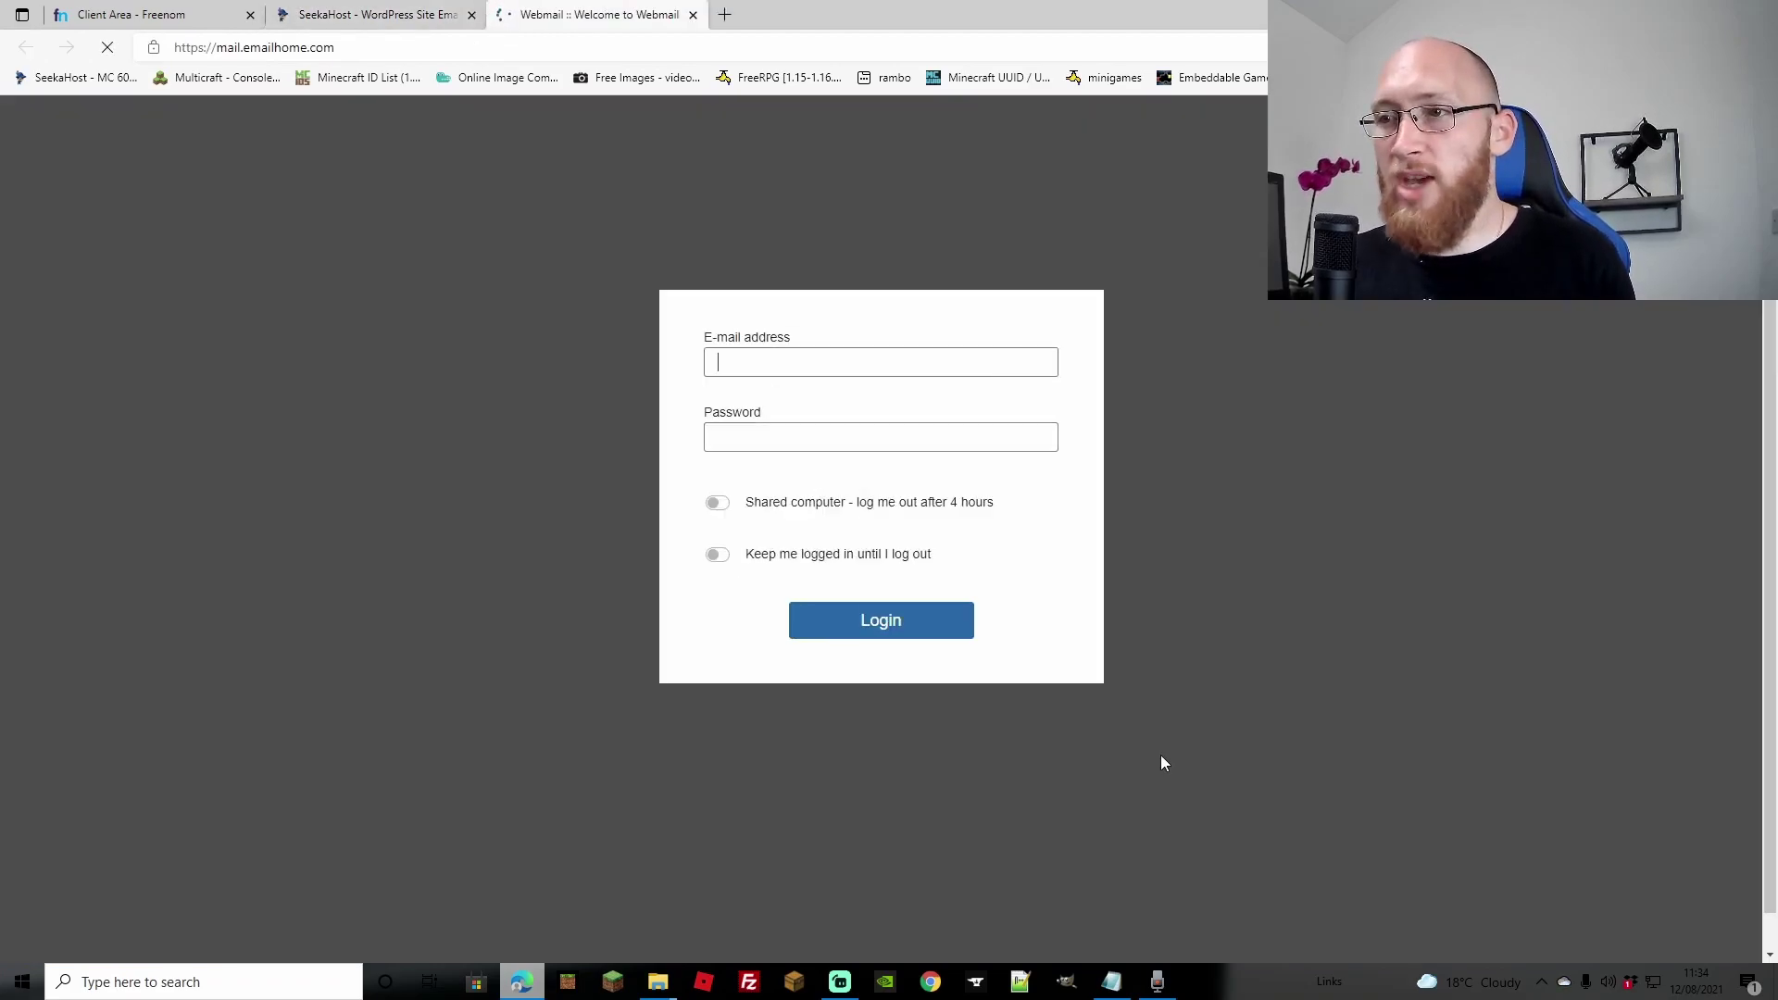
# Step: Log in to Webmail with the new mailbox address, then open SeekaHost's Register Domain page
pyautogui.doubleClick(804, 244)
pyautogui.hotkey('ctrl', 'v')
pyautogui.click(898, 504)
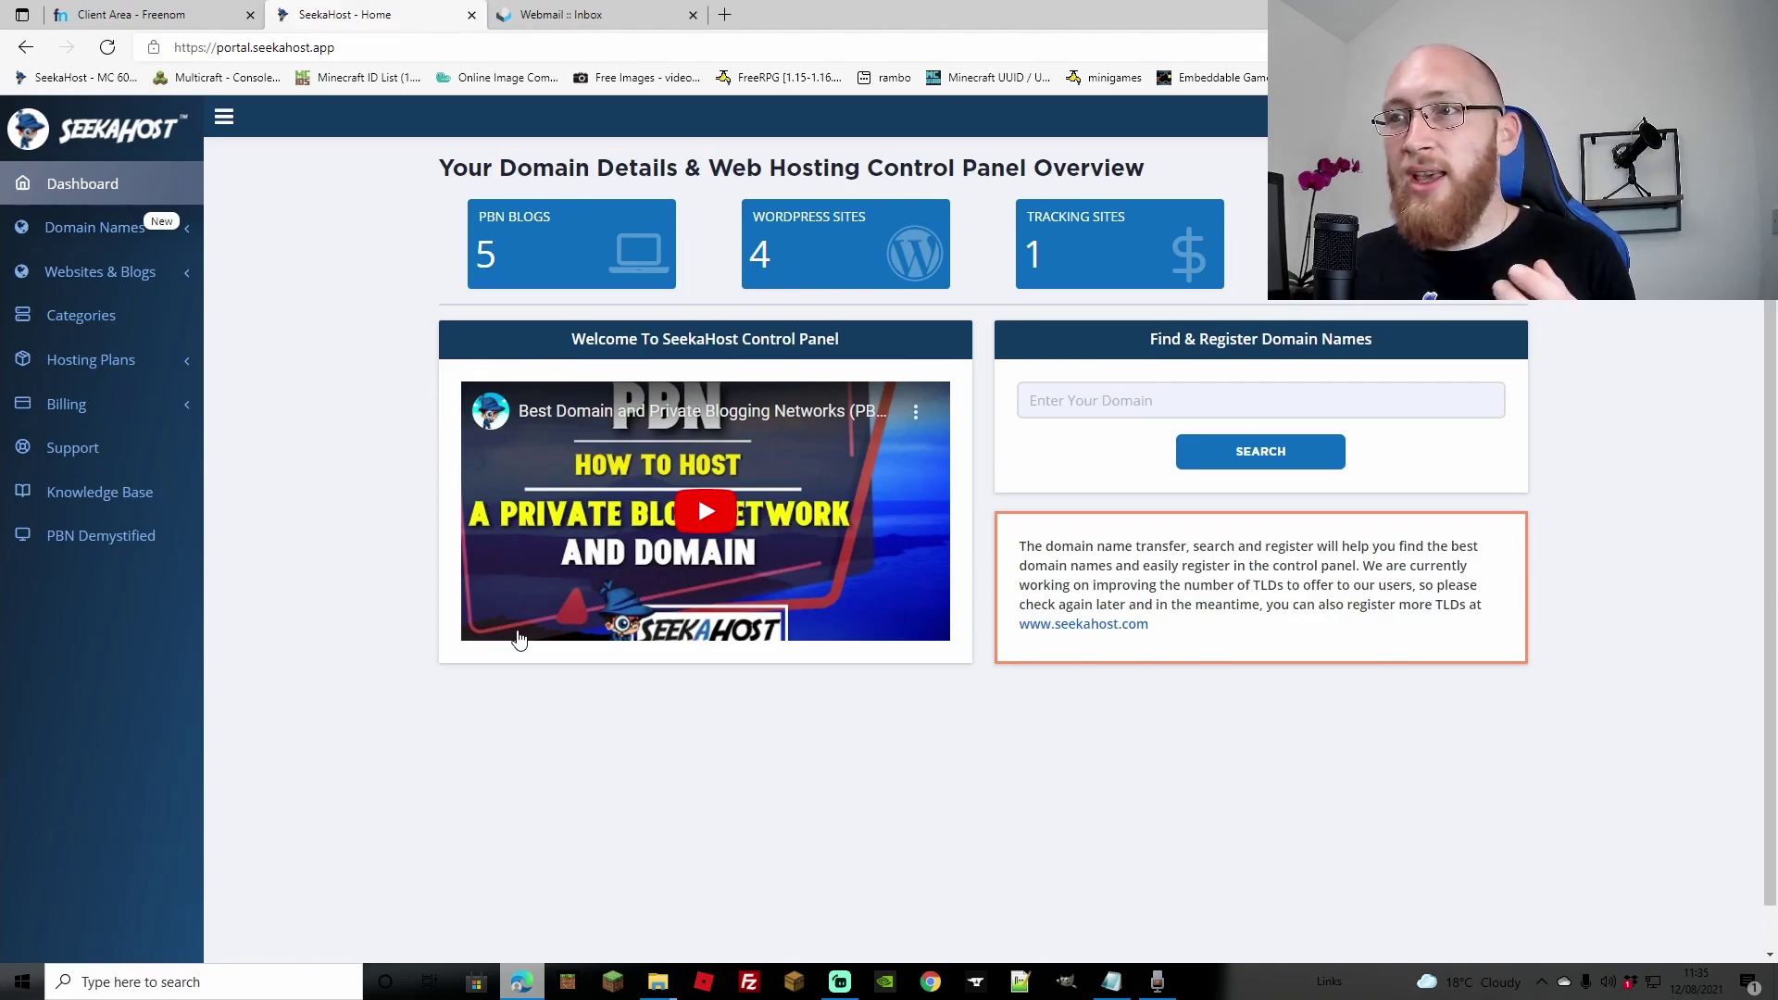
pyautogui.click(102, 227)
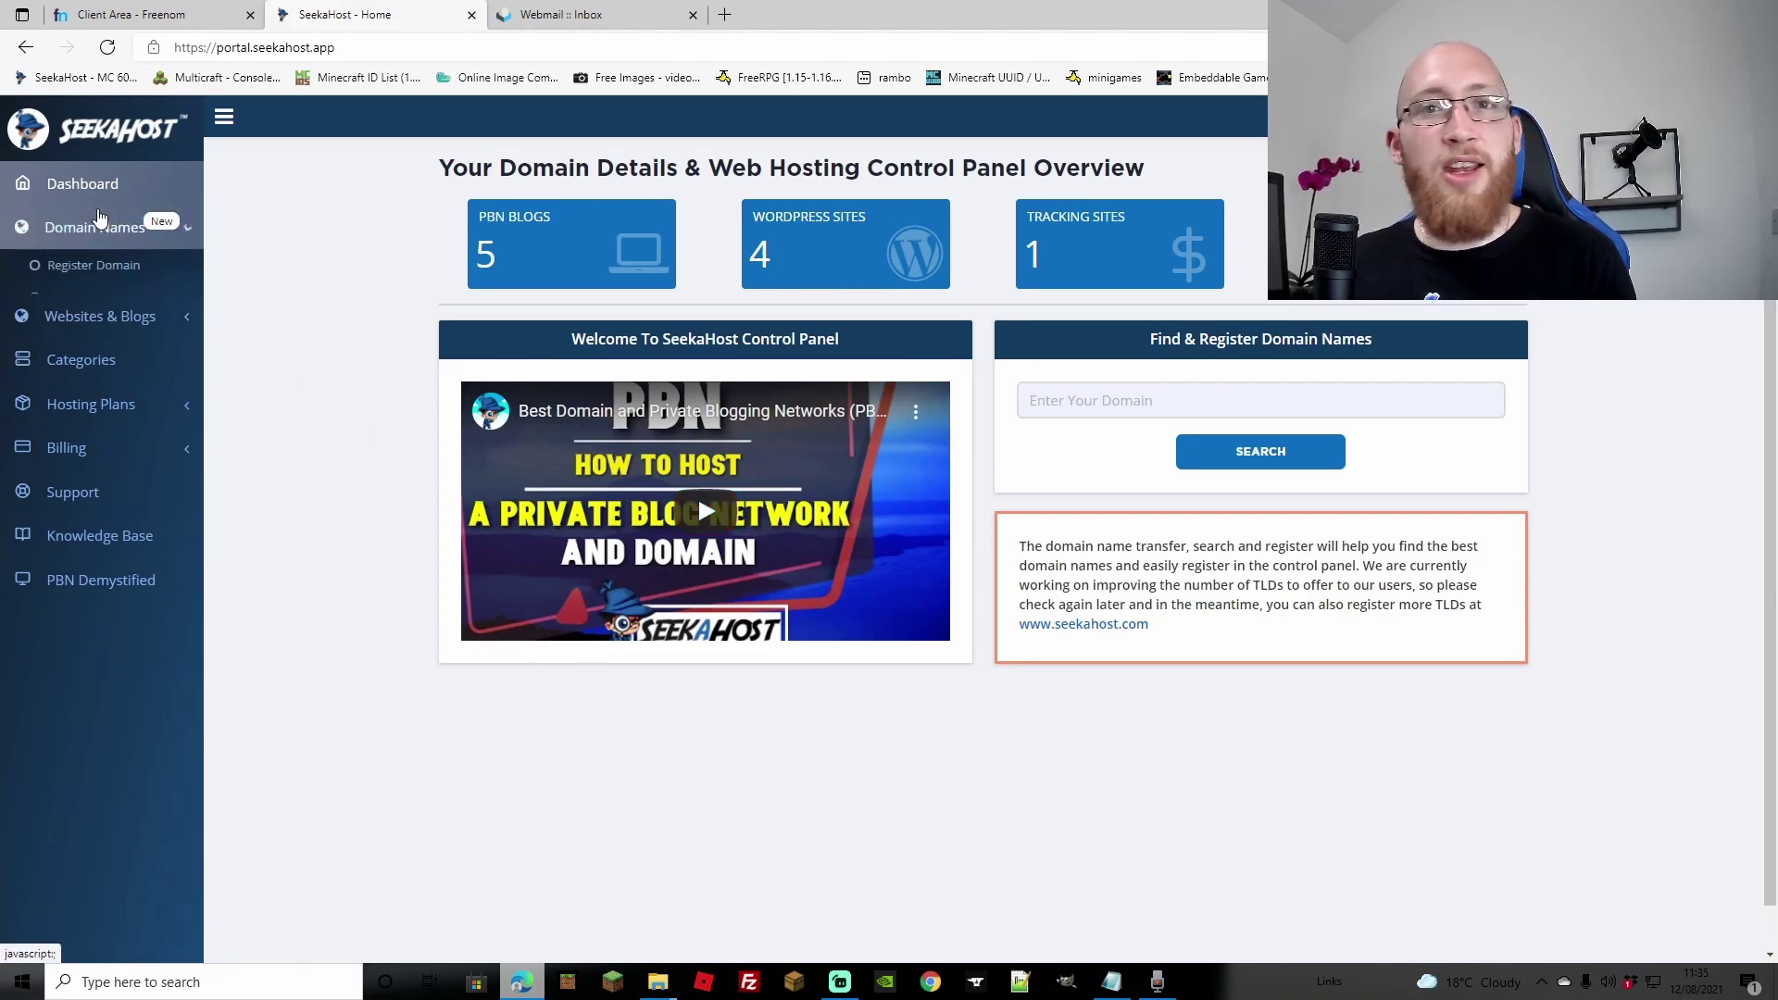
pyautogui.click(97, 266)
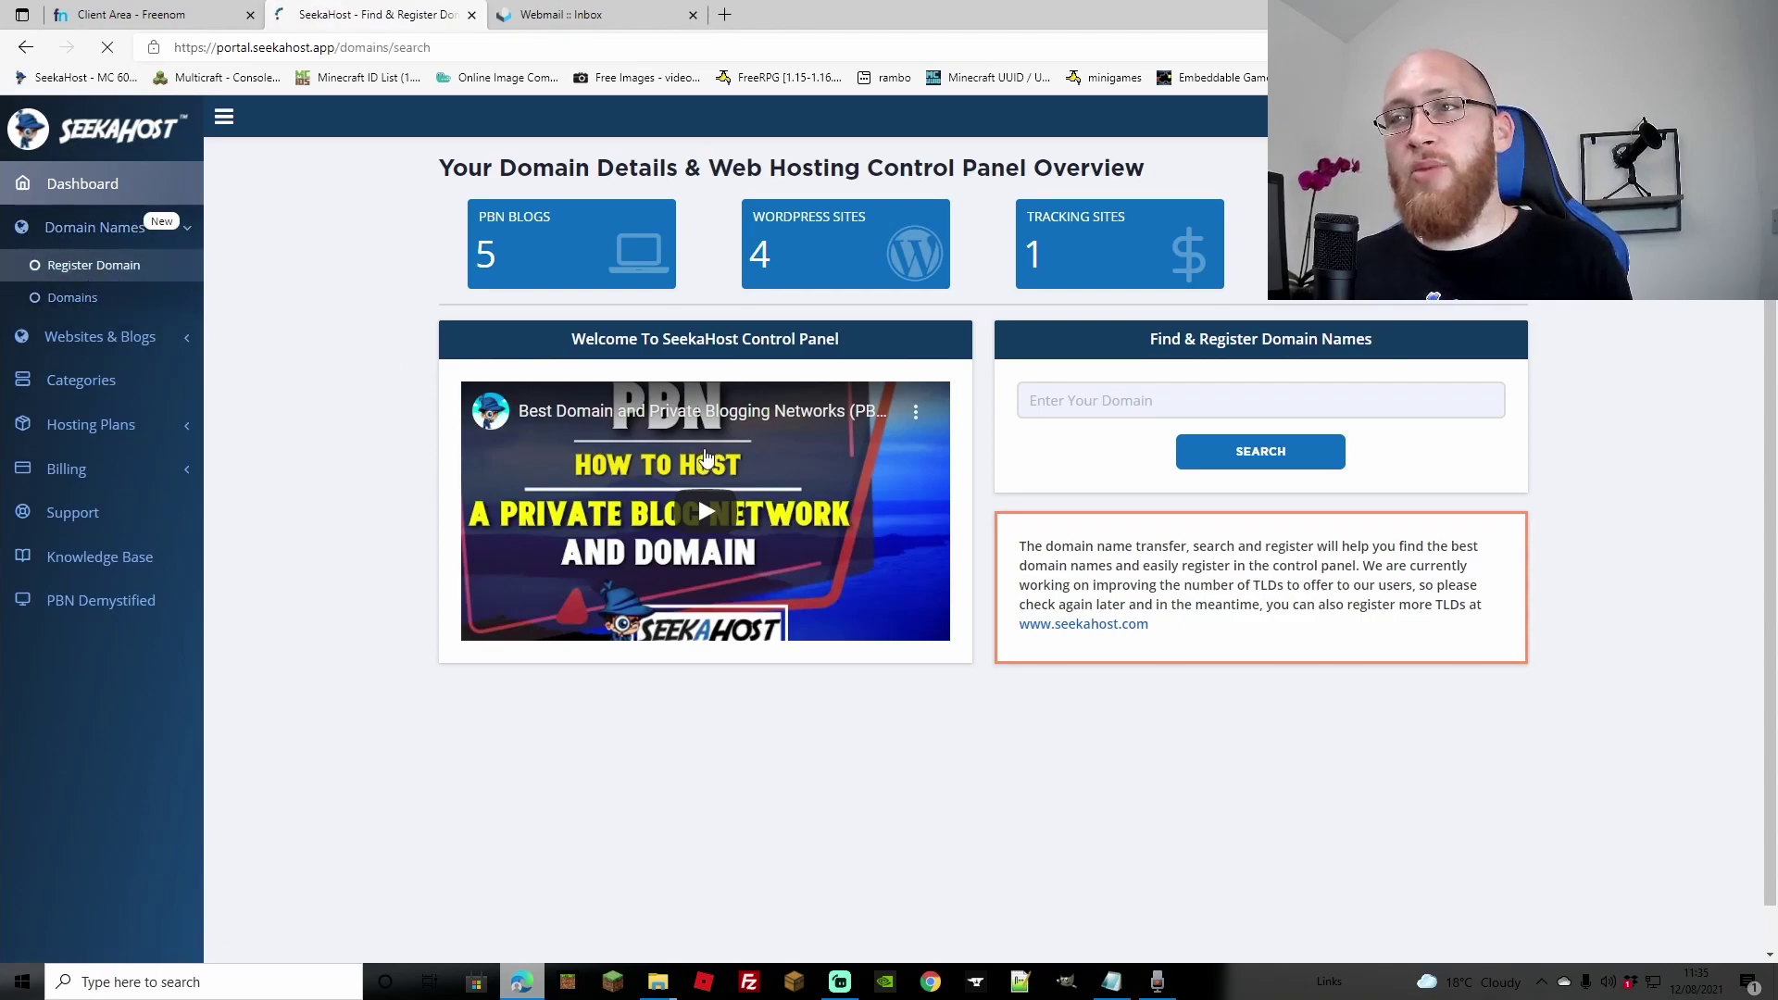